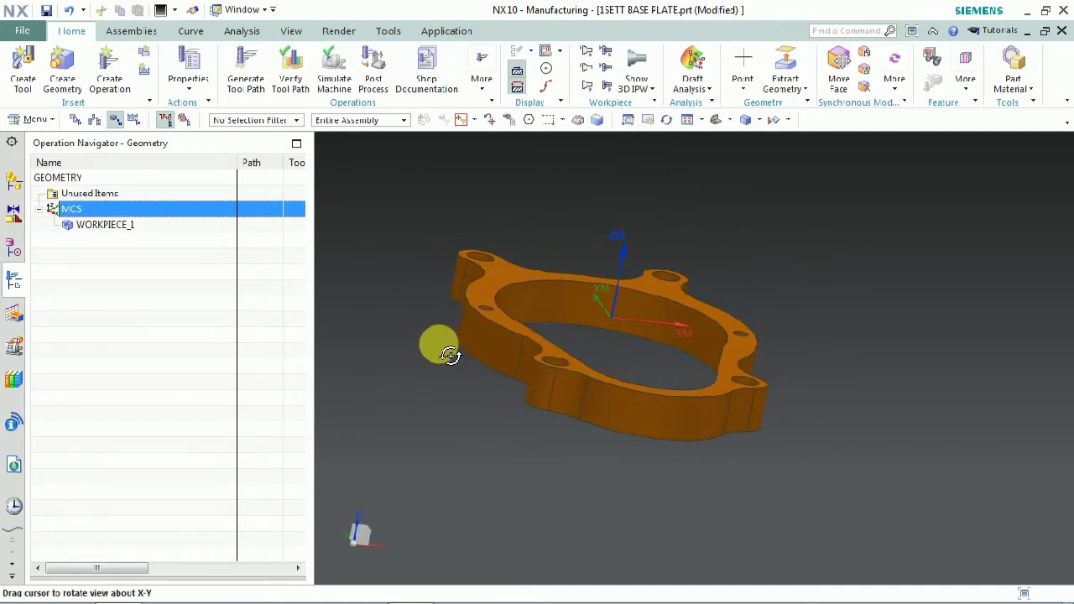
# - Move the MCS origin to the hole's arc centre
pyautogui.doubleClick(179, 214)
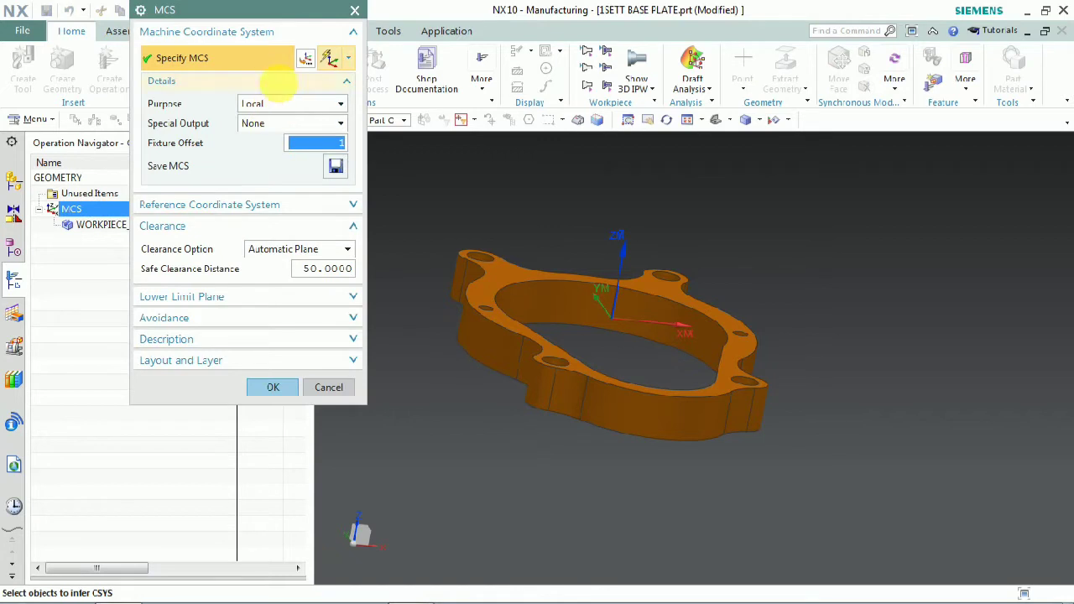
pyautogui.click(306, 59)
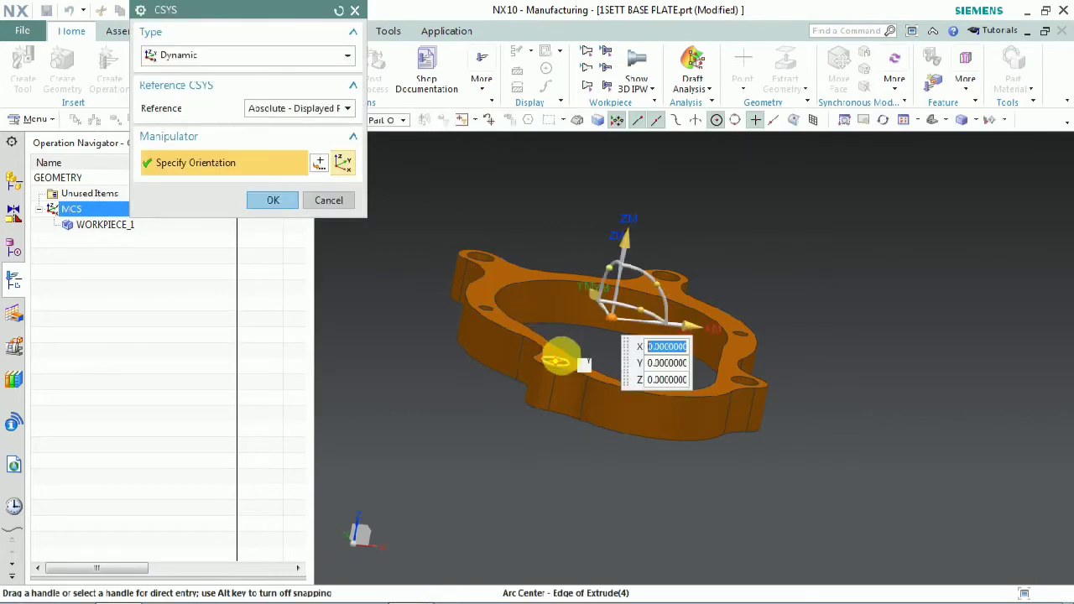
pyautogui.scroll(5, 565, 367)
pyautogui.click(556, 368)
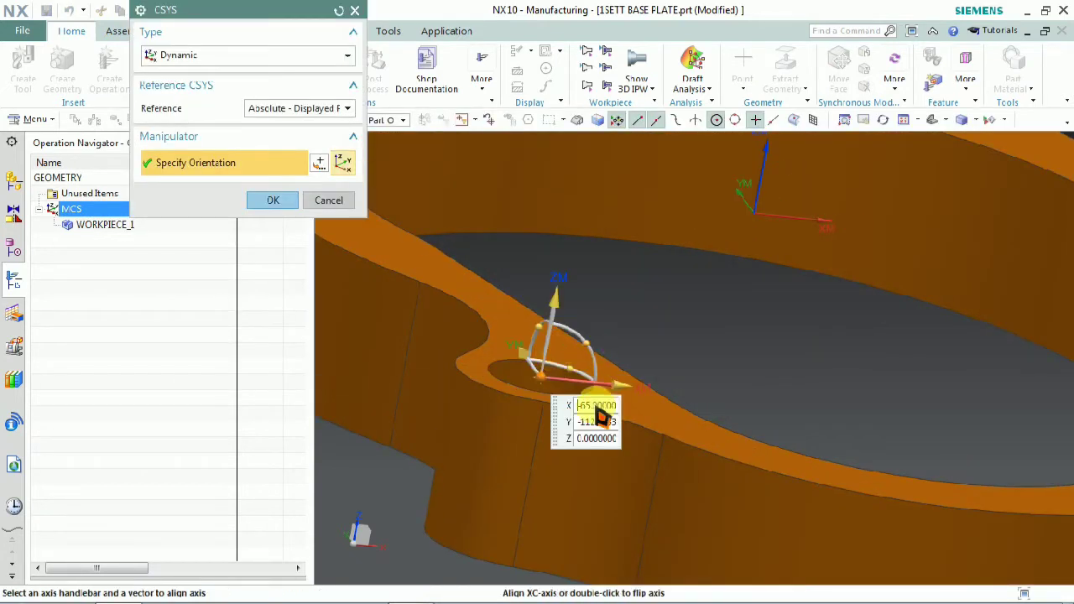
pyautogui.click(274, 202)
pyautogui.scroll(-5, 654, 336)
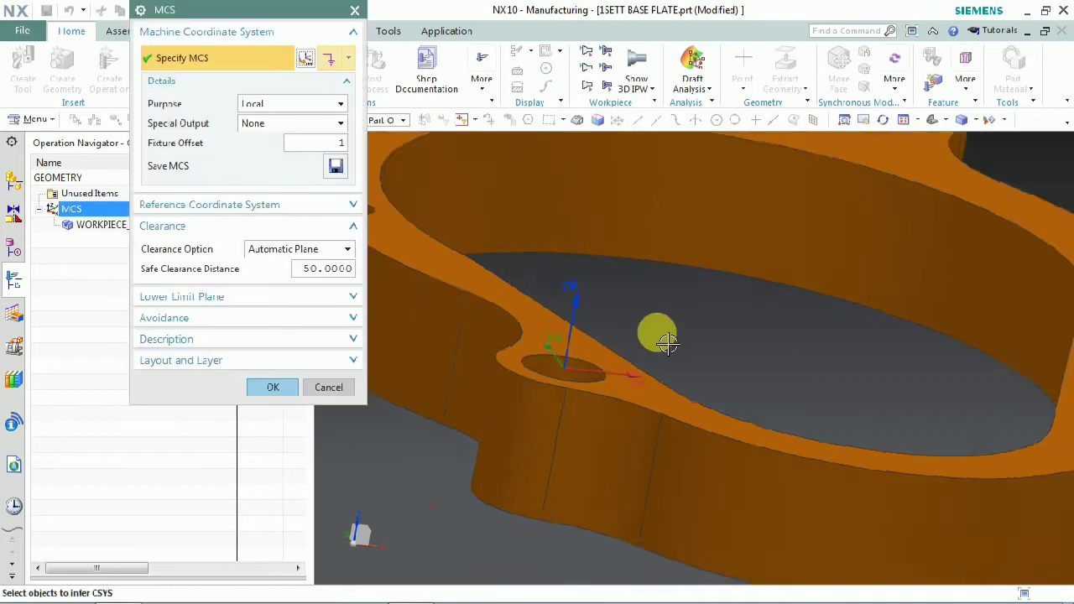
# - Try a Plane clearance on the plate's top face and accept the MCS
pyautogui.click(285, 249)
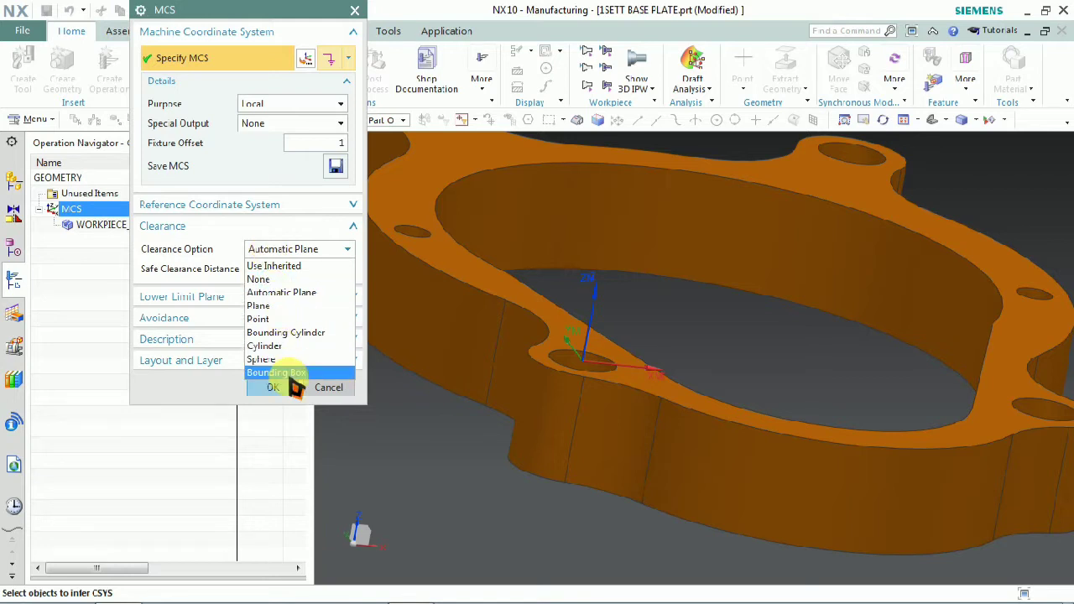
pyautogui.click(288, 293)
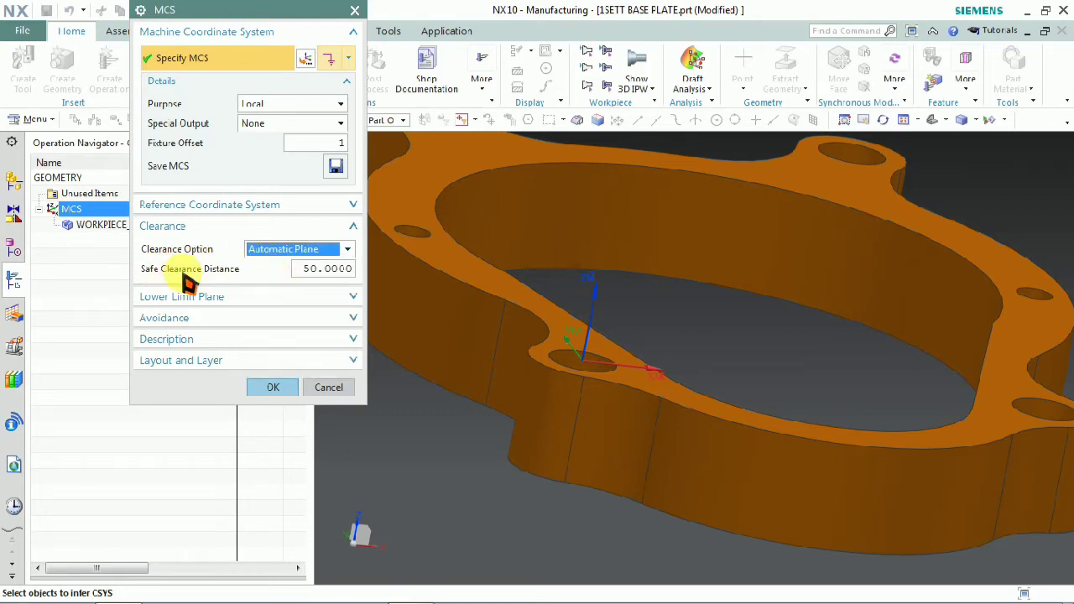
pyautogui.click(292, 248)
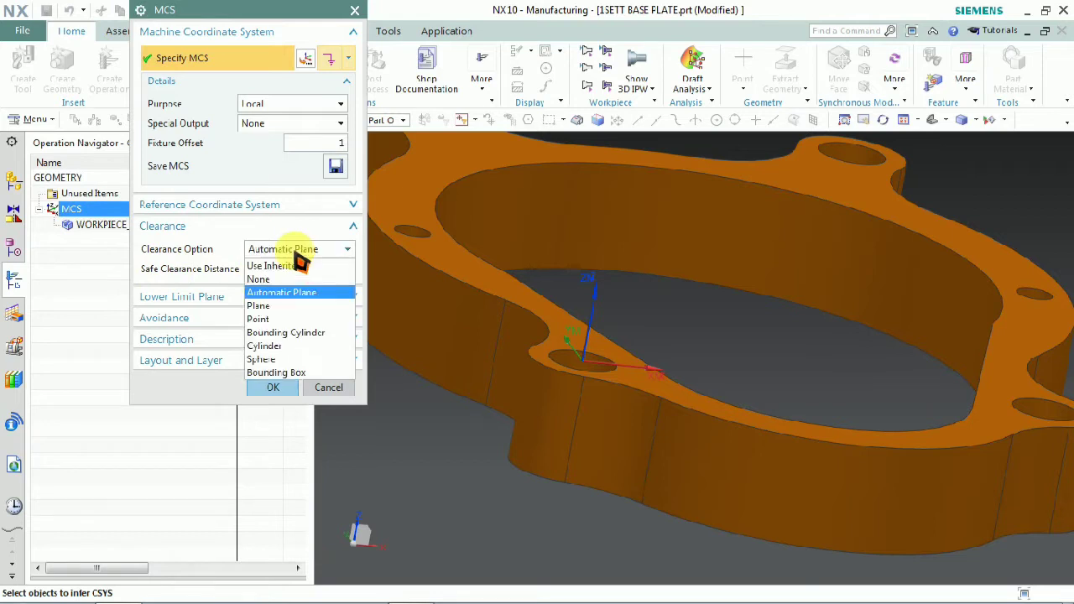
pyautogui.click(301, 307)
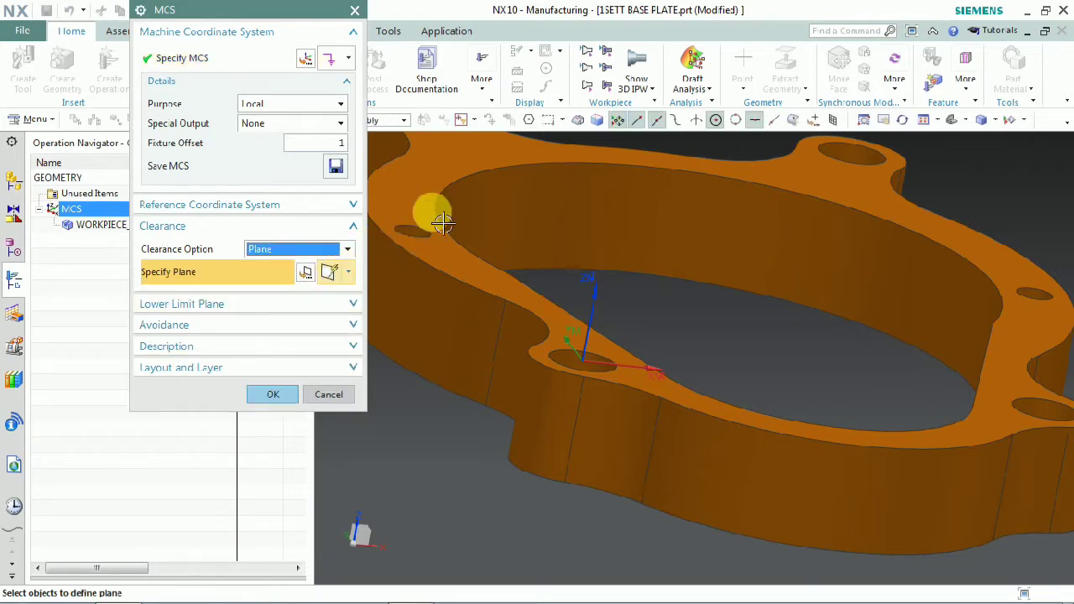
pyautogui.click(441, 187)
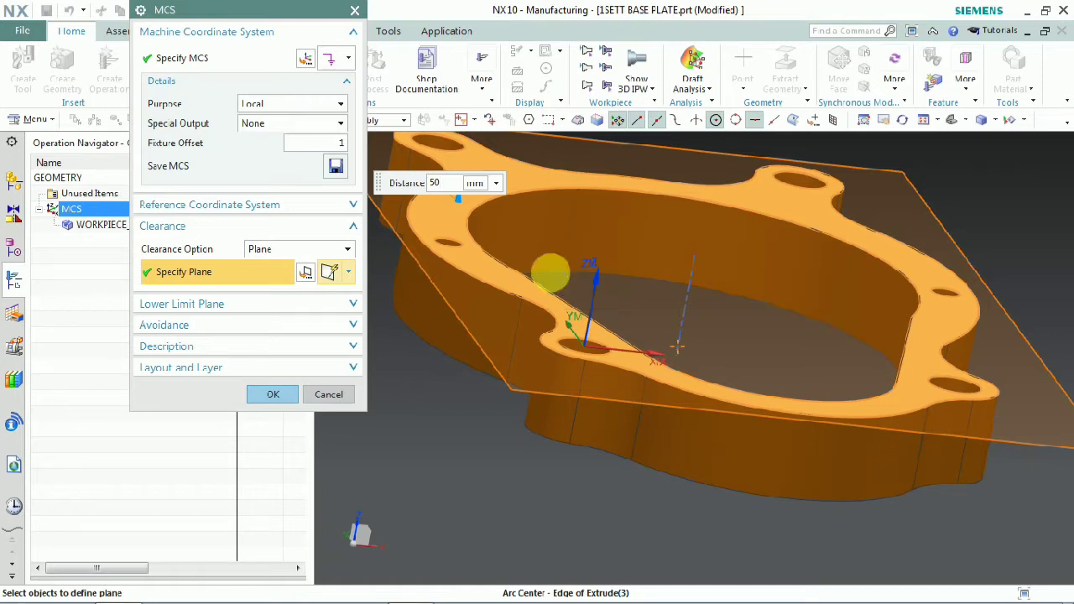
pyautogui.scroll(-3, 549, 277)
pyautogui.middleClick(545, 298)
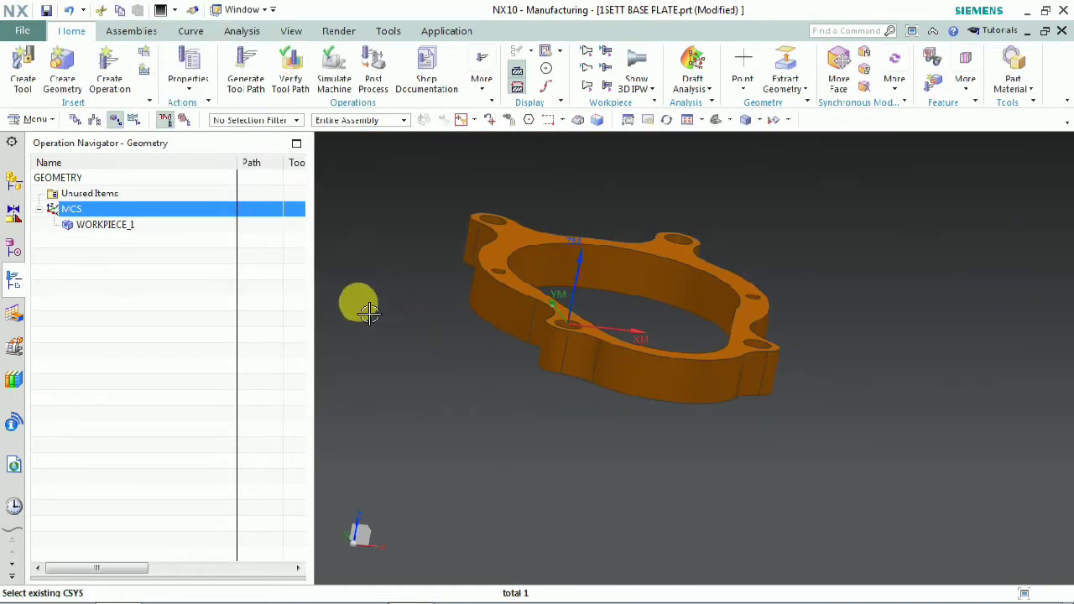
# - Switch the MCS clearance back to Automatic Plane with a 100 safe distance
pyautogui.doubleClick(168, 211)
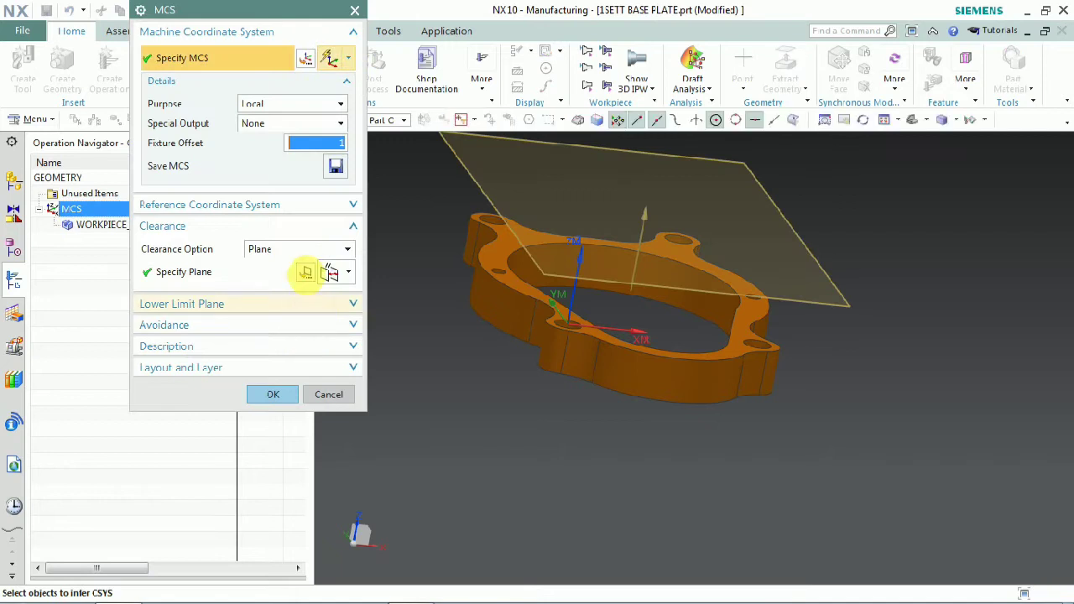
pyautogui.click(250, 272)
pyautogui.click(265, 250)
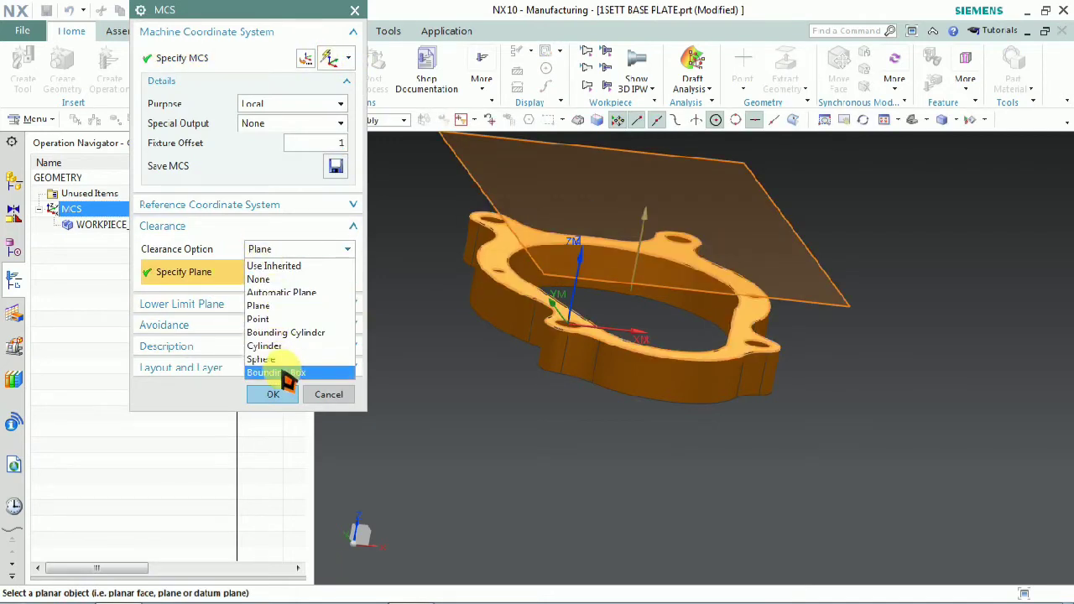
pyautogui.click(283, 292)
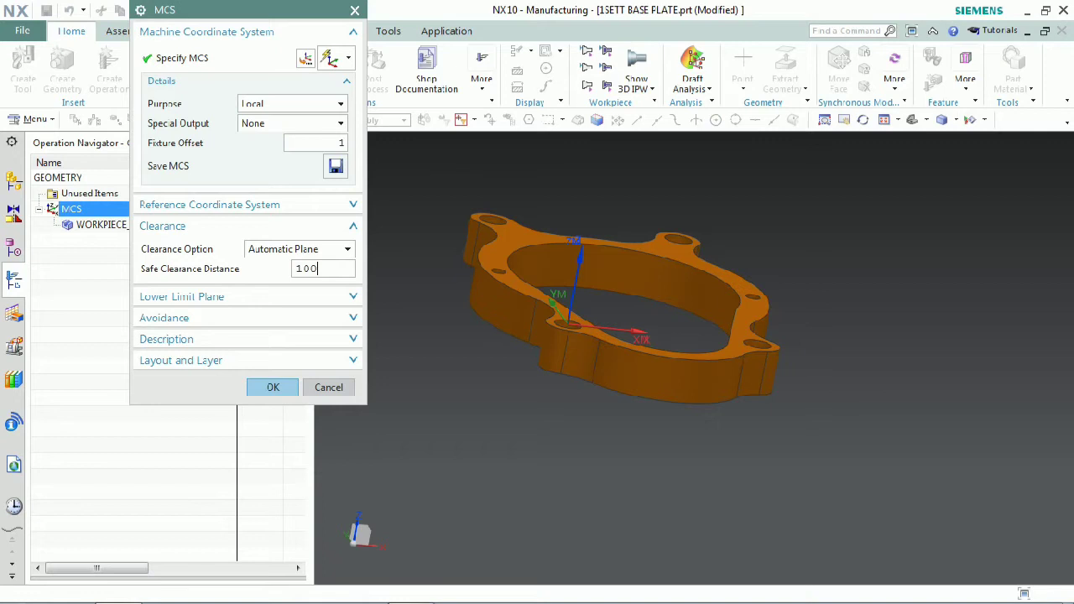
pyautogui.click(284, 387)
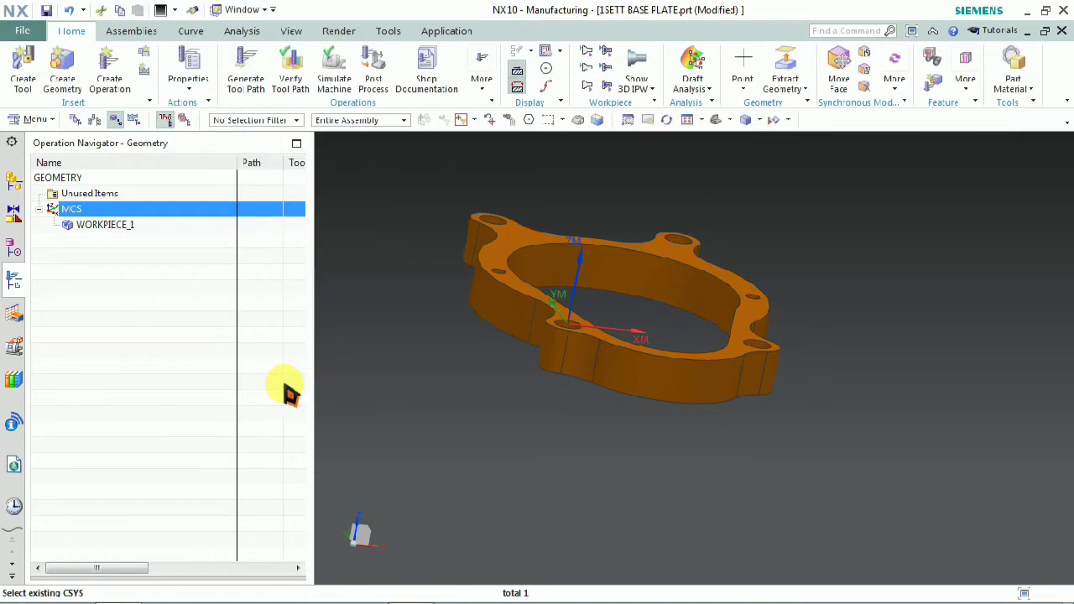
# - Insert a mill_contour Cavity Mill operation under WORKPIECE_1
pyautogui.click(105, 225)
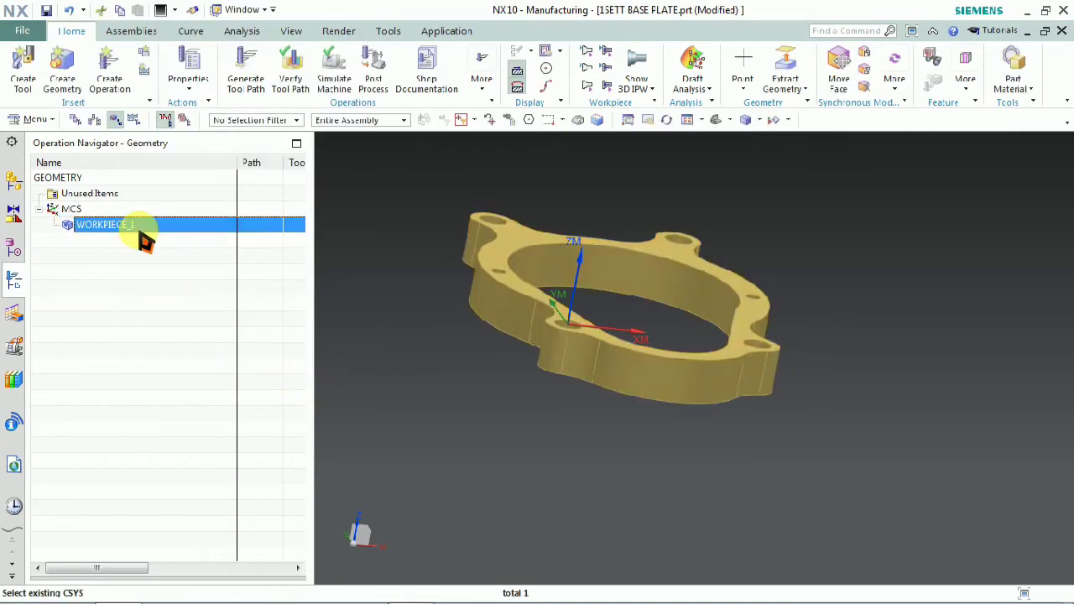
pyautogui.moveTo(511, 278); pyautogui.dragTo(420, 326, button='middle')
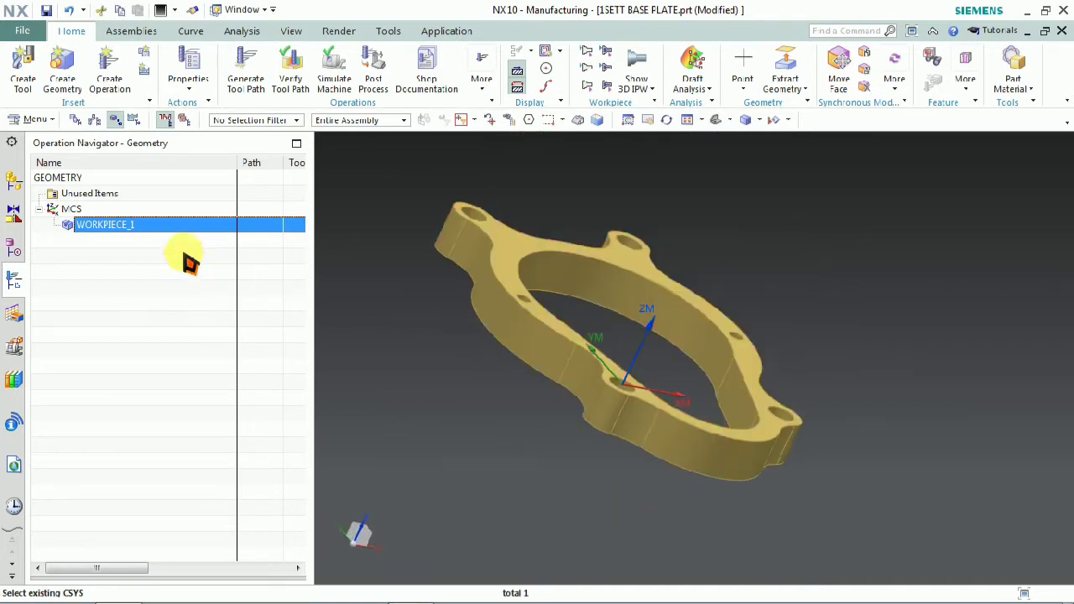
pyautogui.rightClick(145, 227)
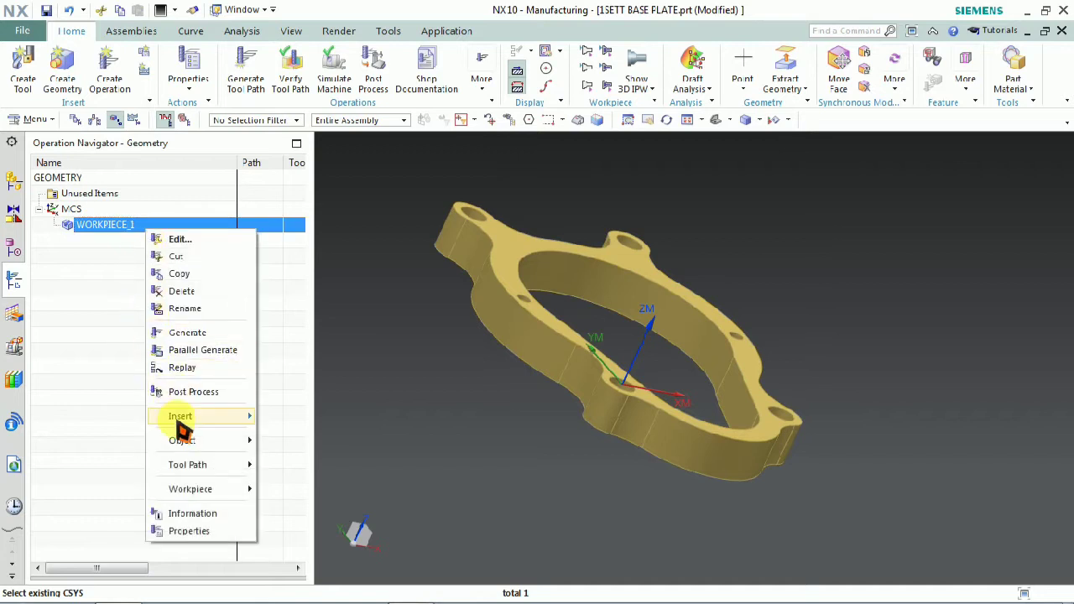
pyautogui.moveTo(181, 420)
pyautogui.click(304, 419)
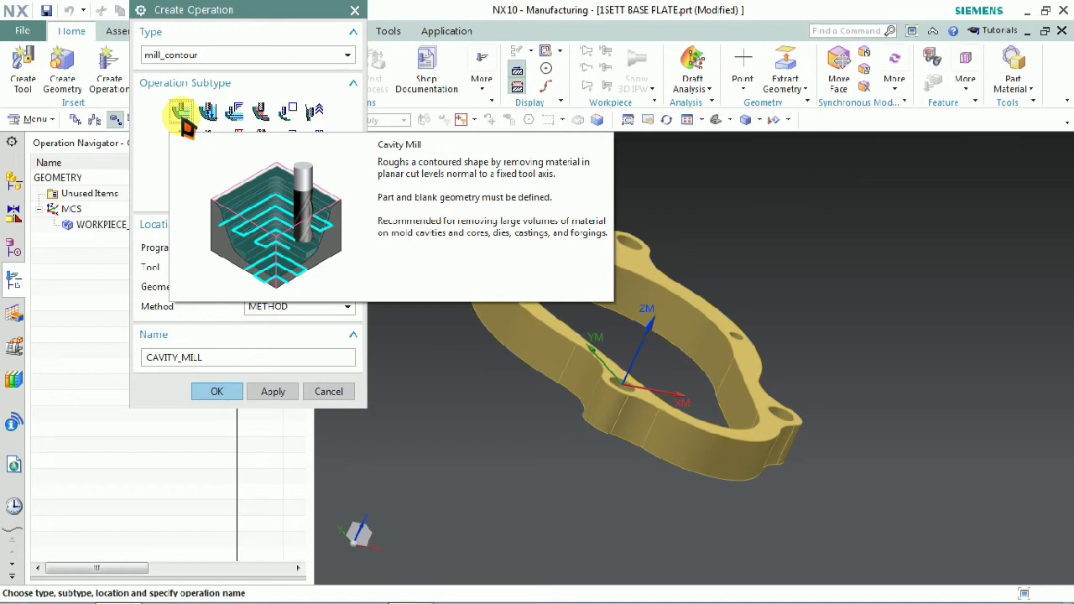
pyautogui.click(220, 391)
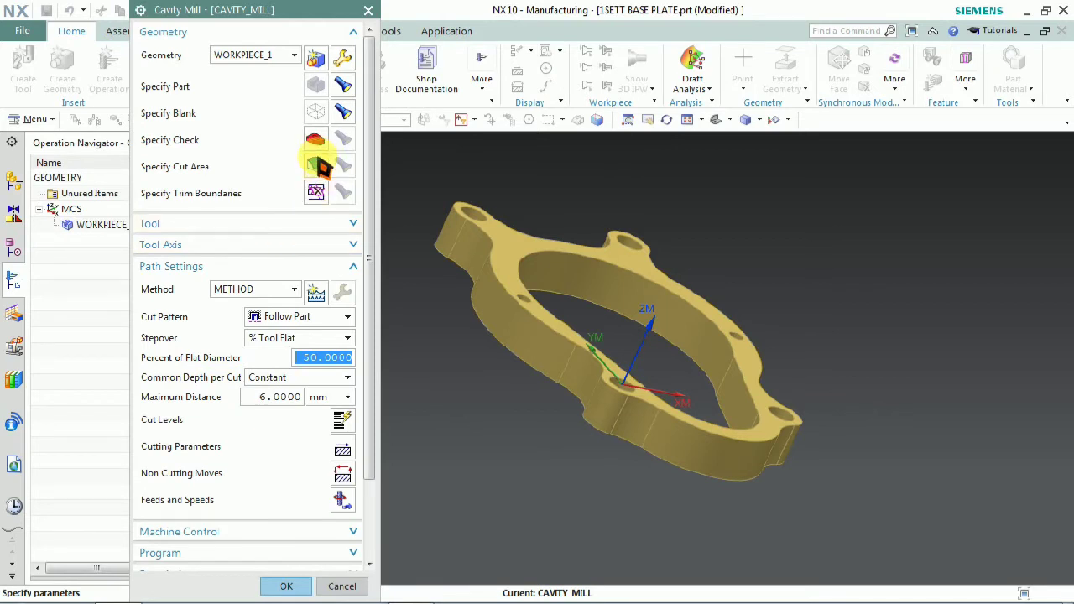
# - Replace the 10FEM tool with the 32MILL cutter for the Cavity Mill operation
pyautogui.click(304, 223)
pyautogui.click(252, 247)
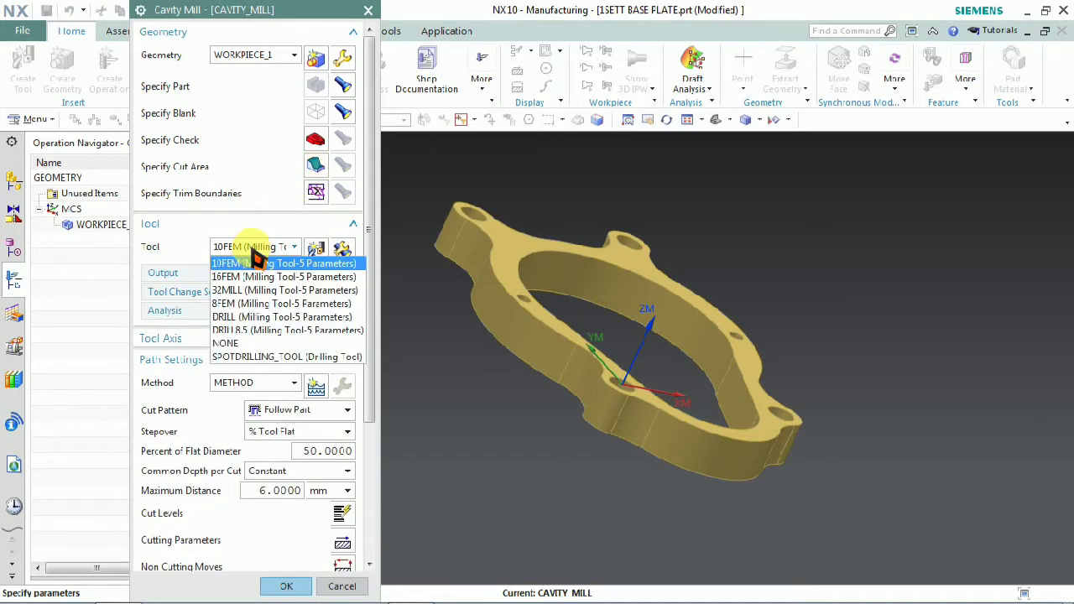
pyautogui.click(272, 292)
pyautogui.middleClick(274, 294)
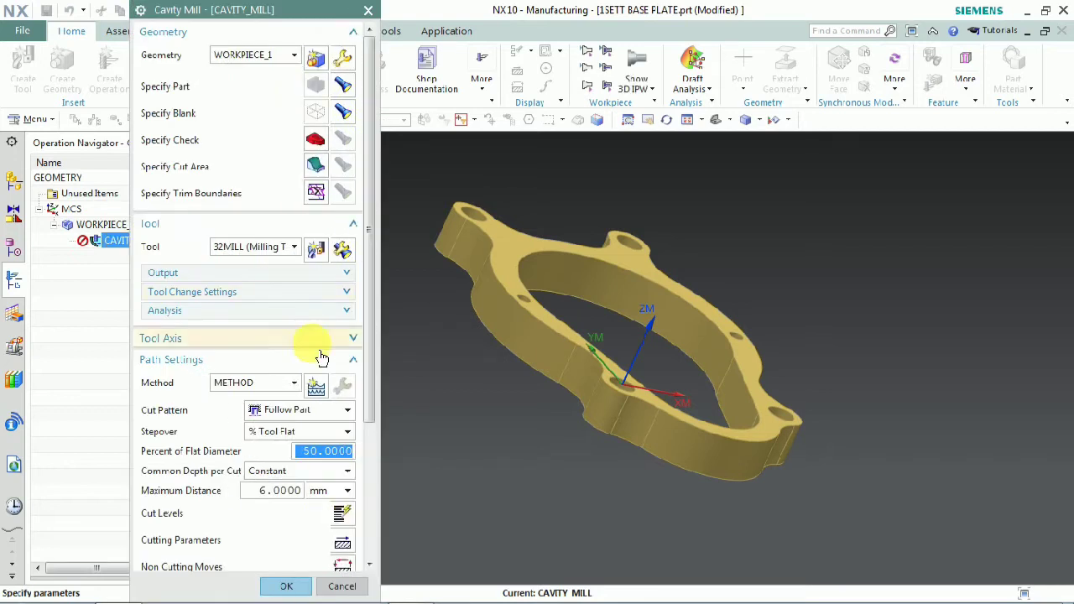
pyautogui.moveTo(570, 375); pyautogui.dragTo(438, 395, button='middle')
pyautogui.scroll(-3, 252, 384)
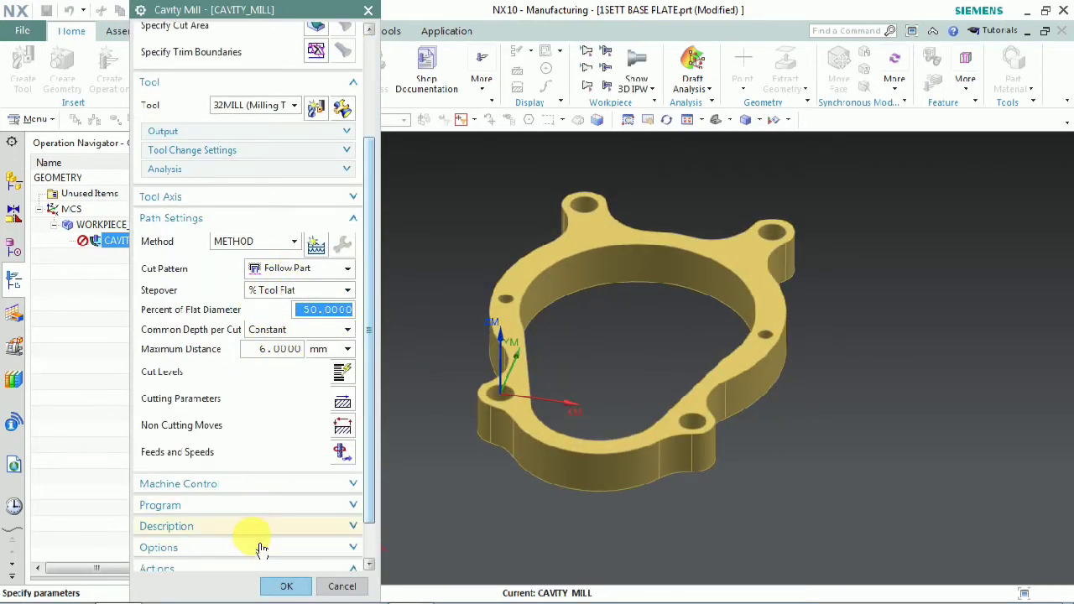
pyautogui.scroll(-1, 261, 549)
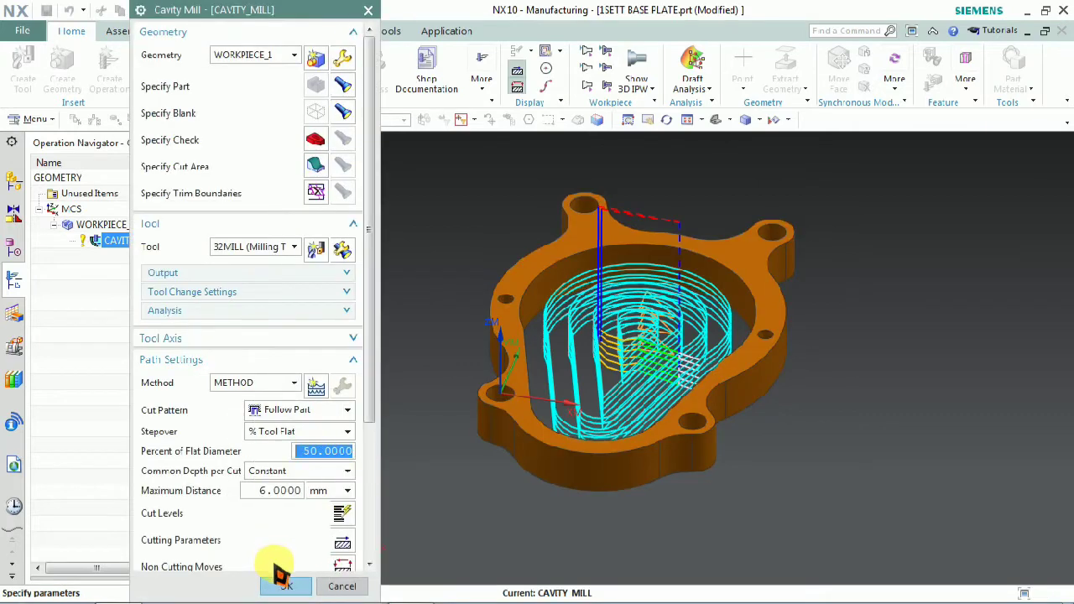
# - Orbit and zoom around the part to inspect the Follow Part pocket toolpath
pyautogui.moveTo(479, 319)
pyautogui.mouseDown(button='middle')
pyautogui.moveTo(525, 333)
pyautogui.moveTo(513, 339)
pyautogui.moveTo(511, 318)
pyautogui.moveTo(514, 335)
pyautogui.moveTo(495, 329)
pyautogui.mouseUp(button='middle')
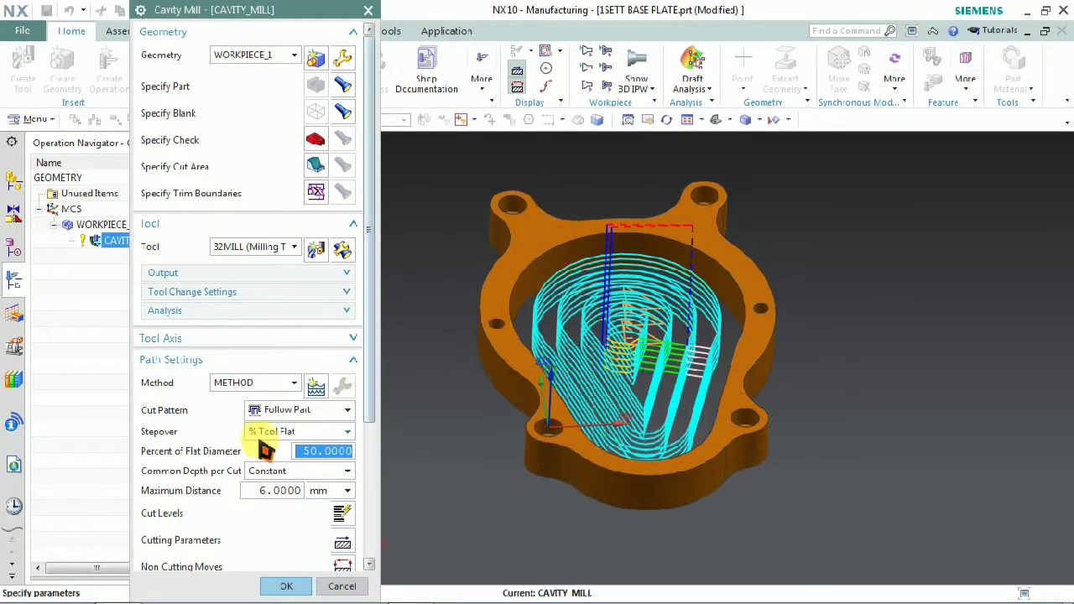
pyautogui.scroll(-4, 251, 470)
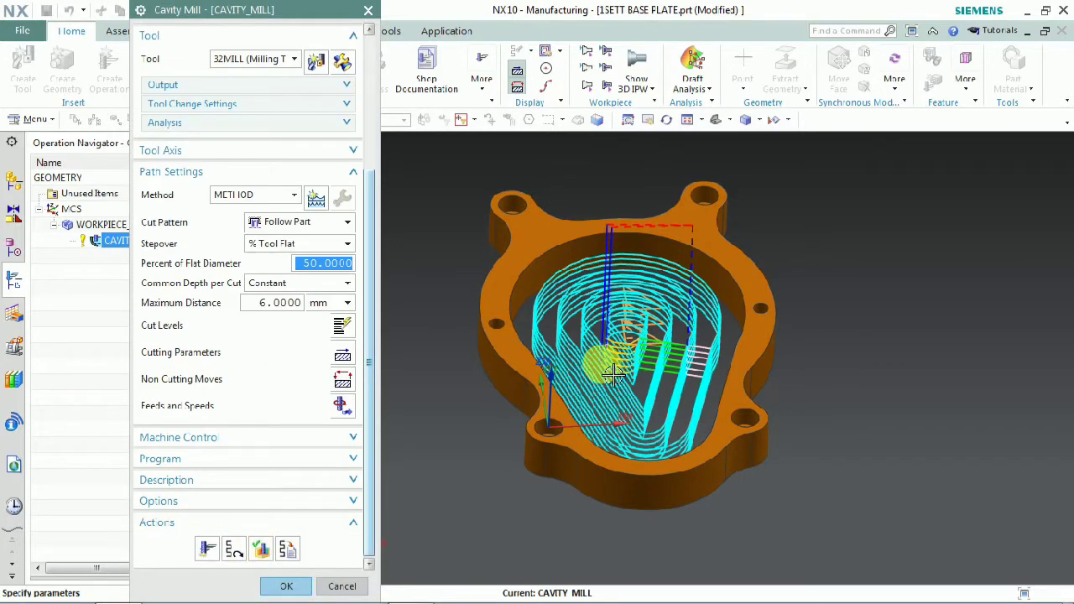
pyautogui.scroll(5, 607, 351)
pyautogui.scroll(1, 608, 350)
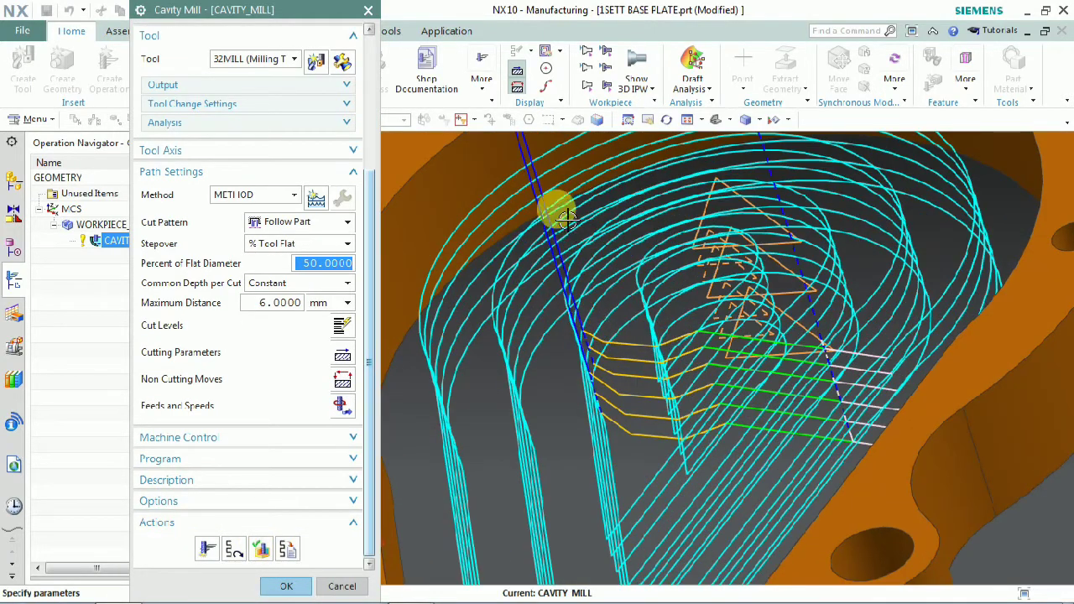
pyautogui.scroll(-4, 583, 307)
pyautogui.scroll(2, 551, 193)
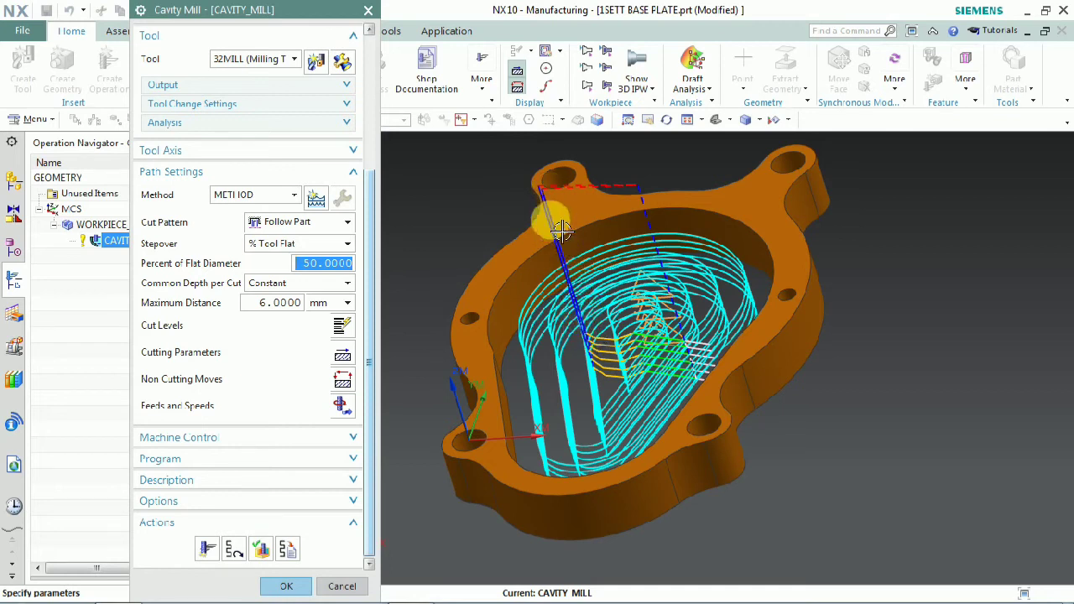
pyautogui.moveTo(587, 348); pyautogui.dragTo(597, 342, button='middle')
pyautogui.scroll(3, 600, 340)
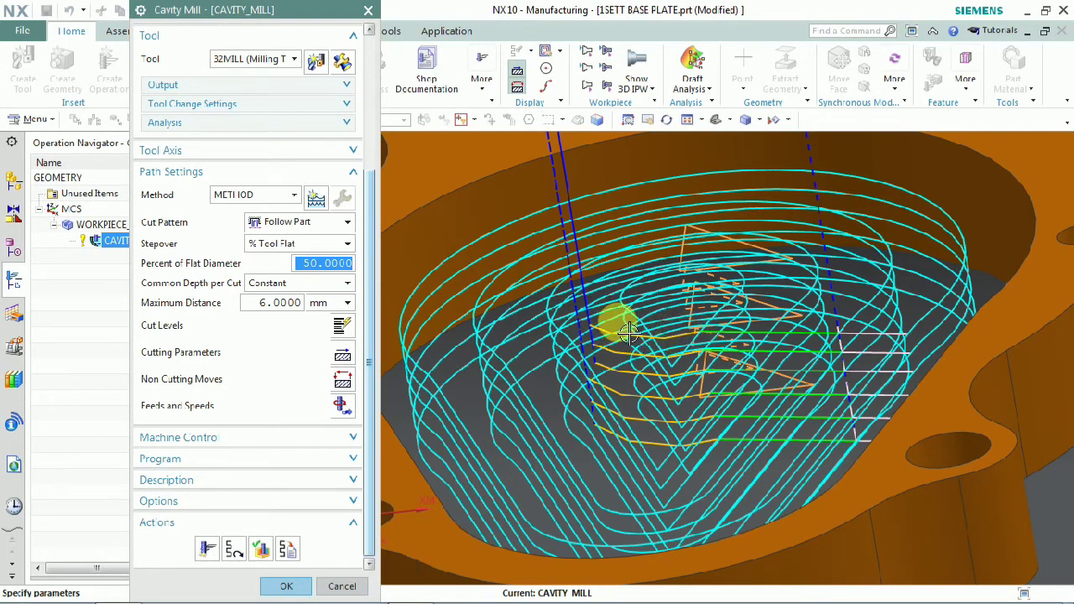
pyautogui.scroll(-2, 629, 335)
pyautogui.moveTo(628, 343); pyautogui.dragTo(655, 371, button='middle')
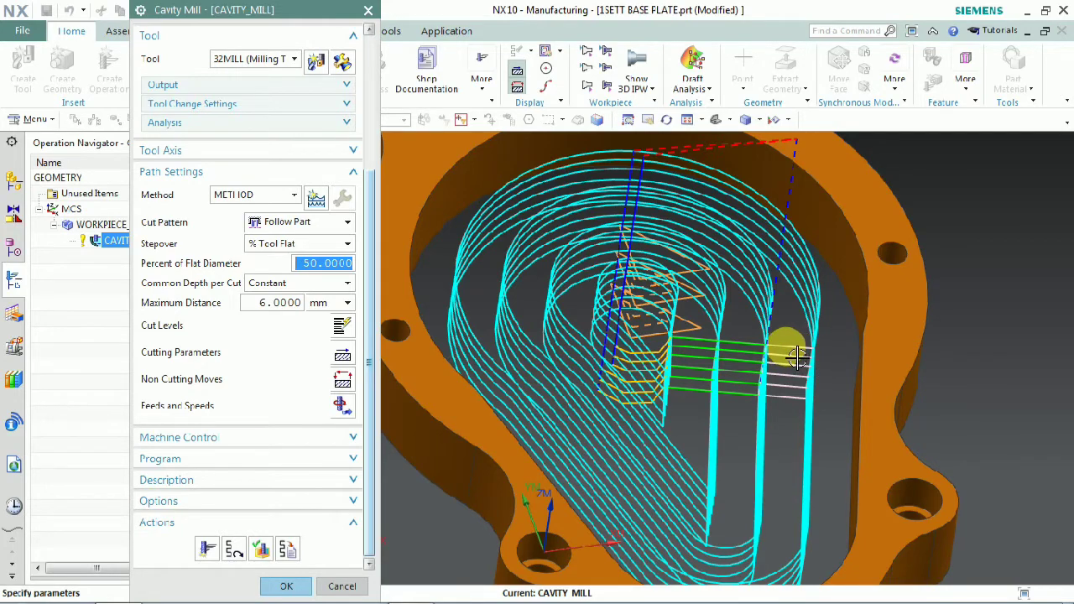
pyautogui.moveTo(775, 356); pyautogui.dragTo(791, 400, button='middle')
pyautogui.scroll(4, 789, 387)
pyautogui.scroll(-6, 786, 375)
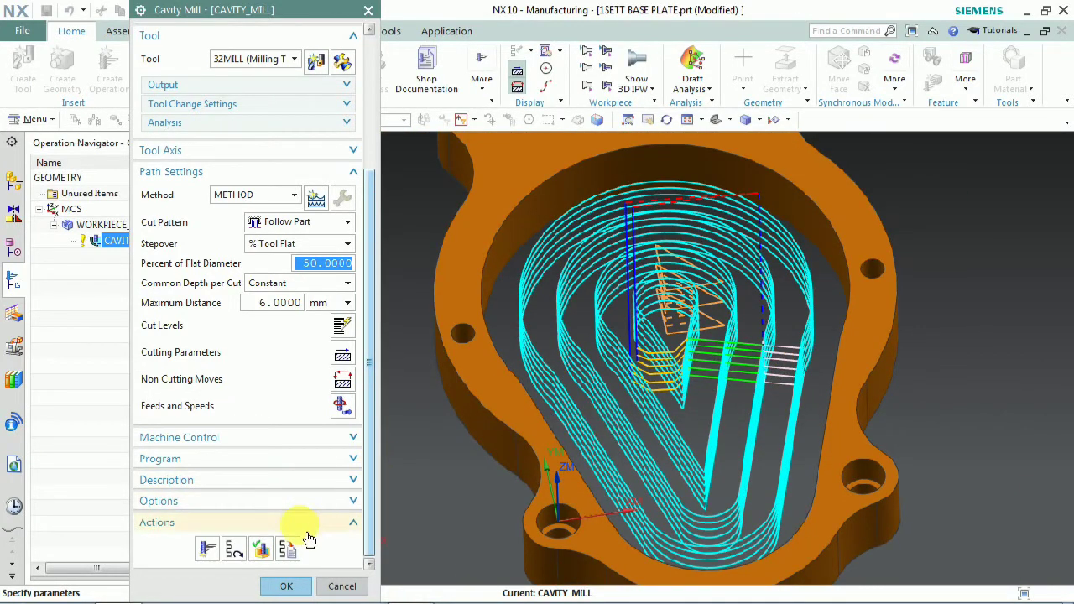
# - Accept the Cavity Mill operation and start Tool Path Verify for CAVITY_MILL
pyautogui.click(290, 586)
pyautogui.rightClick(209, 240)
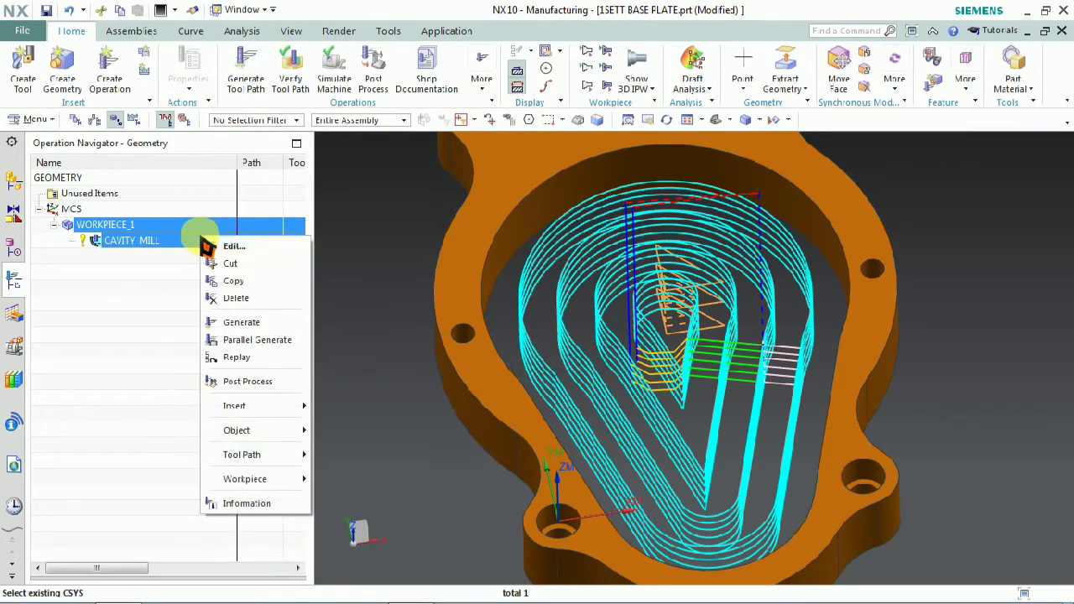
pyautogui.click(133, 275)
pyautogui.click(139, 241)
pyautogui.rightClick(142, 244)
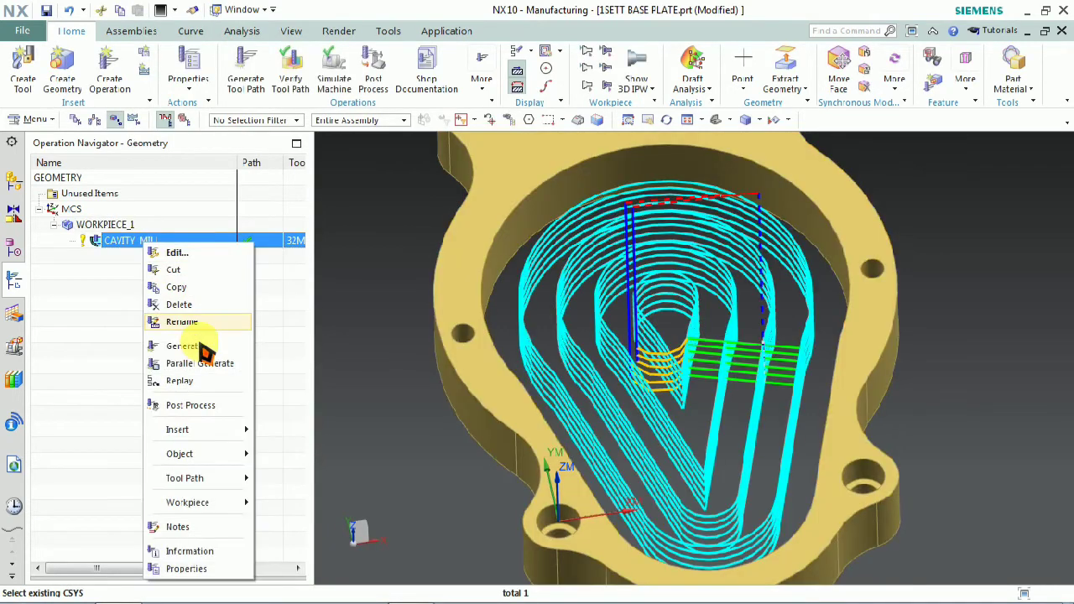
pyautogui.moveTo(202, 477)
pyautogui.click(277, 480)
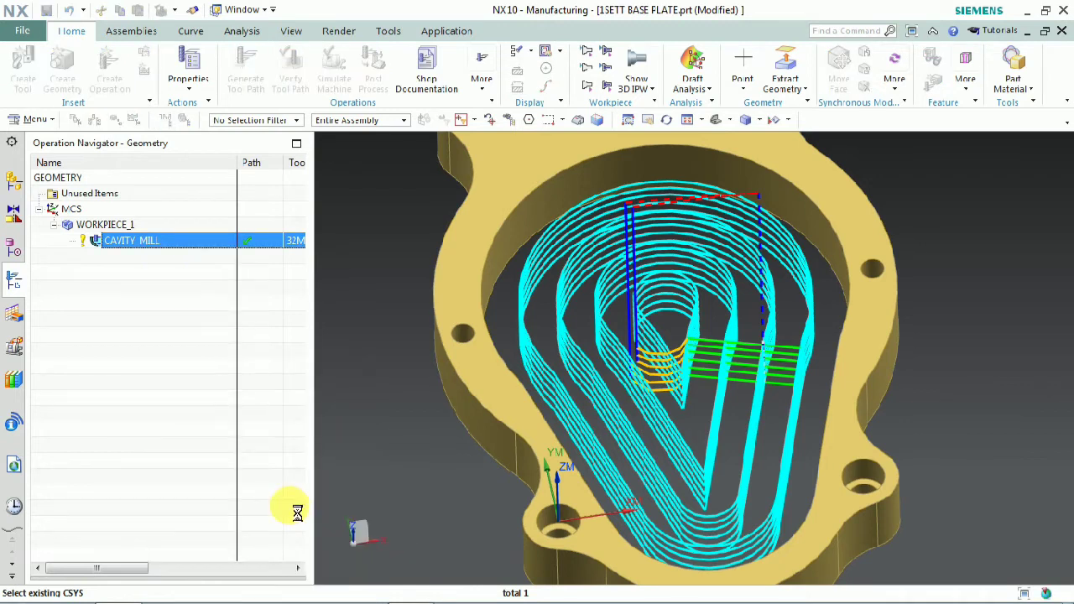
# - Step the 3D Dynamic simulation through its first moves into the pocket
pyautogui.moveTo(573, 385); pyautogui.dragTo(569, 340, button='middle')
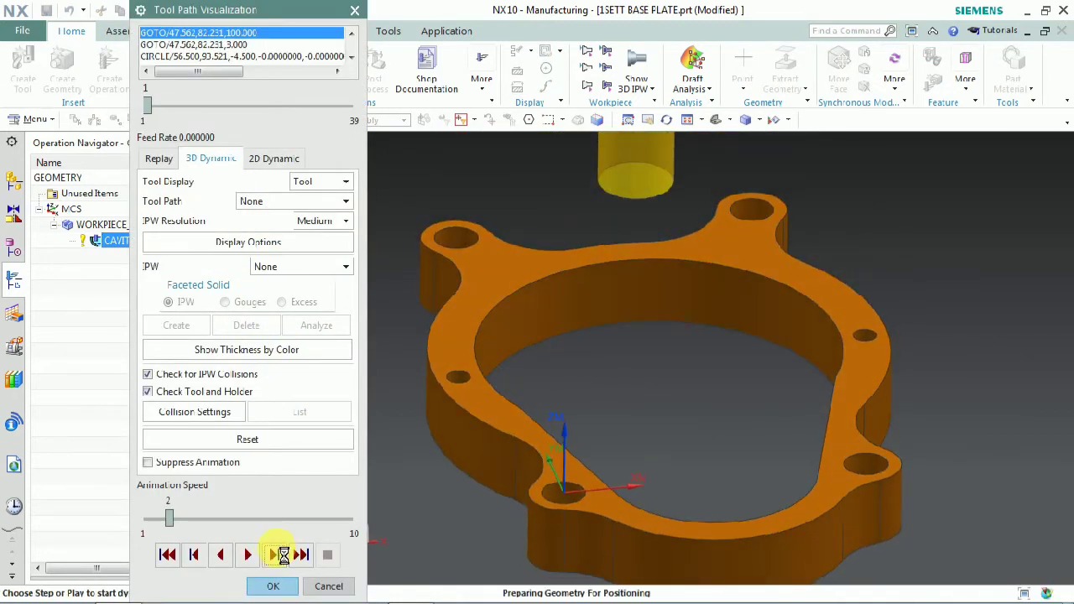
pyautogui.click(279, 556)
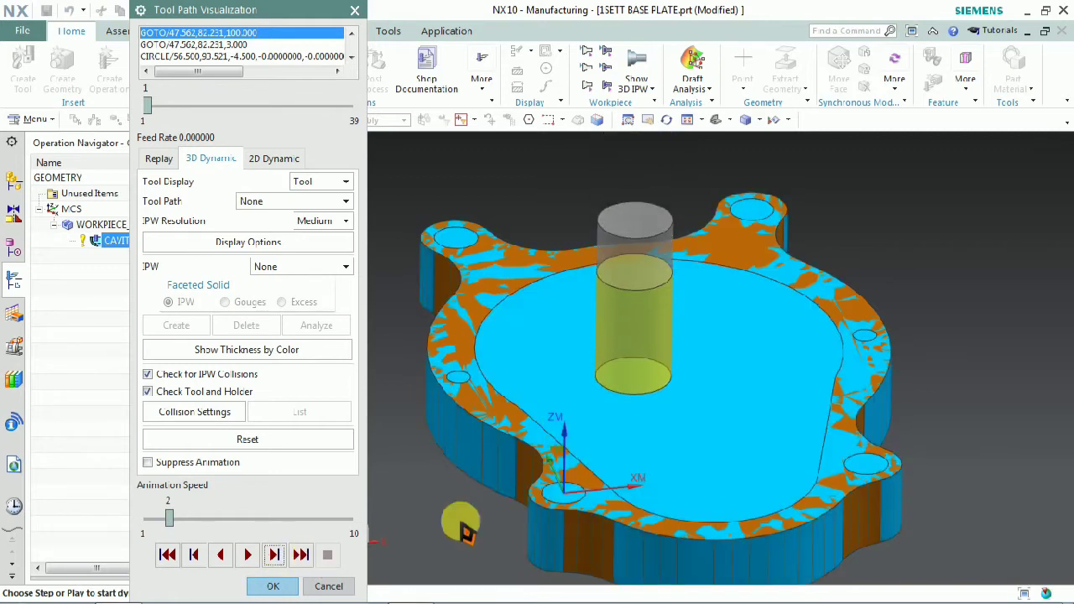
pyautogui.moveTo(584, 454); pyautogui.dragTo(637, 415, button='middle')
pyautogui.scroll(2, 629, 414)
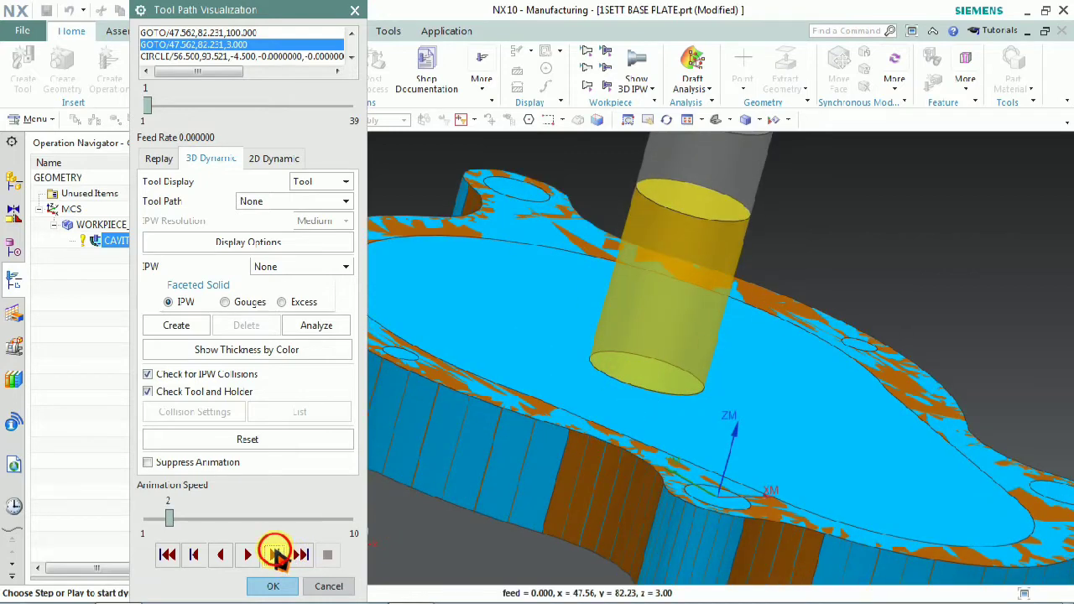
pyautogui.click(276, 554)
pyautogui.moveTo(871, 403); pyautogui.dragTo(806, 431, button='middle')
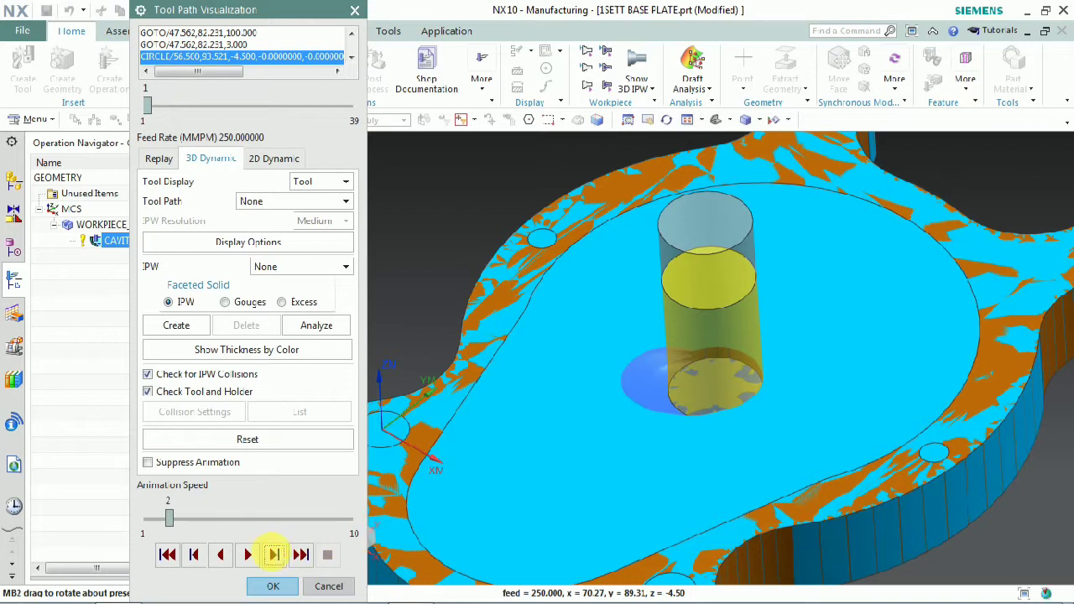
pyautogui.click(274, 554)
# - Play the material removal at speed 3, stop it, and close verification
pyautogui.click(248, 555)
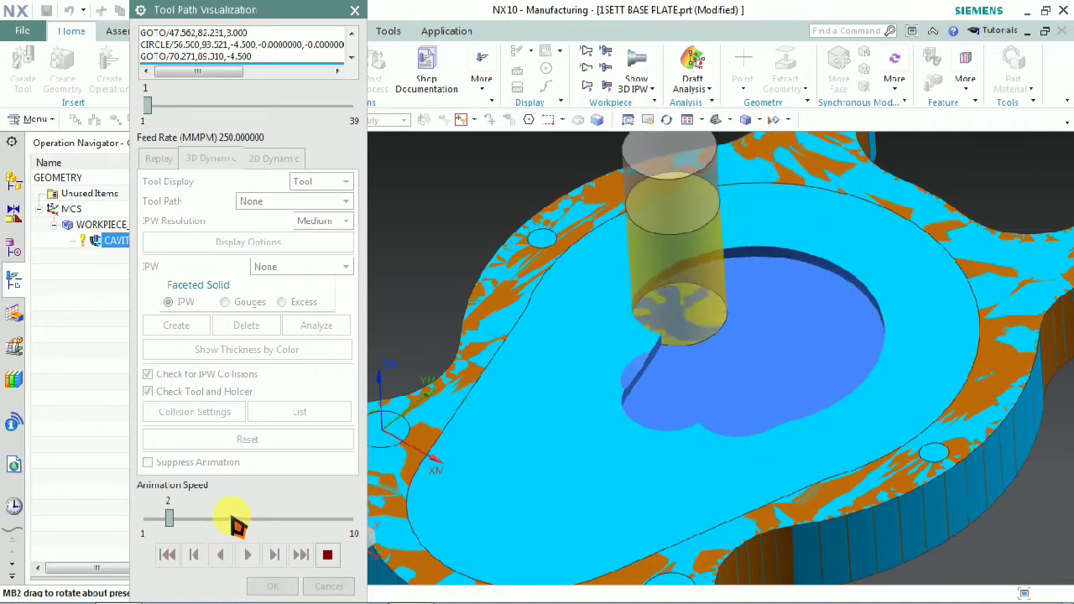
pyautogui.click(236, 520)
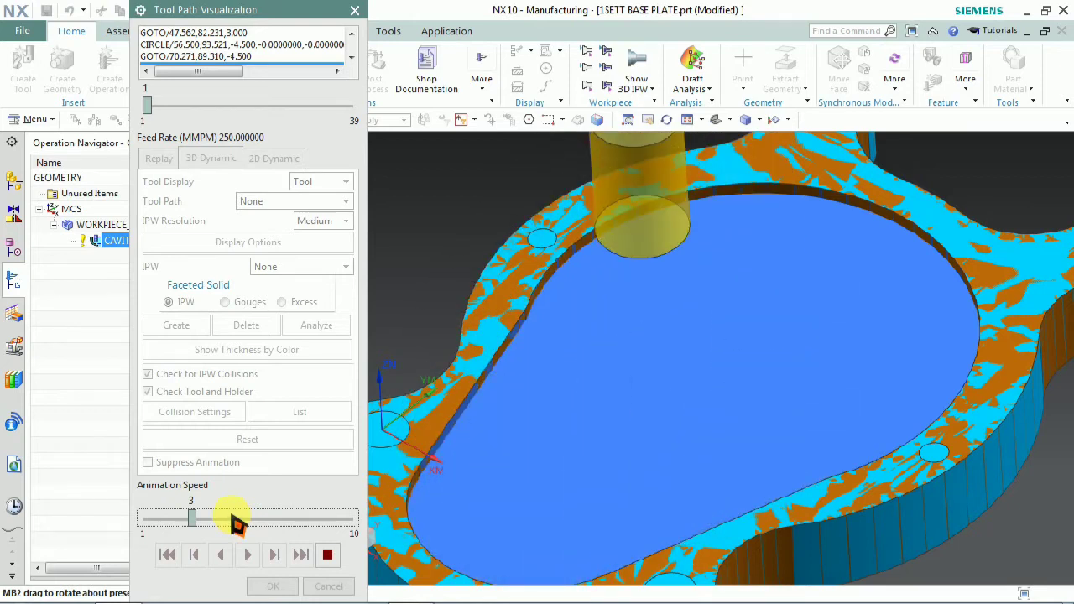
pyautogui.click(327, 554)
pyautogui.click(273, 586)
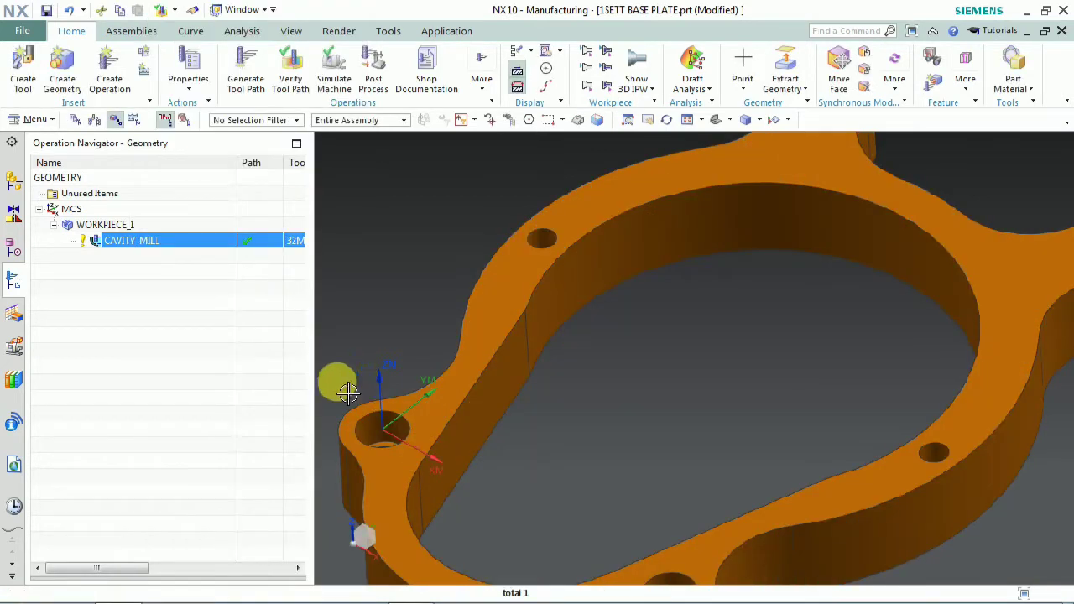
# - Reopen CAVITY_MILL and regenerate its toolpath
pyautogui.rightClick(196, 242)
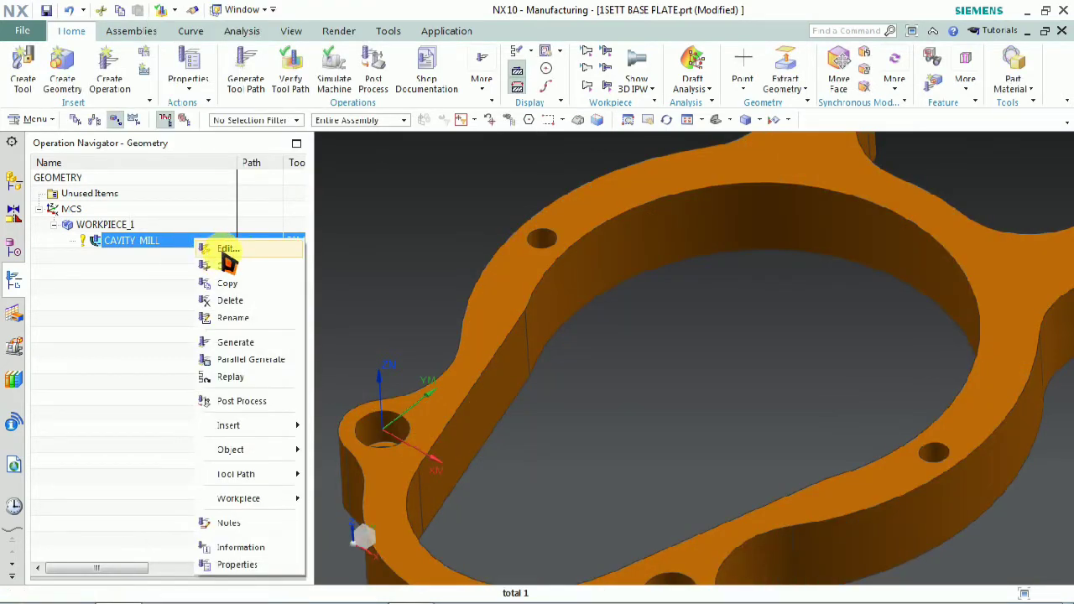
pyautogui.click(224, 250)
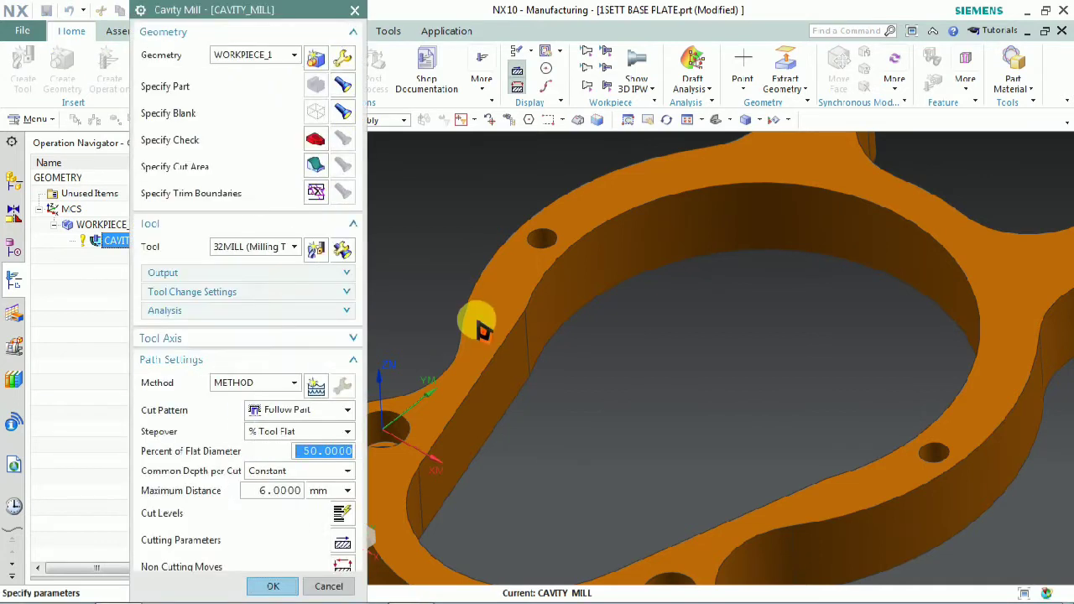
pyautogui.scroll(-4, 251, 470)
pyautogui.click(237, 549)
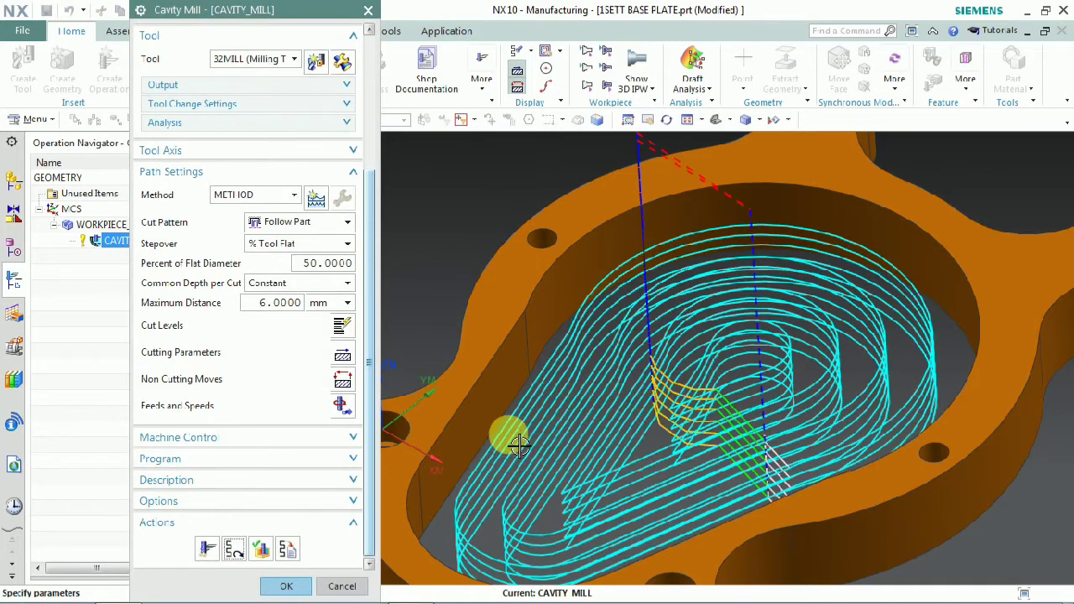
# - Inspect the regenerated pocket toolpath and bring up Non Cutting Moves
pyautogui.moveTo(540, 431); pyautogui.dragTo(647, 439, button='middle')
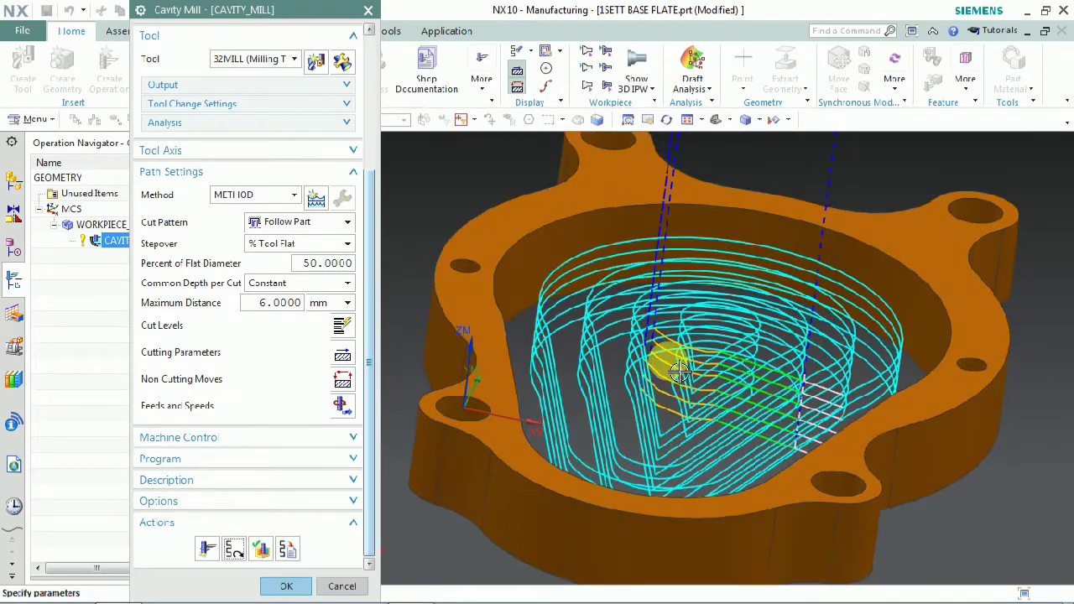
pyautogui.scroll(4, 669, 355)
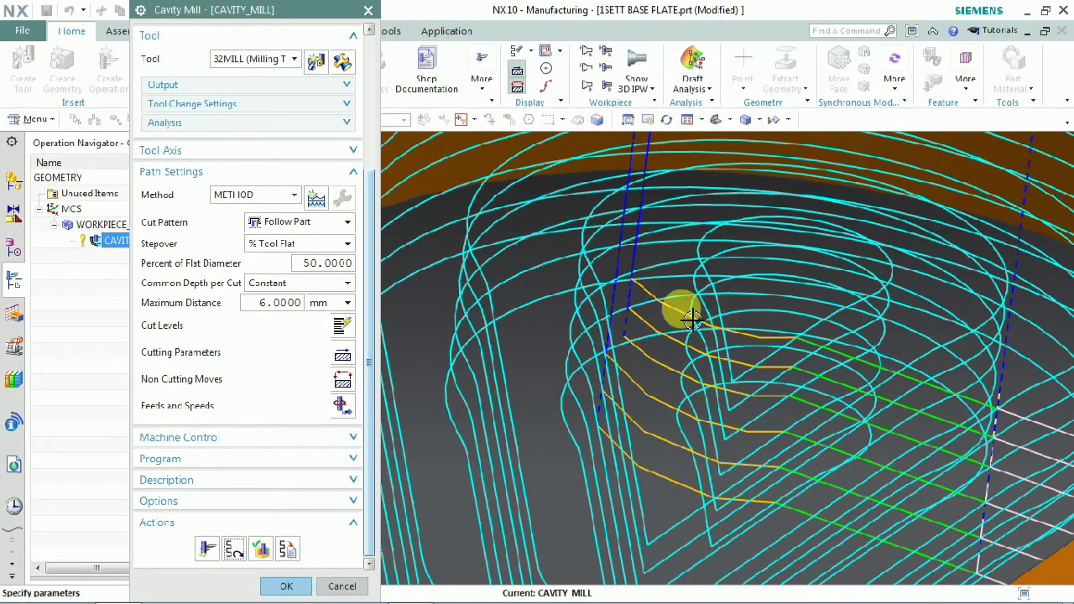
pyautogui.scroll(-6, 714, 377)
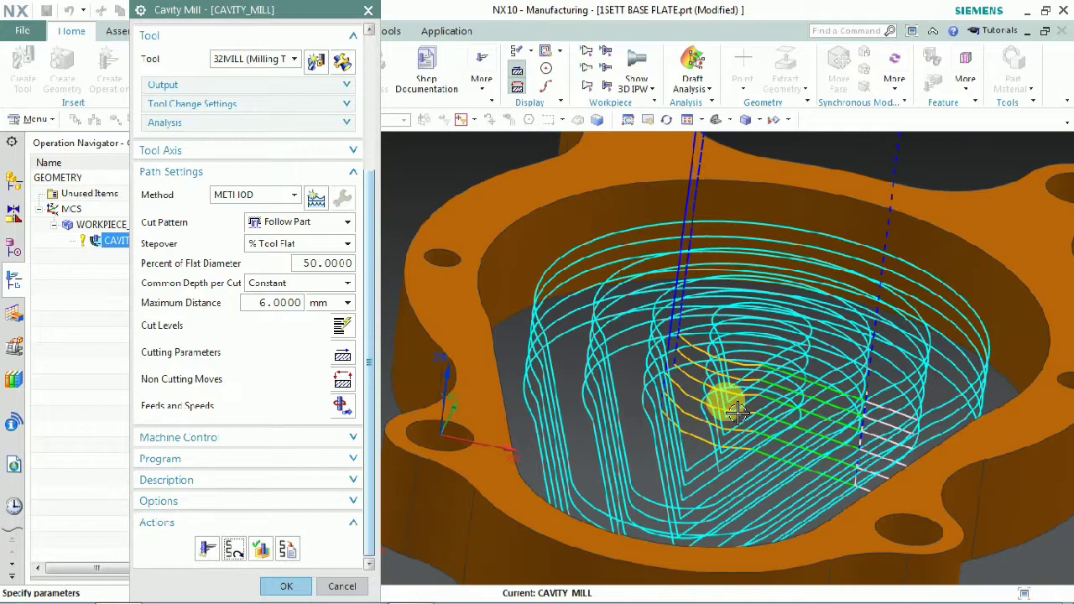
pyautogui.moveTo(714, 384); pyautogui.dragTo(717, 425, button='middle')
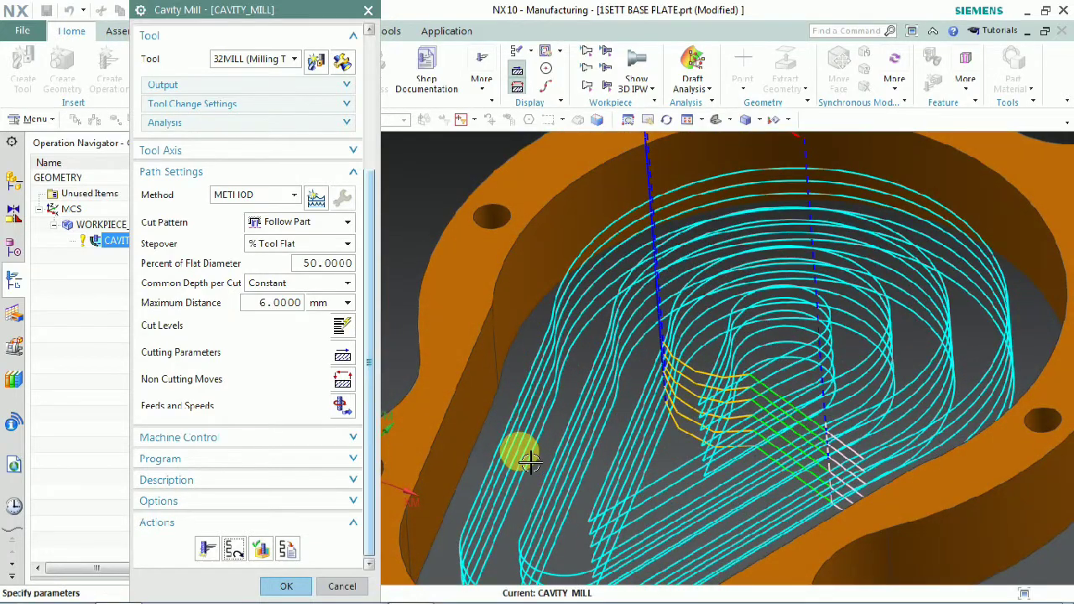
pyautogui.click(342, 381)
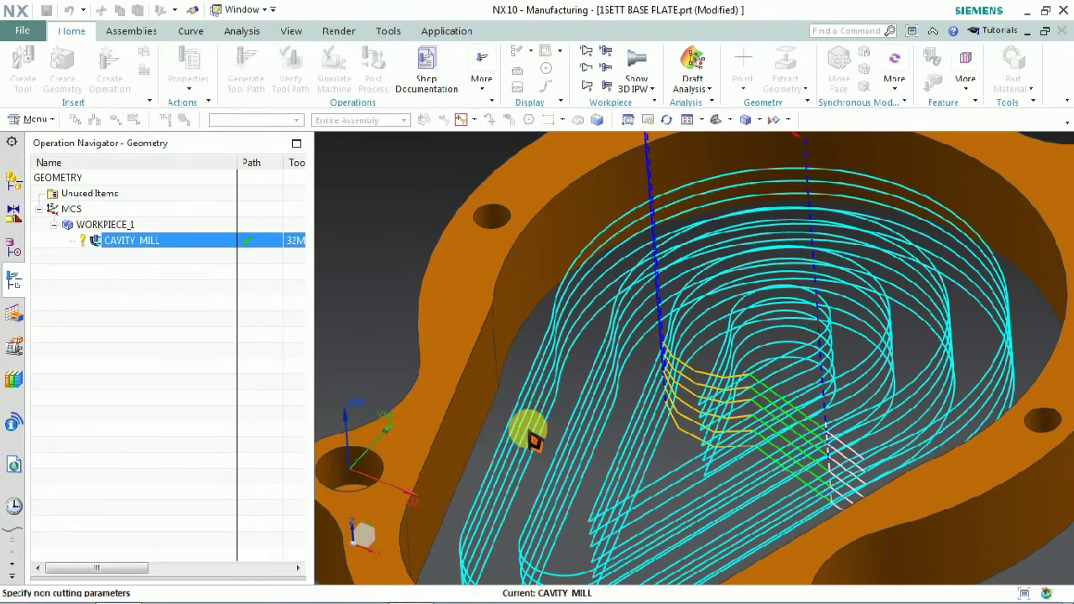
# - Keep Helical closed-area engage with 50% tool diameter and 30% tool minimum ramp
pyautogui.moveTo(625, 396)
pyautogui.mouseDown(button='middle')
pyautogui.moveTo(649, 388)
pyautogui.moveTo(641, 394)
pyautogui.mouseUp(button='middle')
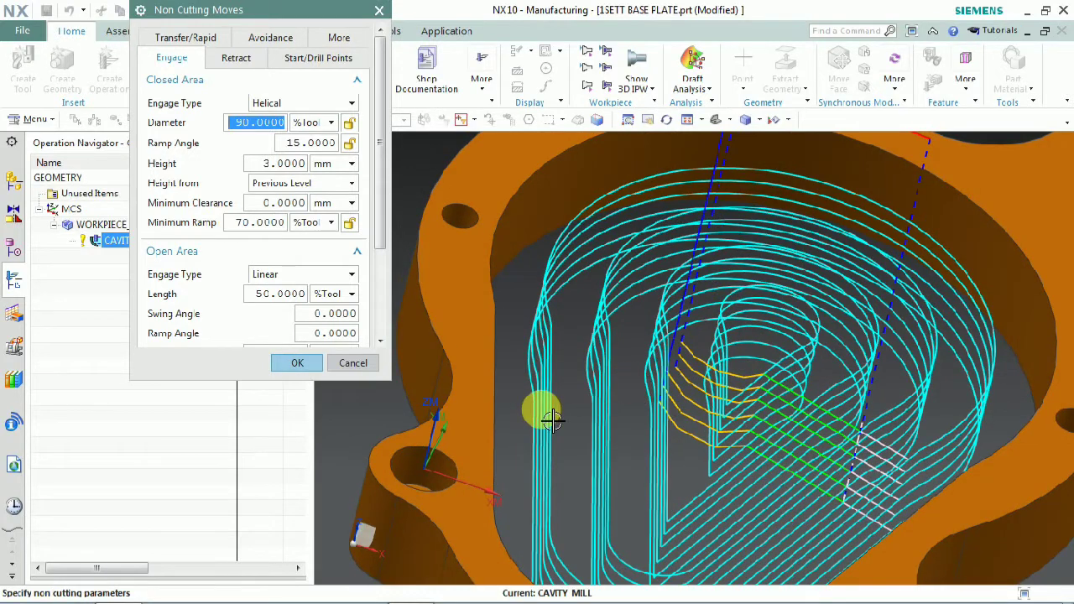
pyautogui.moveTo(597, 383); pyautogui.dragTo(613, 368, button='middle')
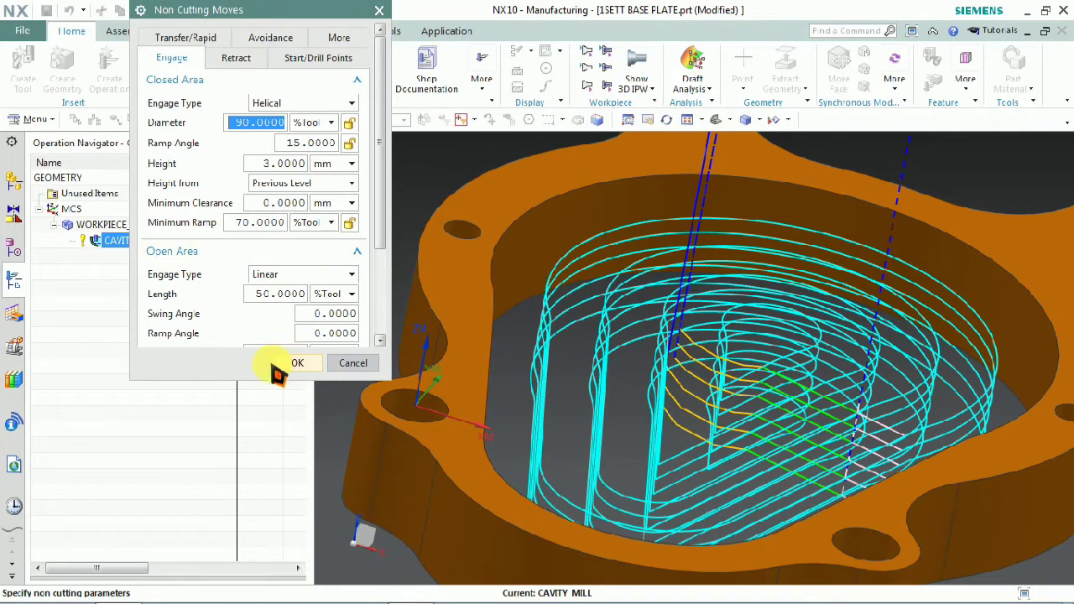
pyautogui.moveTo(272, 385); pyautogui.dragTo(288, 498)
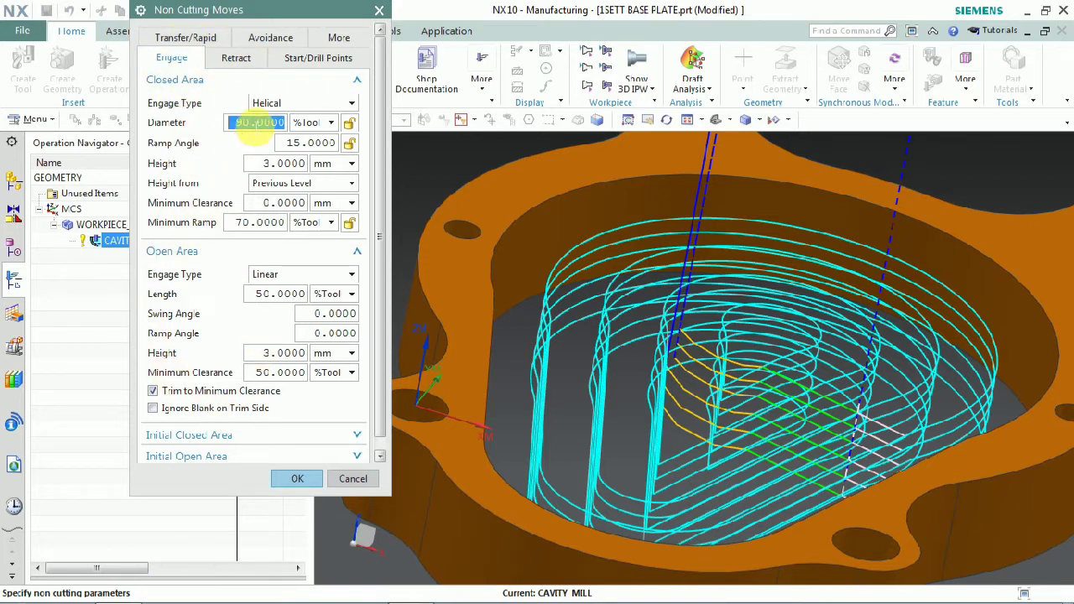
pyautogui.click(342, 107)
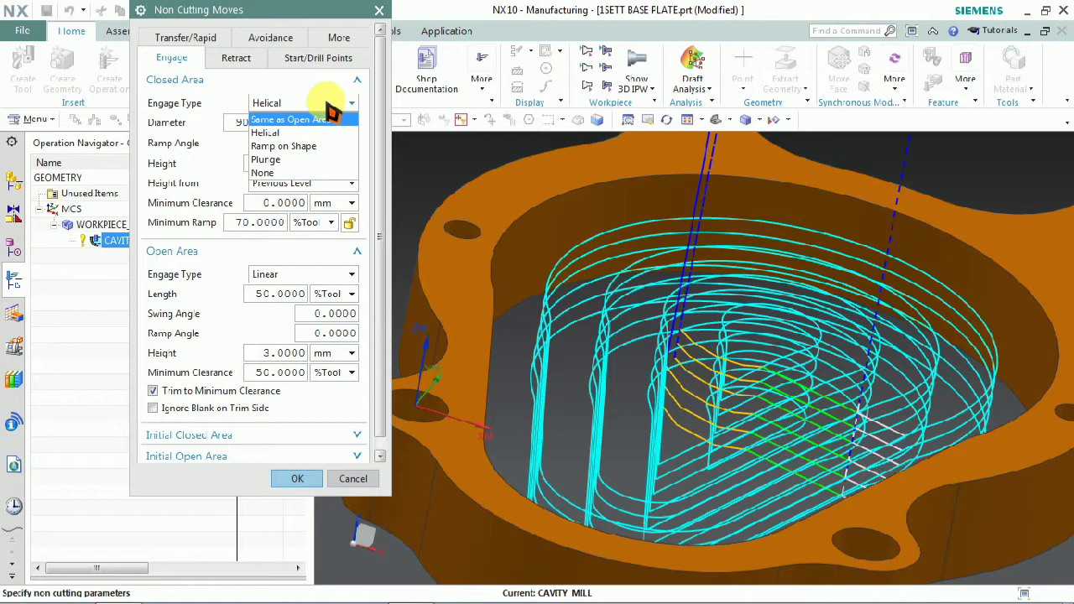
pyautogui.click(340, 104)
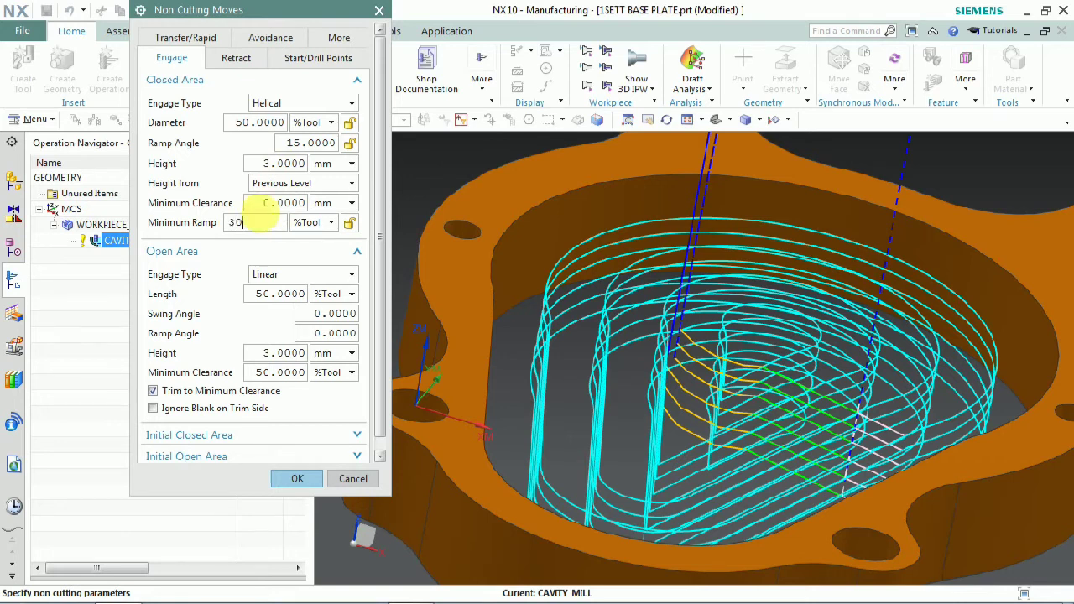
pyautogui.click(292, 480)
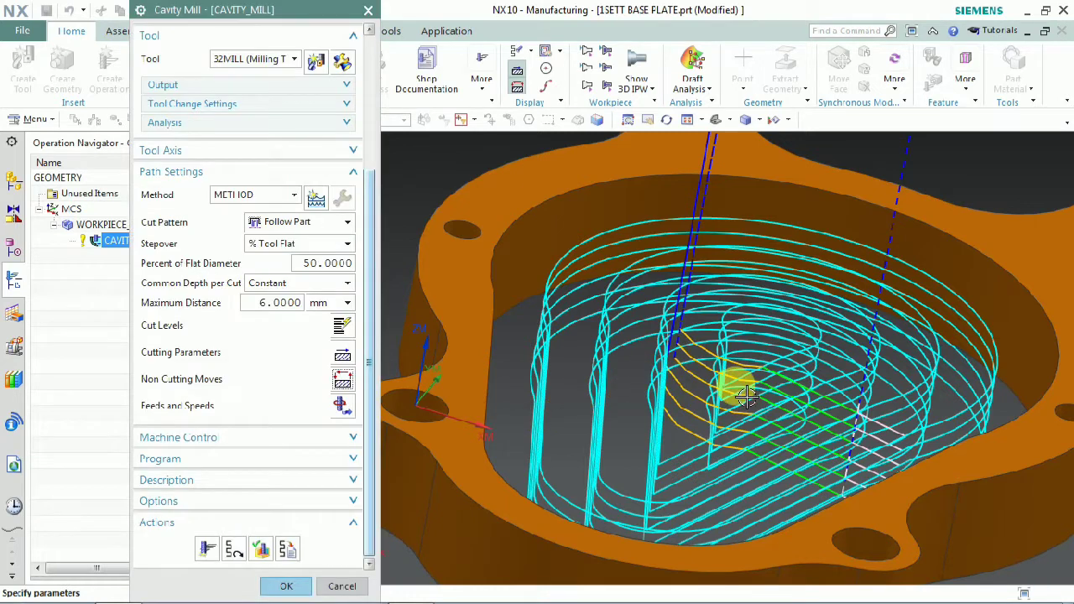
# - Review the open- and closed-area engage settings, setting helical ramp angle 5
pyautogui.scroll(-3, 731, 384)
pyautogui.scroll(4, 730, 383)
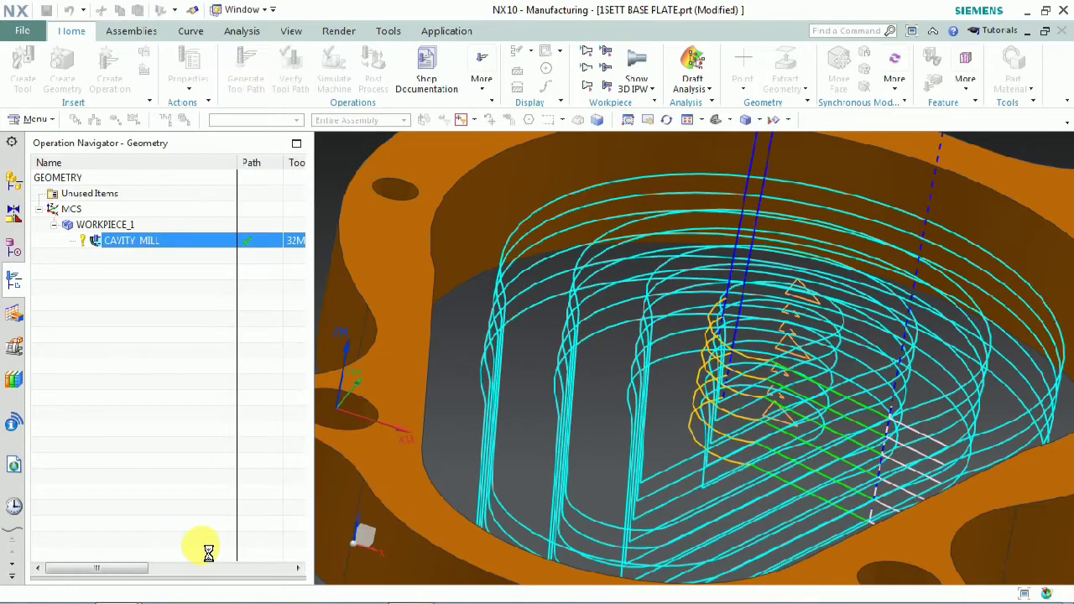
pyautogui.moveTo(688, 347); pyautogui.dragTo(671, 379, button='middle')
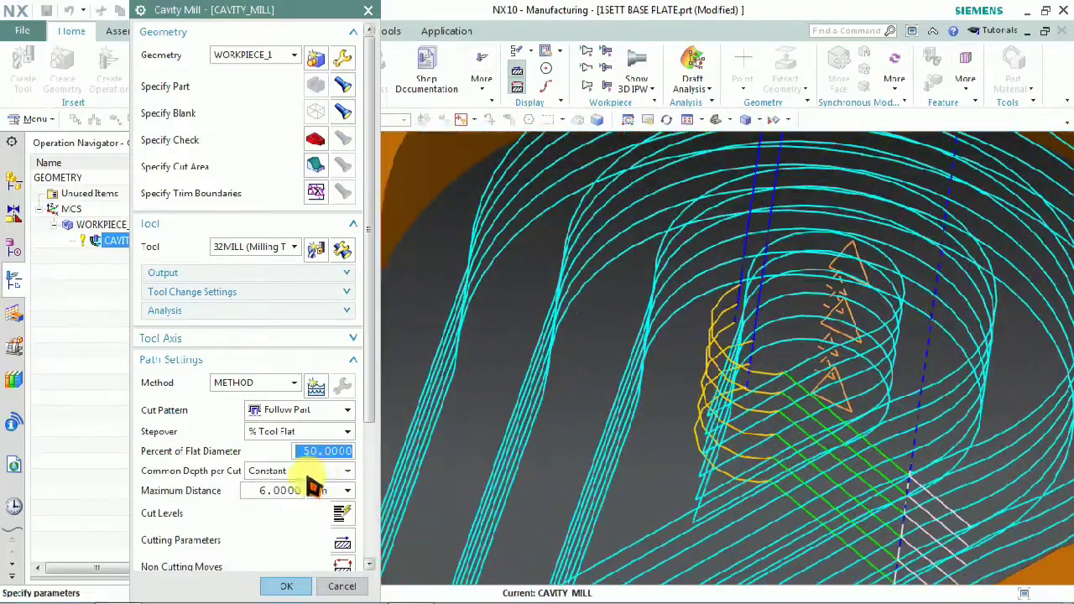
pyautogui.scroll(-5, 311, 474)
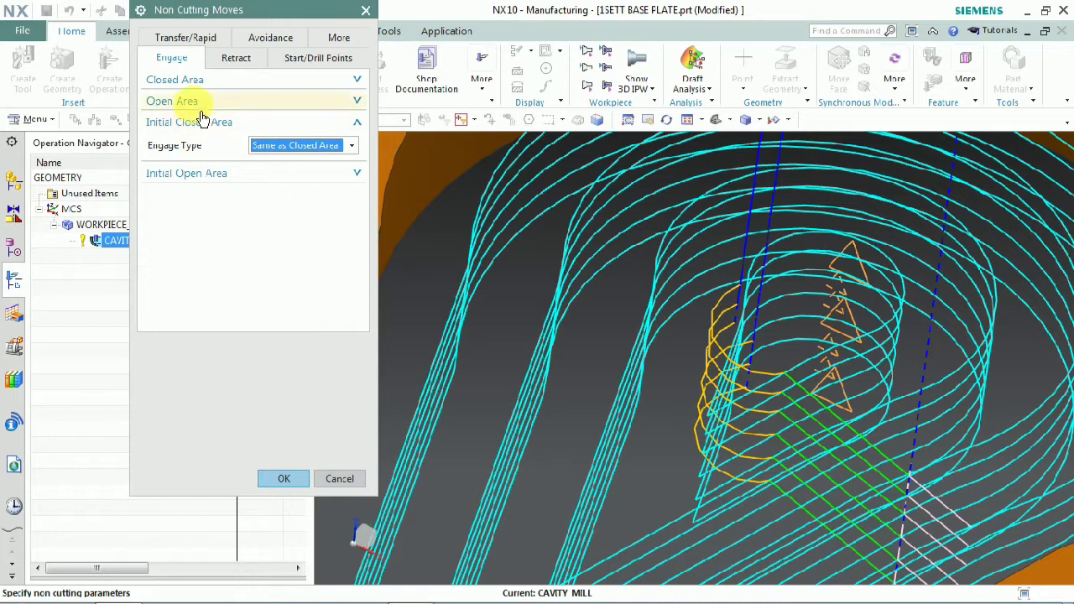
pyautogui.click(178, 101)
pyautogui.click(186, 79)
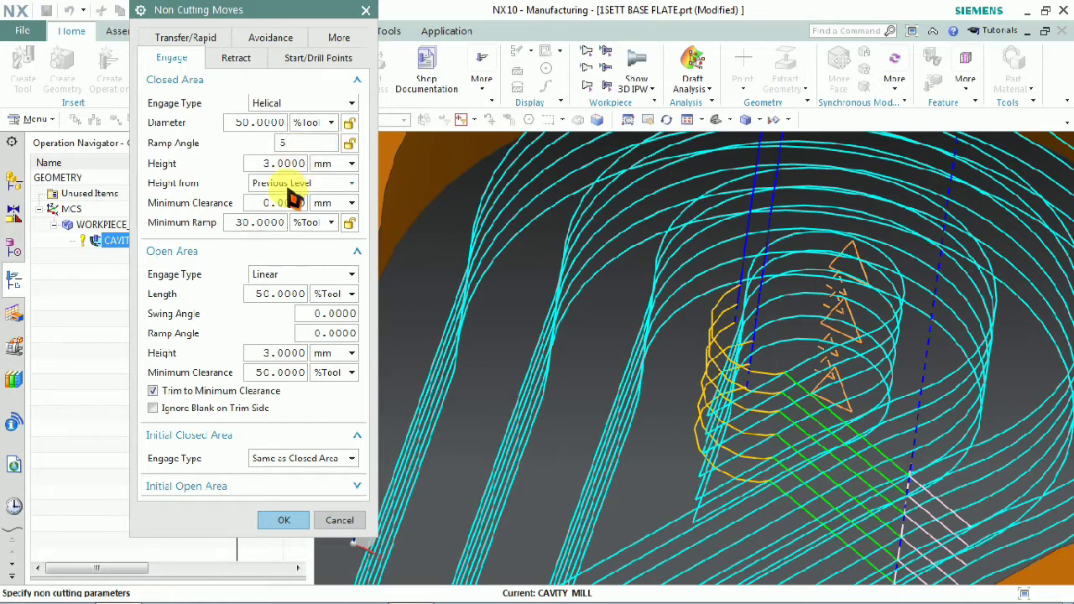
pyautogui.click(286, 520)
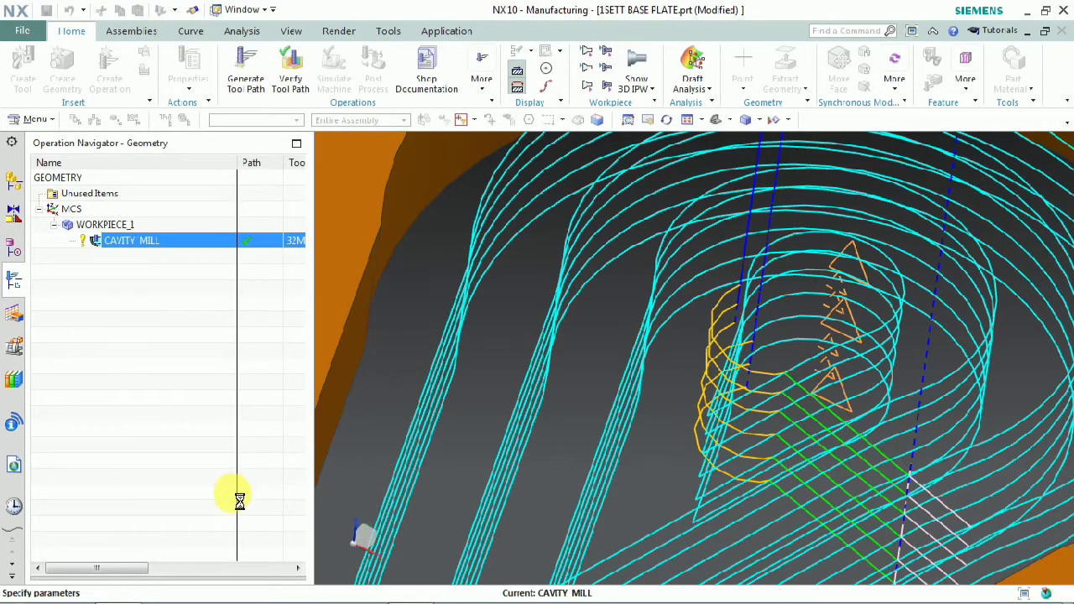
# - Regenerate the CAVITY_MILL toolpath, inspect it, and start its verification
pyautogui.scroll(-2, 231, 520)
pyautogui.click(208, 548)
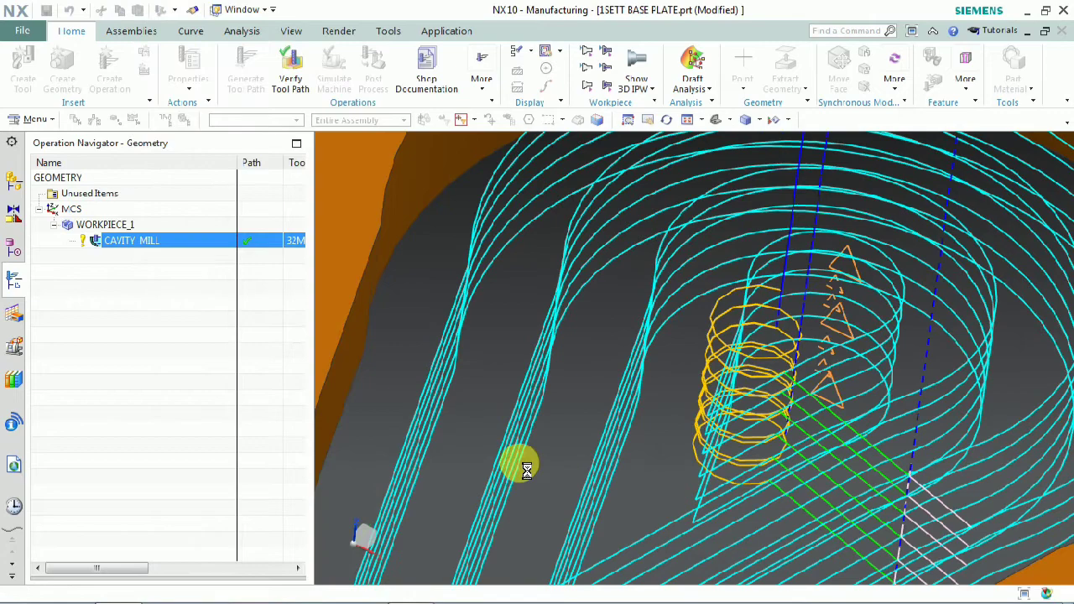
pyautogui.moveTo(747, 349)
pyautogui.mouseDown(button='middle')
pyautogui.moveTo(739, 340)
pyautogui.moveTo(761, 342)
pyautogui.mouseUp(button='middle')
pyautogui.scroll(3, 761, 342)
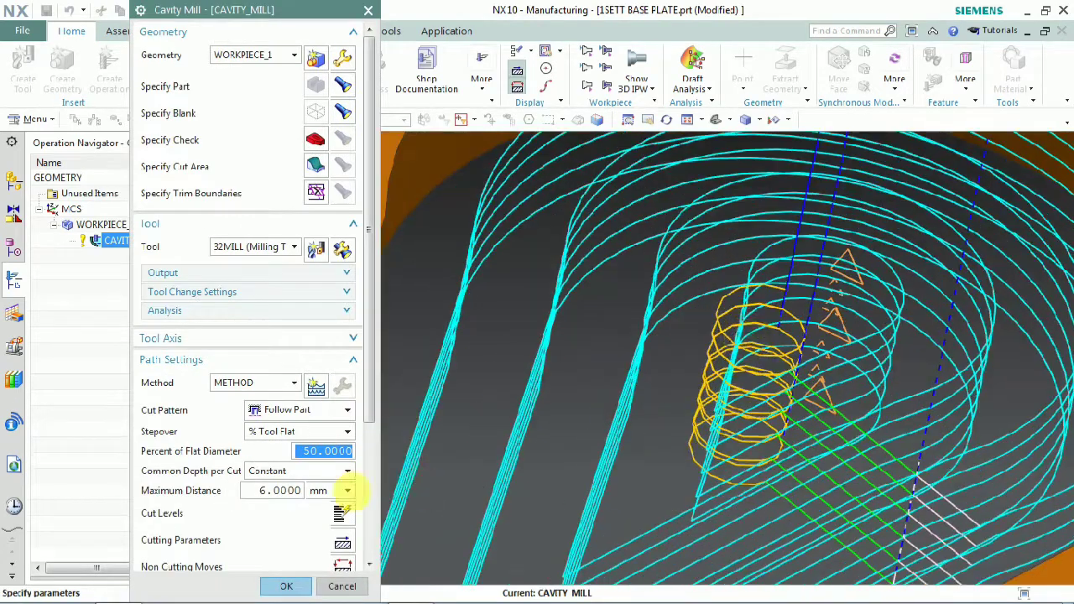
pyautogui.scroll(-3, 285, 537)
pyautogui.click(262, 548)
# - Step the 3D Dynamic simulation through the helical entry, then play and stop
pyautogui.scroll(-5, 647, 377)
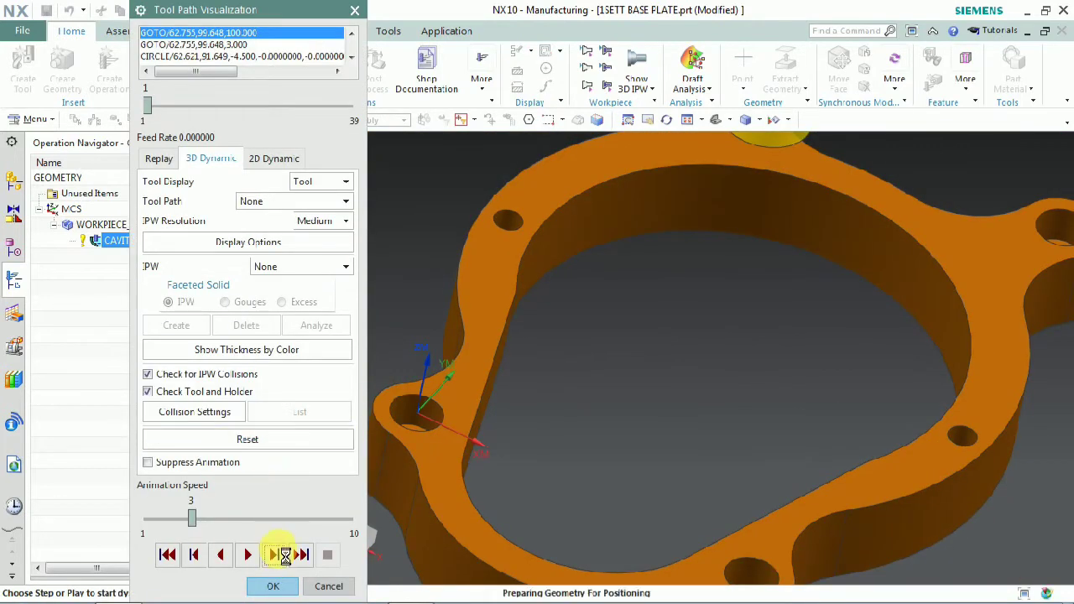
pyautogui.click(277, 555)
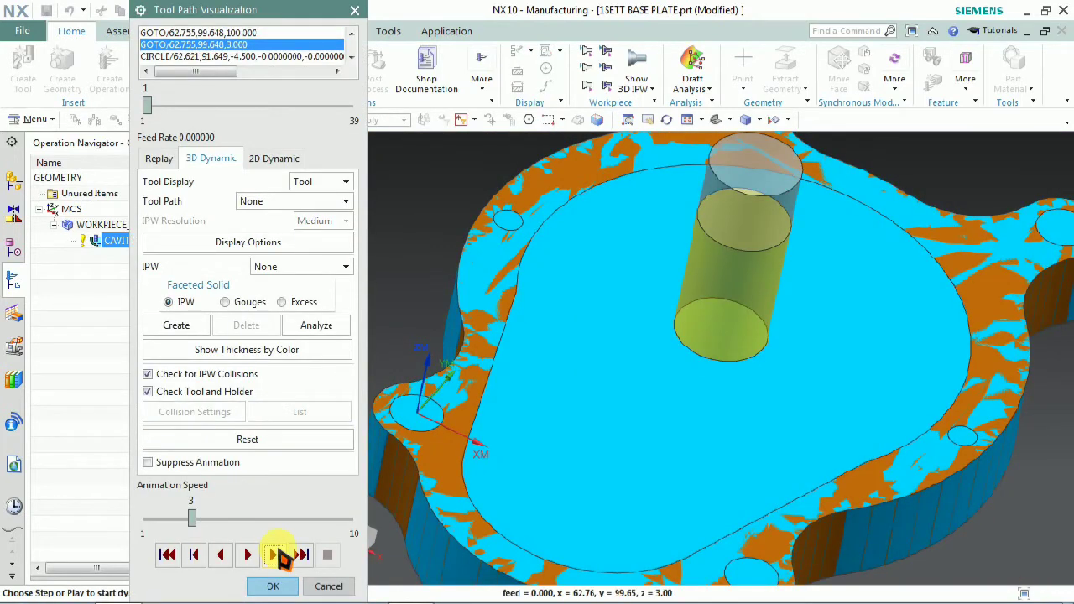
pyautogui.click(278, 554)
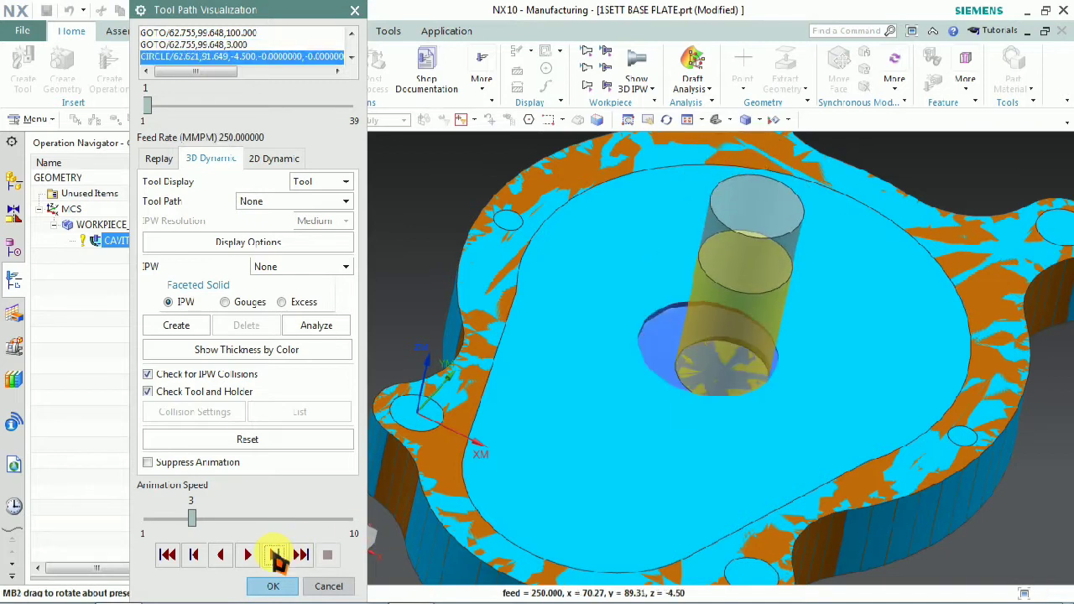
pyautogui.click(276, 554)
pyautogui.click(277, 554)
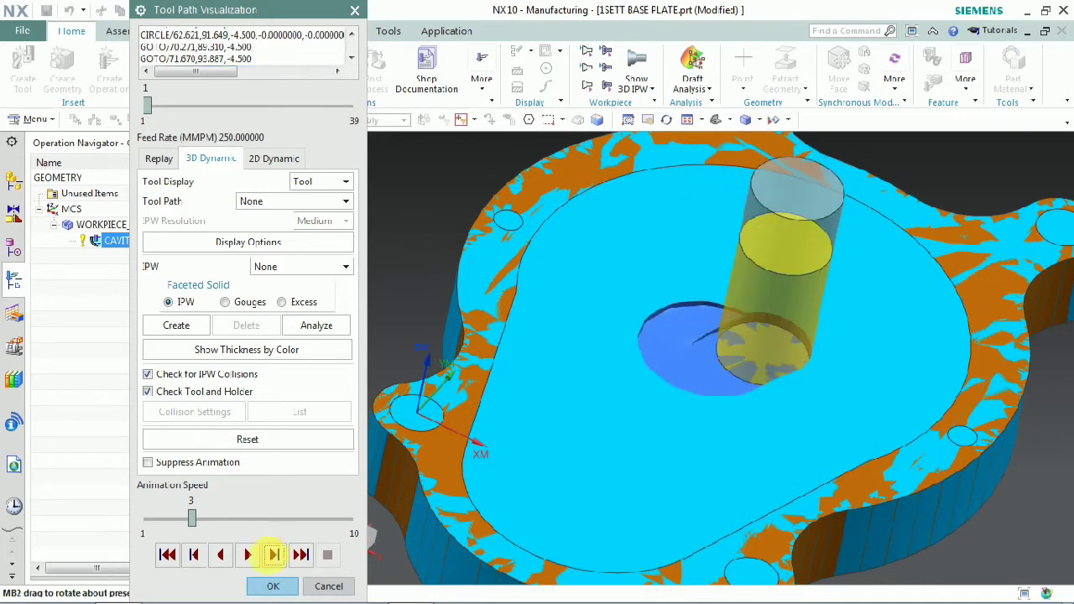
pyautogui.click(248, 555)
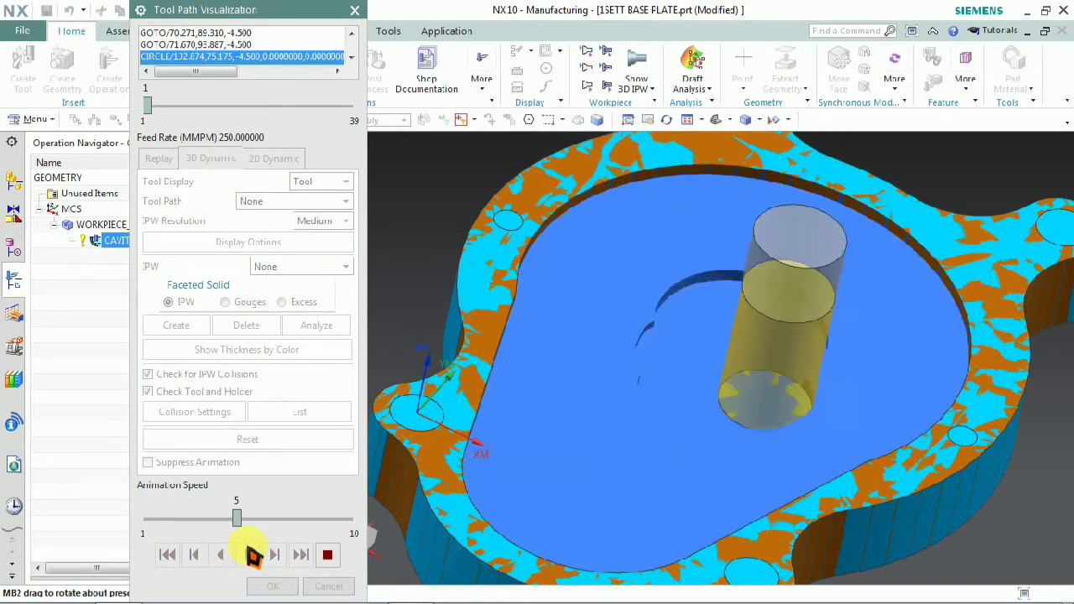
pyautogui.click(327, 560)
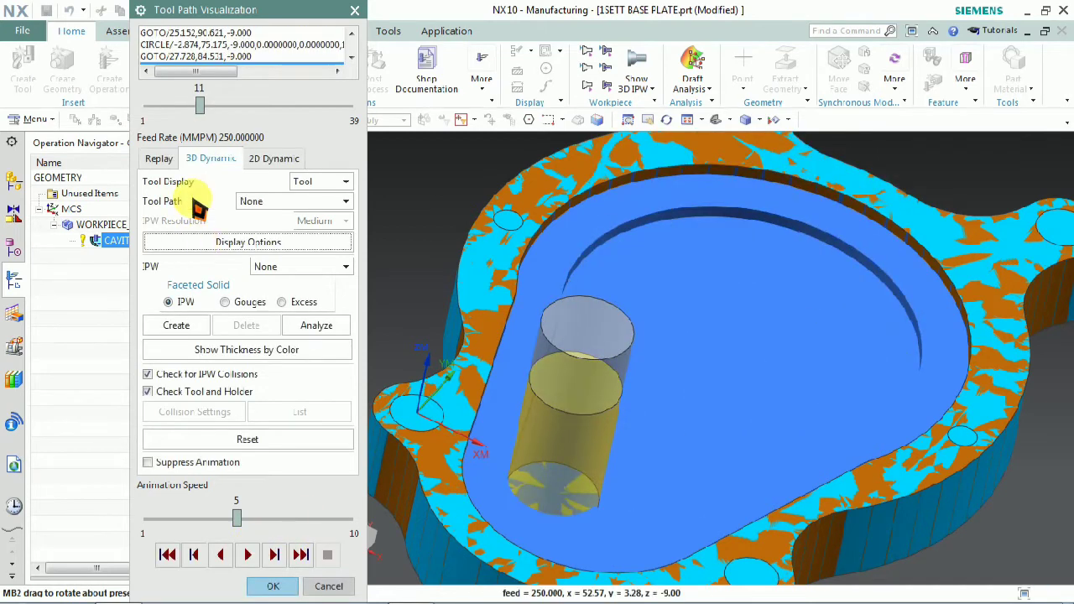
# - Reset to the uncut part, step the cut again, and close verification
pyautogui.click(158, 158)
pyautogui.click(211, 158)
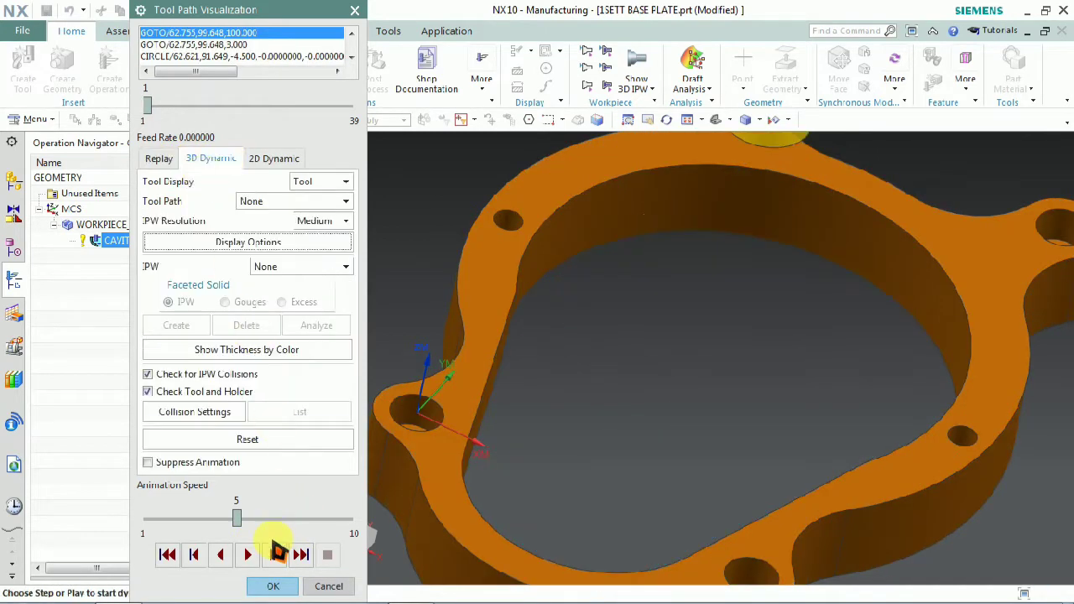
pyautogui.click(277, 554)
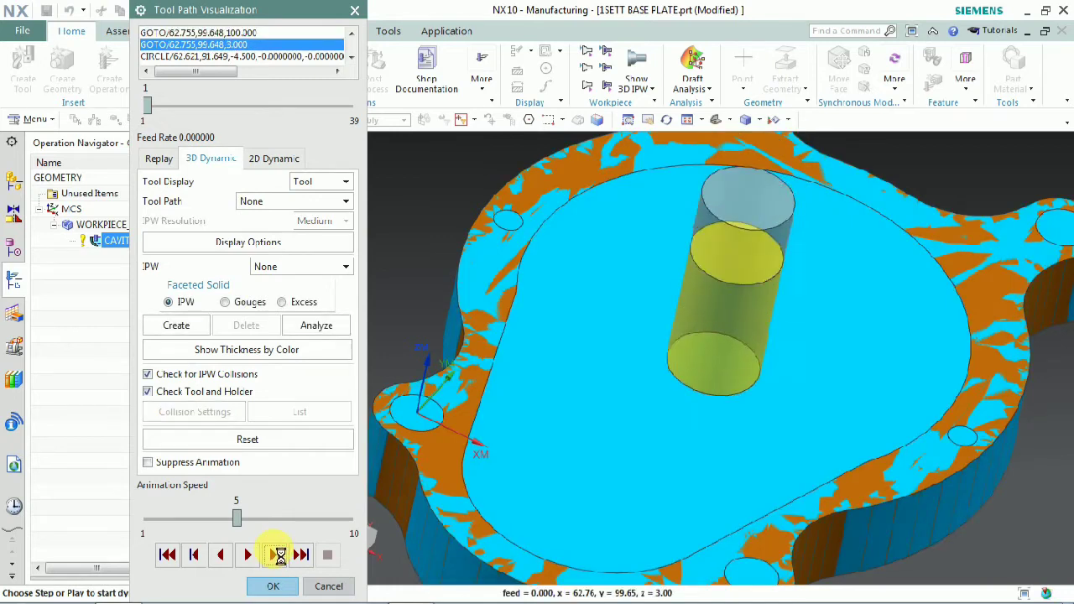
pyautogui.click(275, 554)
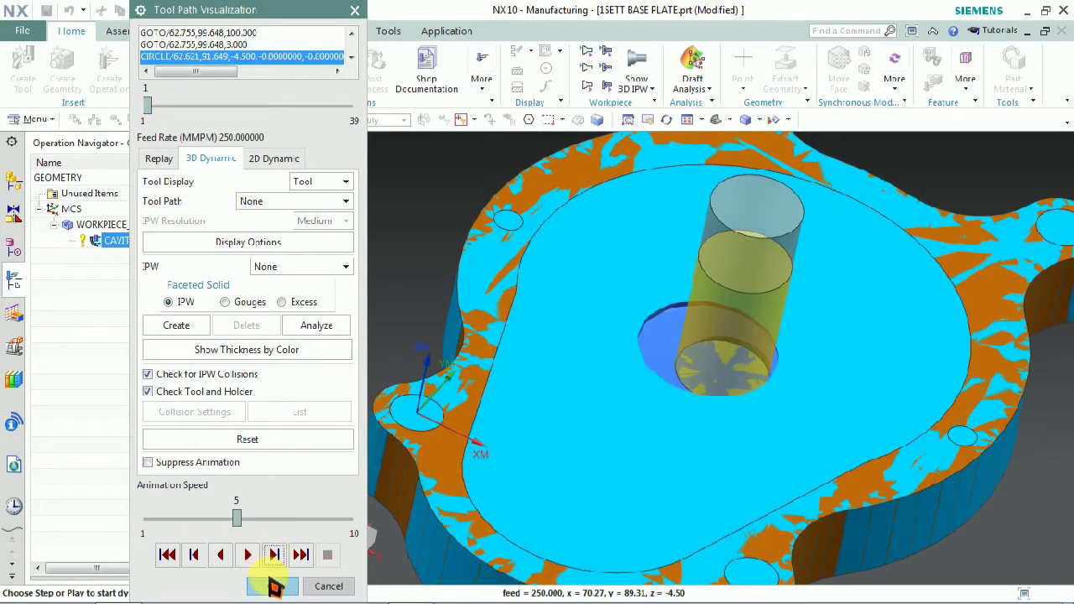
pyautogui.click(270, 585)
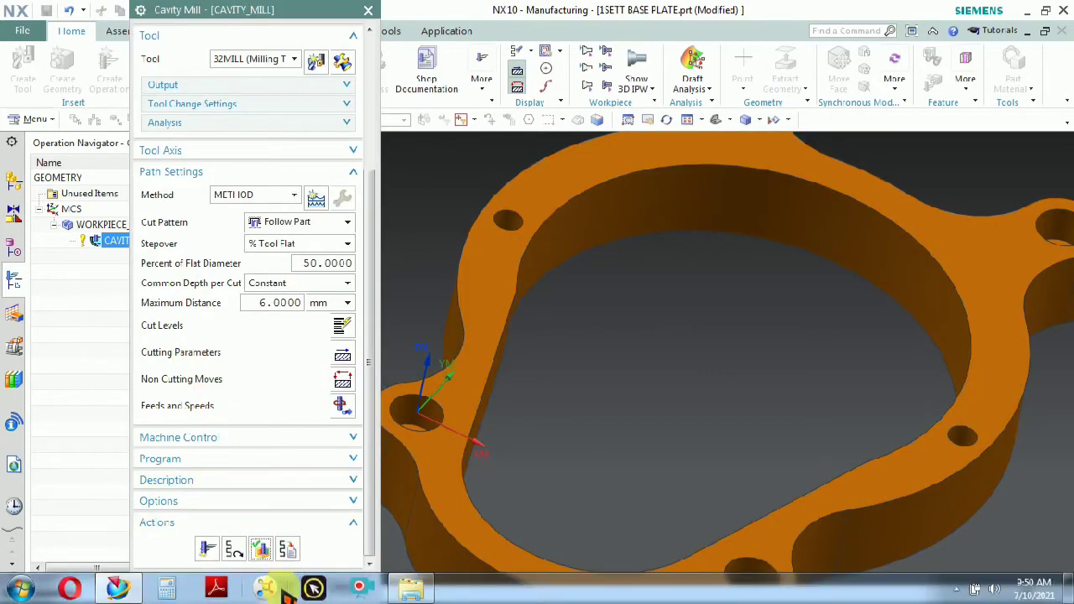
# - Accept CAVITY_MILL and inspect its toolpath over the whole plate
pyautogui.click(286, 586)
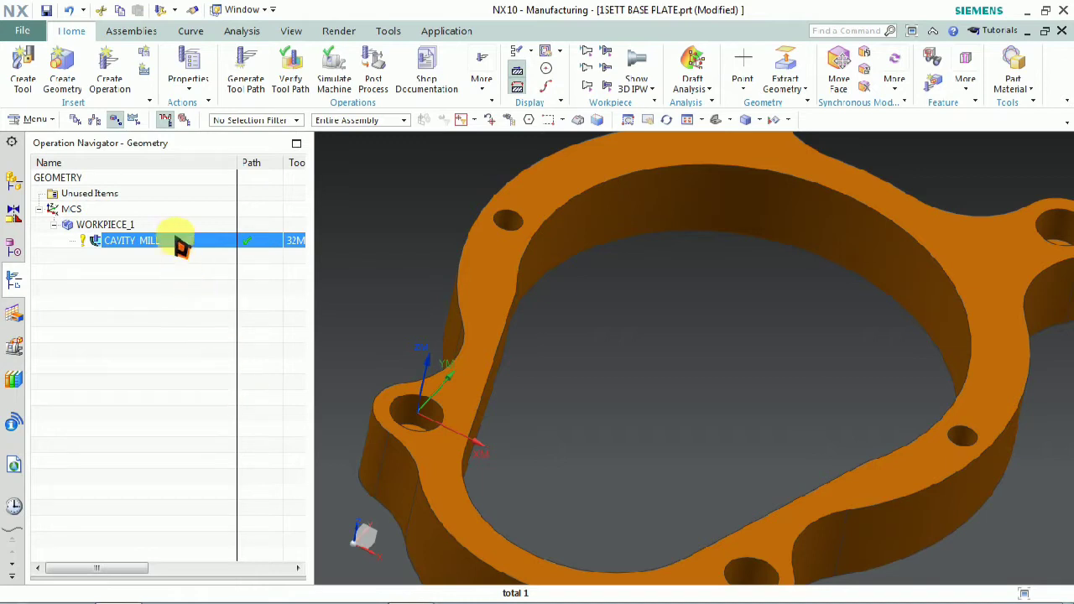
pyautogui.moveTo(448, 240); pyautogui.dragTo(649, 346, button='middle')
pyautogui.click(105, 224)
pyautogui.click(134, 240)
pyautogui.scroll(5, 546, 327)
pyautogui.scroll(-2, 649, 344)
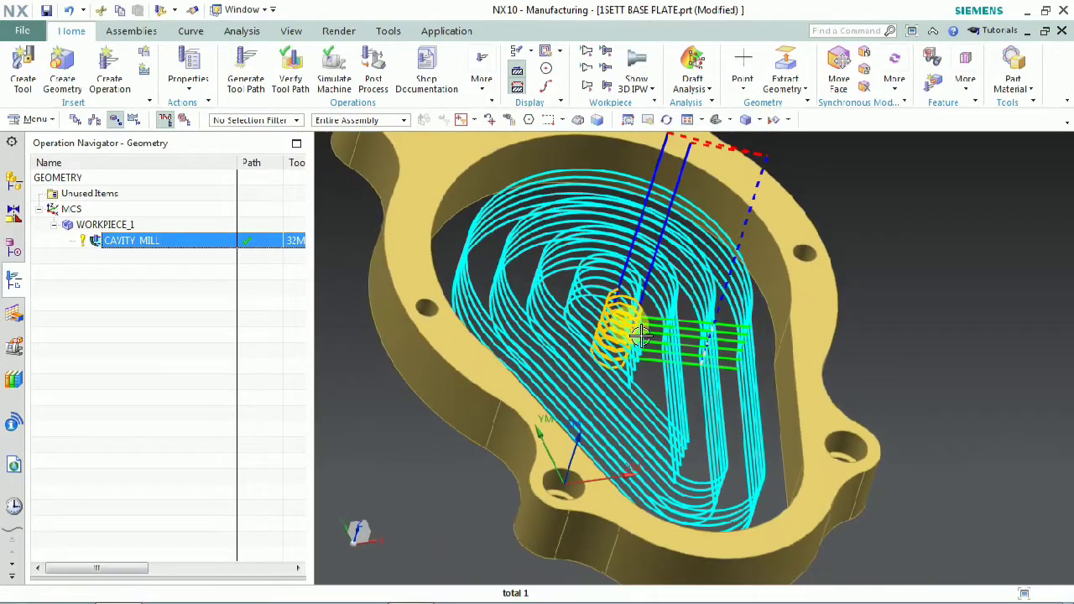
pyautogui.scroll(4, 649, 340)
pyautogui.scroll(-3, 649, 339)
pyautogui.moveTo(735, 359); pyautogui.dragTo(702, 372, button='middle')
pyautogui.scroll(3, 722, 344)
pyautogui.scroll(-2, 714, 345)
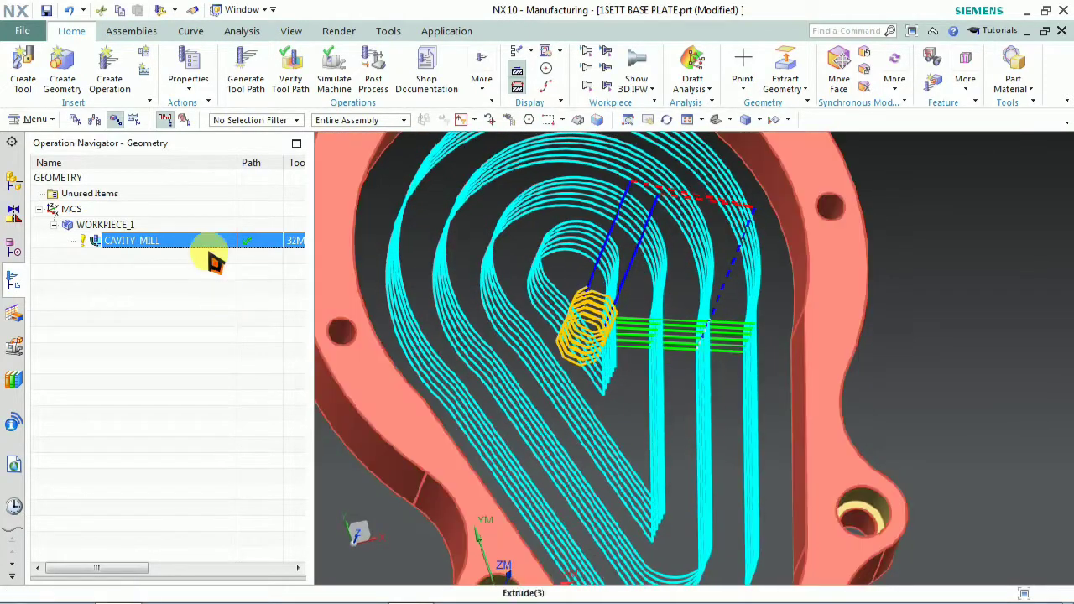
# - Launch Tool Path Verify for CAVITY_MILL again
pyautogui.rightClick(205, 248)
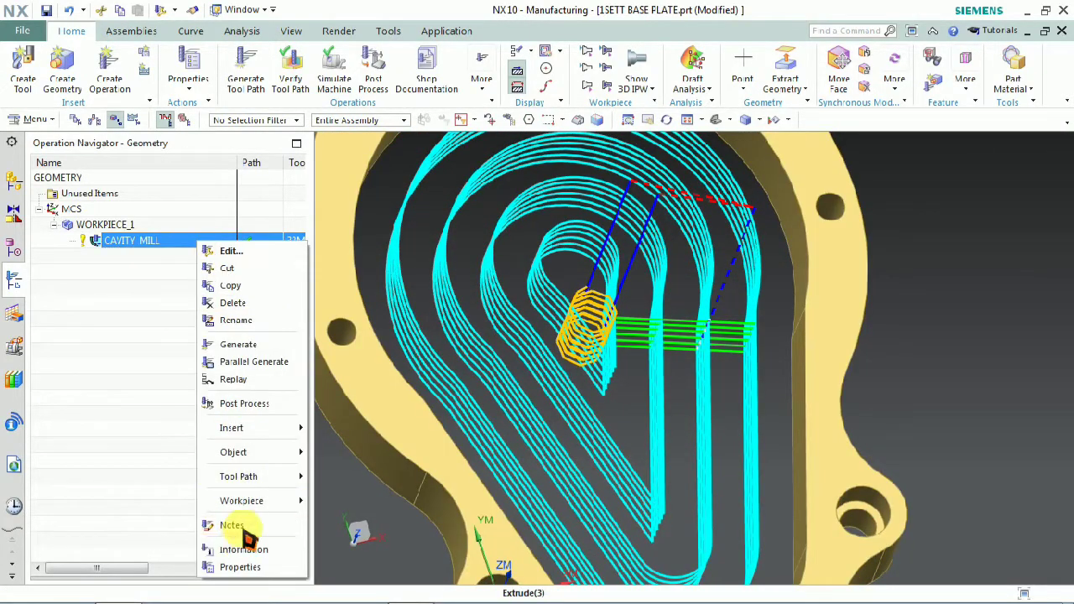
pyautogui.moveTo(243, 480)
pyautogui.click(344, 499)
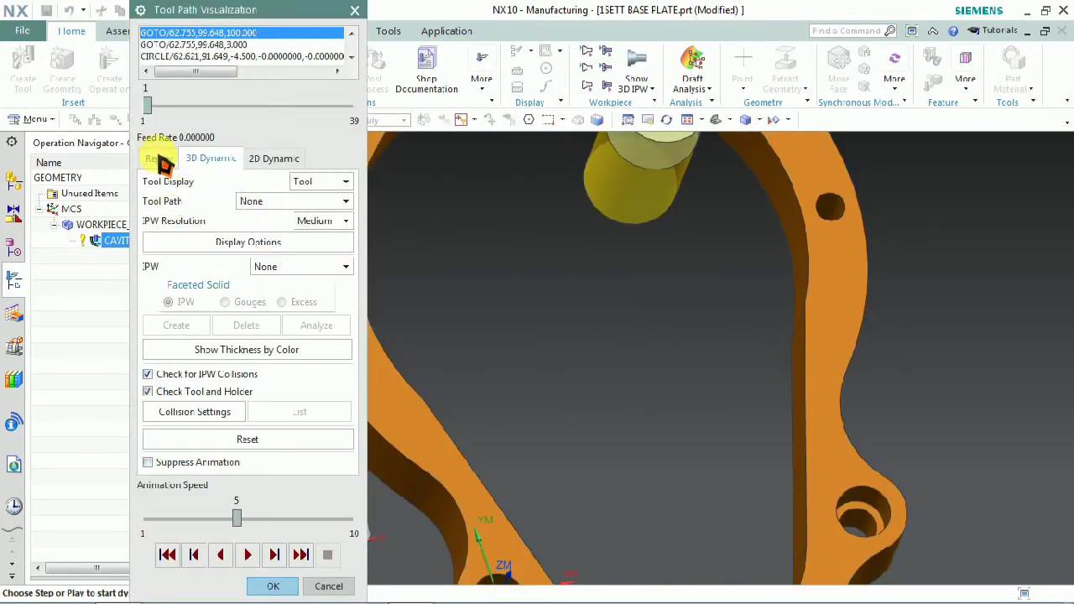
# - Play the CAVITY_MILL toolpath replay at animation speed 2, then stop it
pyautogui.click(161, 159)
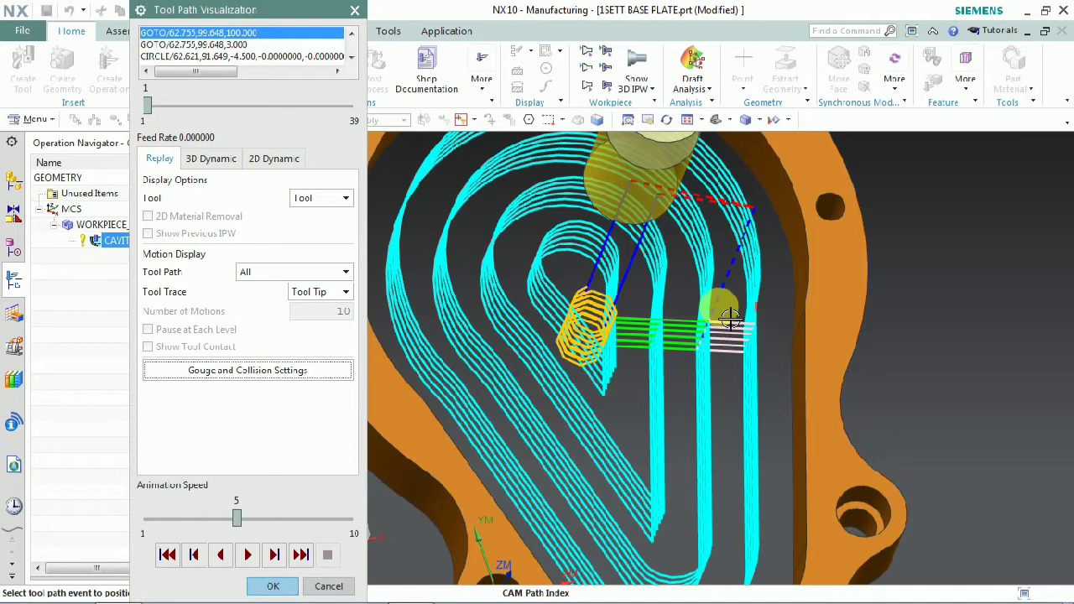
pyautogui.click(247, 556)
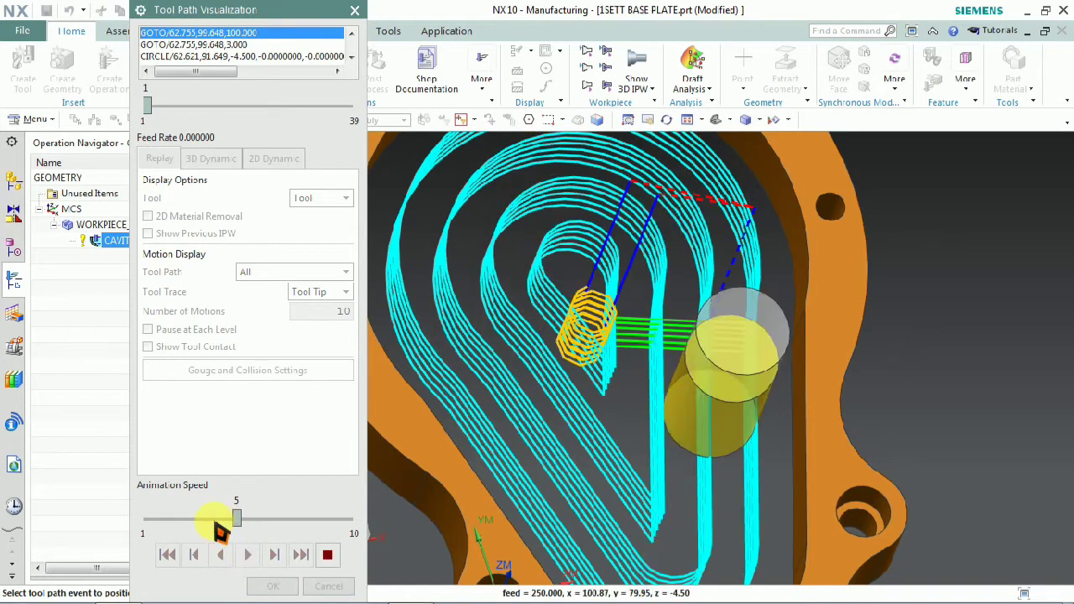
pyautogui.moveTo(236, 518); pyautogui.dragTo(164, 524)
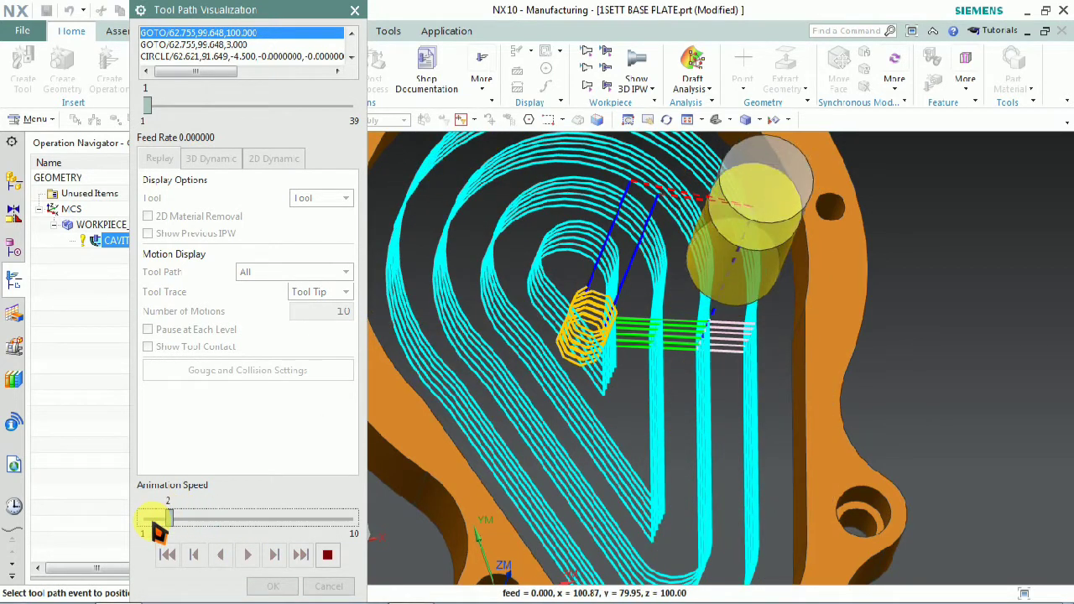
pyautogui.click(329, 556)
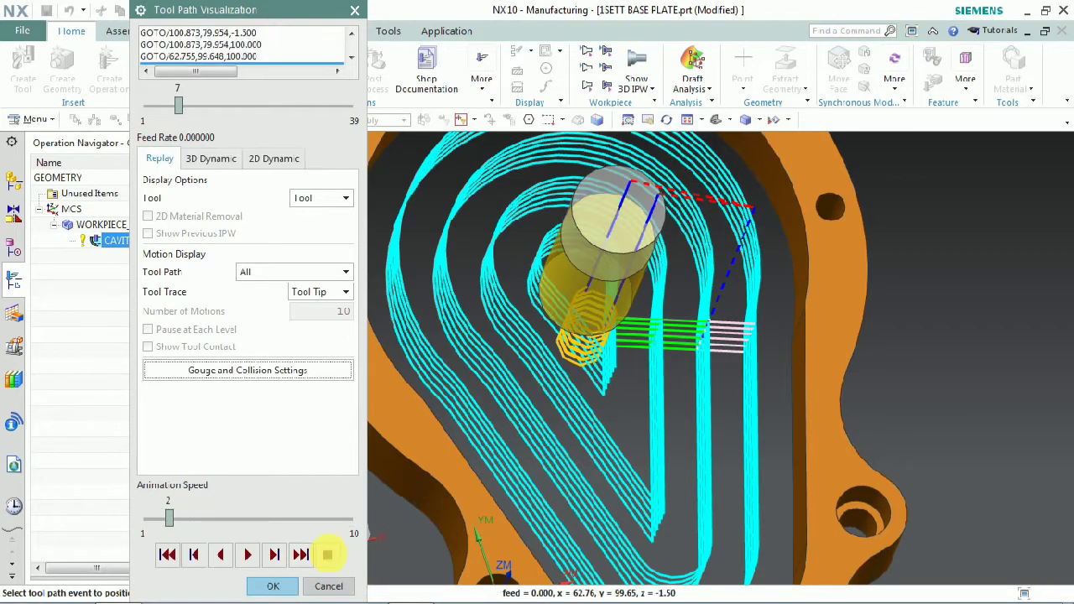
# - Step the tool back five moves and forward two, then close the verification
pyautogui.click(195, 555)
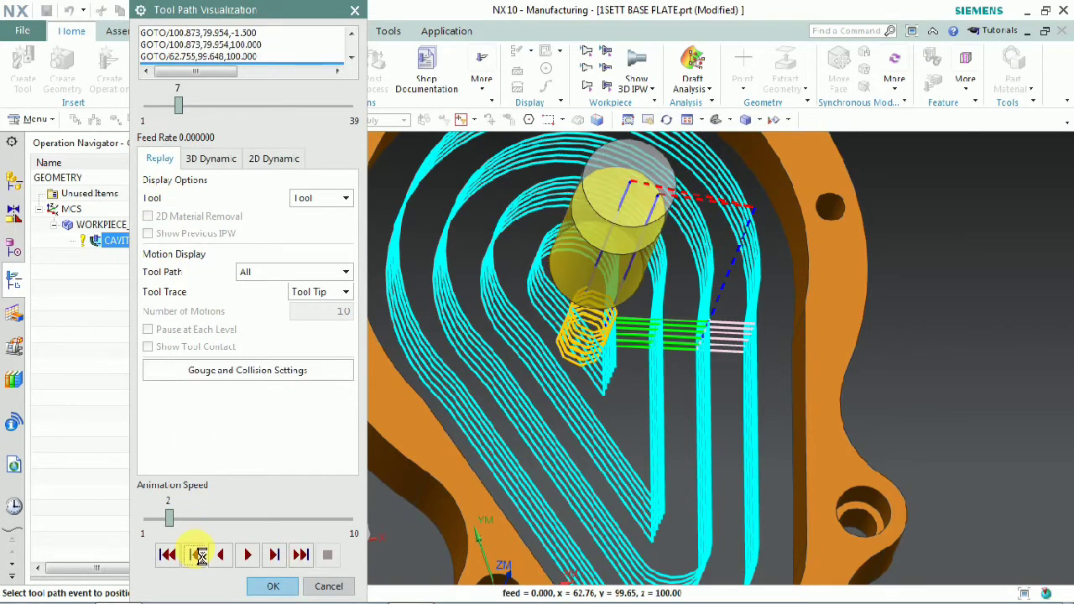
pyautogui.click(198, 555)
pyautogui.click(199, 554)
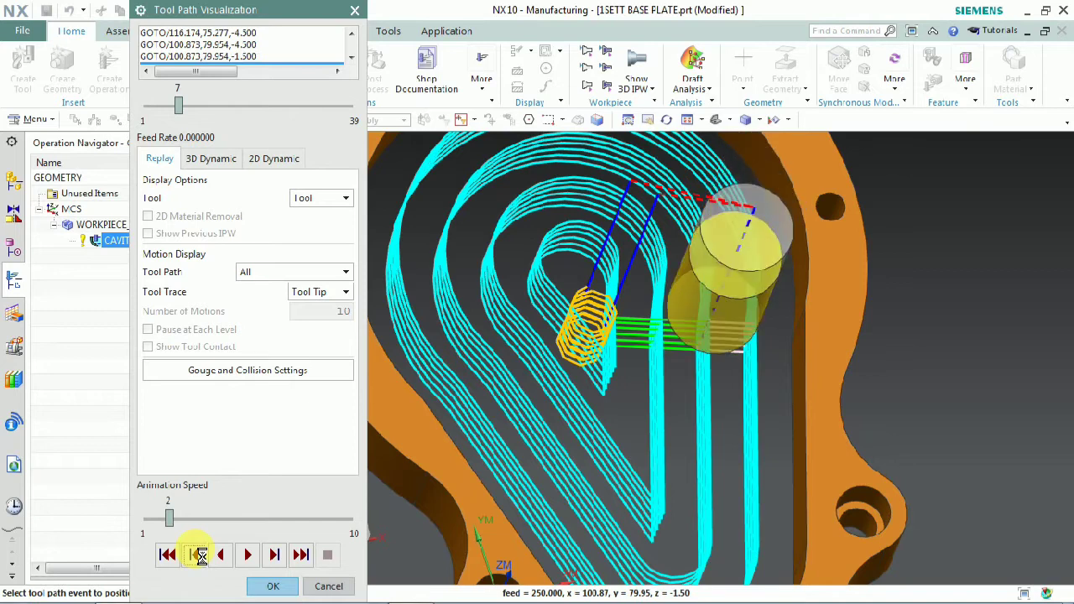
pyautogui.click(199, 555)
pyautogui.click(218, 554)
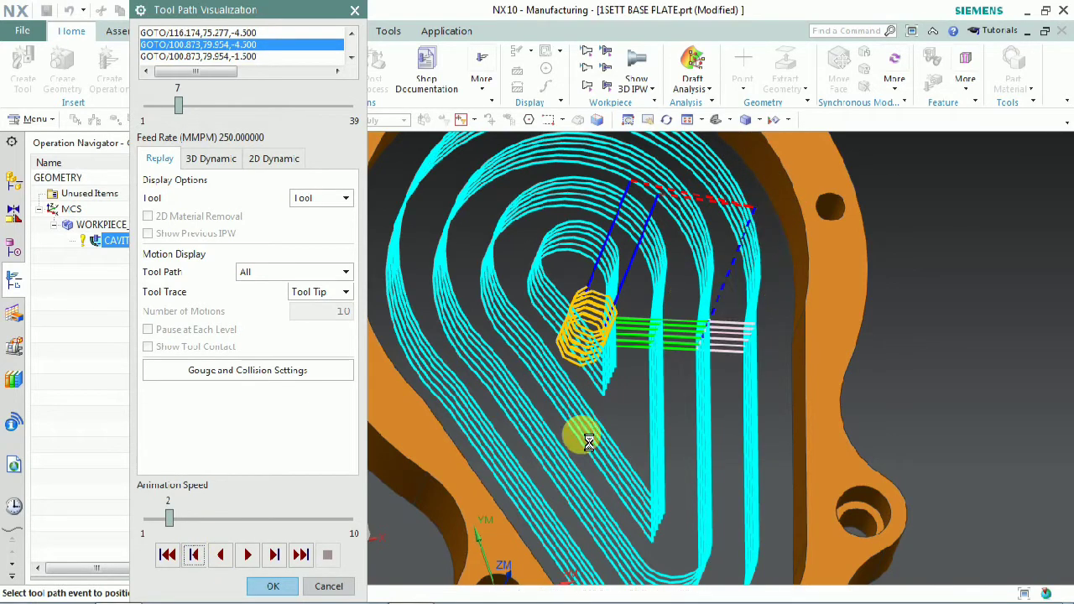
pyautogui.scroll(8, 764, 409)
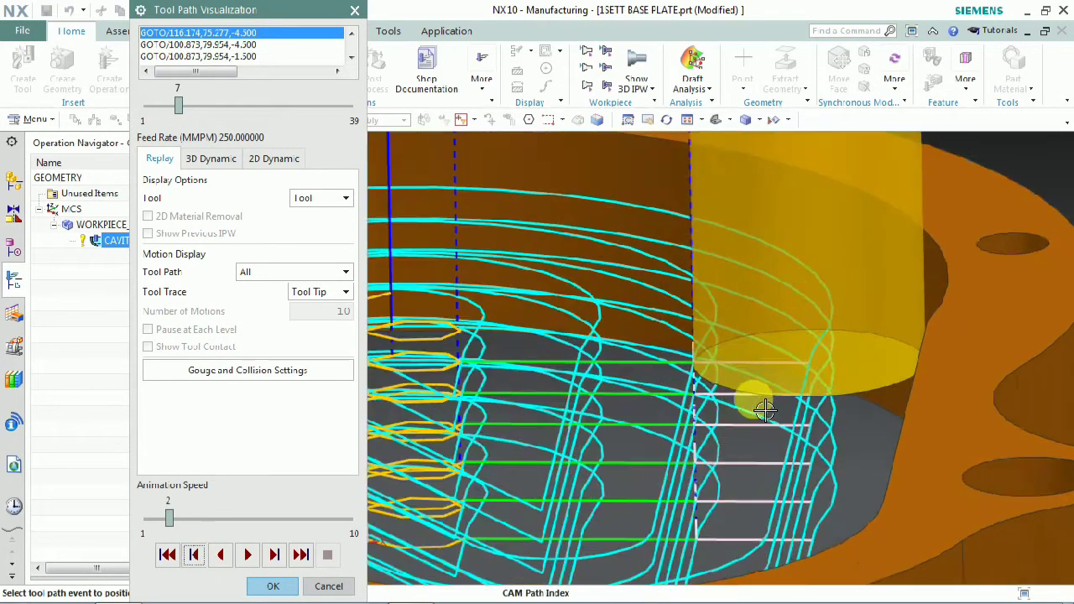
pyautogui.click(275, 555)
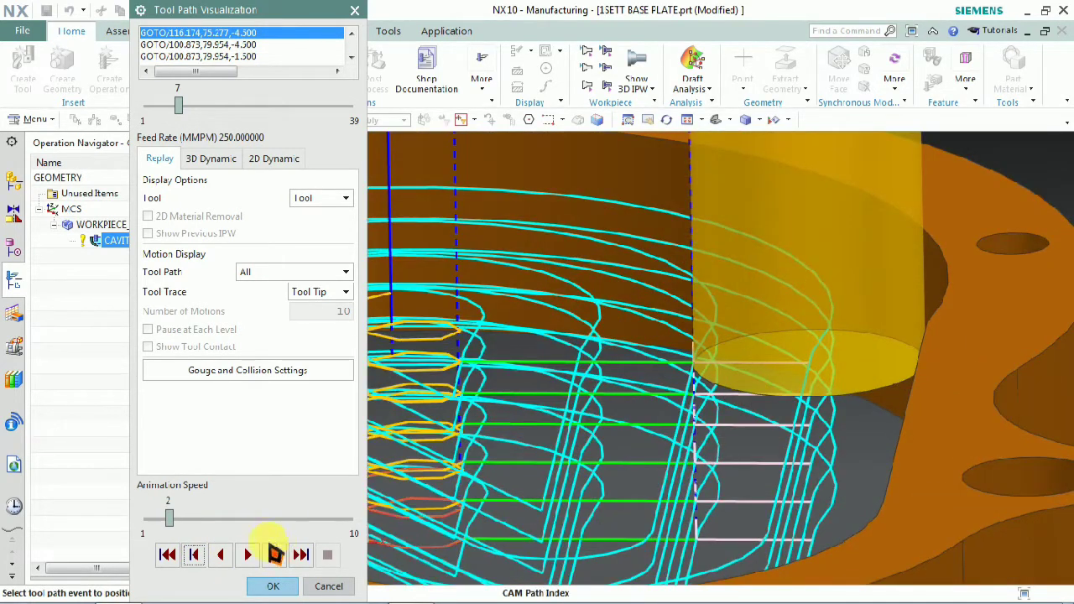
pyautogui.click(274, 554)
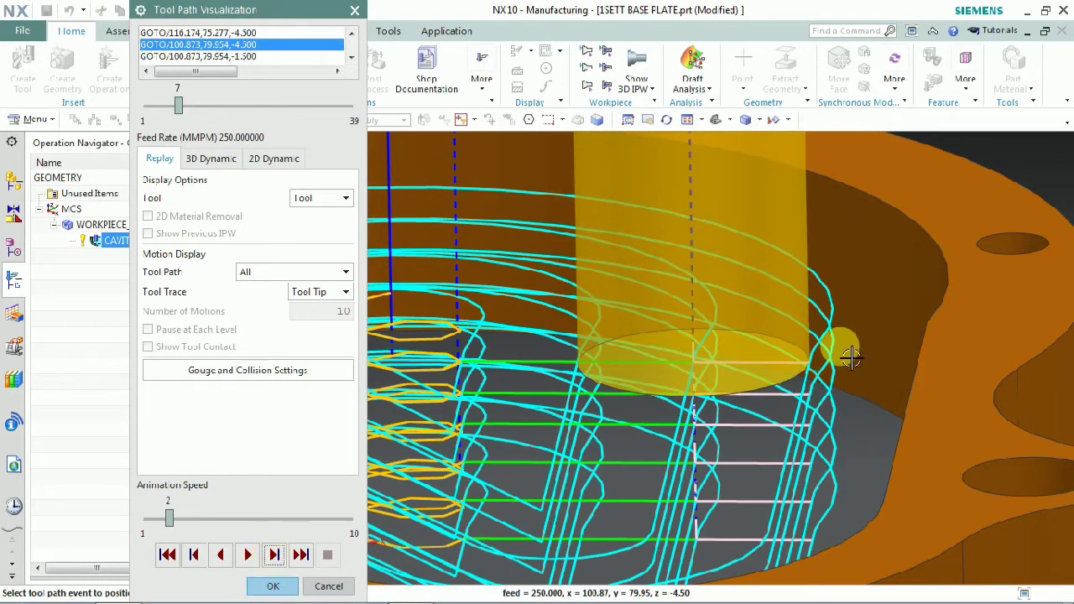
pyautogui.scroll(3, 850, 356)
pyautogui.scroll(-8, 839, 378)
pyautogui.moveTo(839, 378); pyautogui.dragTo(810, 378, button='middle')
pyautogui.click(282, 585)
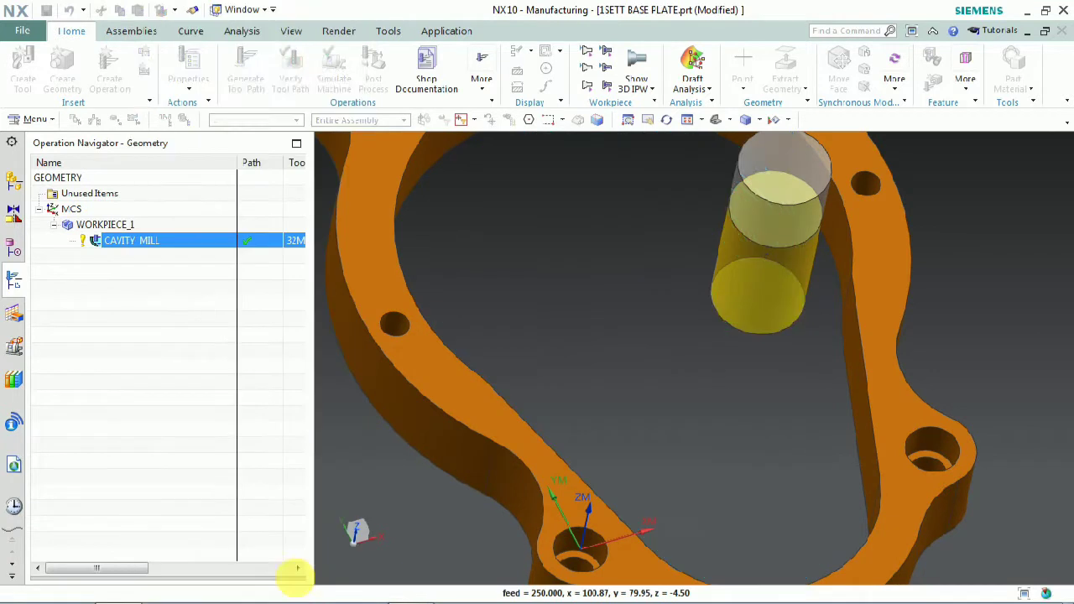
# - Reopen the CAVITY_MILL operation for editing
pyautogui.rightClick(166, 246)
pyautogui.click(193, 254)
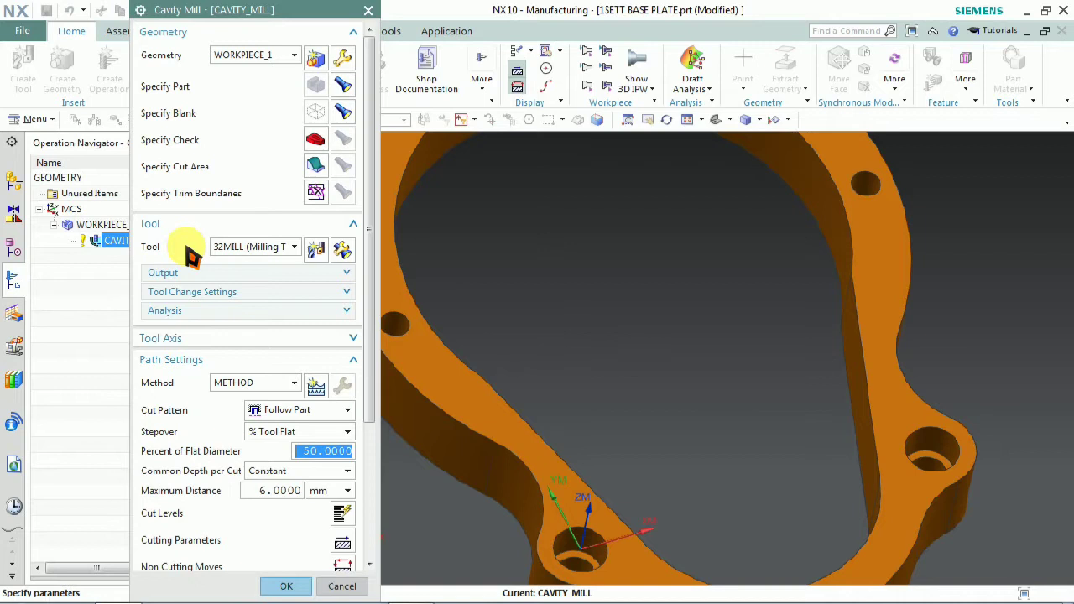
pyautogui.scroll(-3, 319, 427)
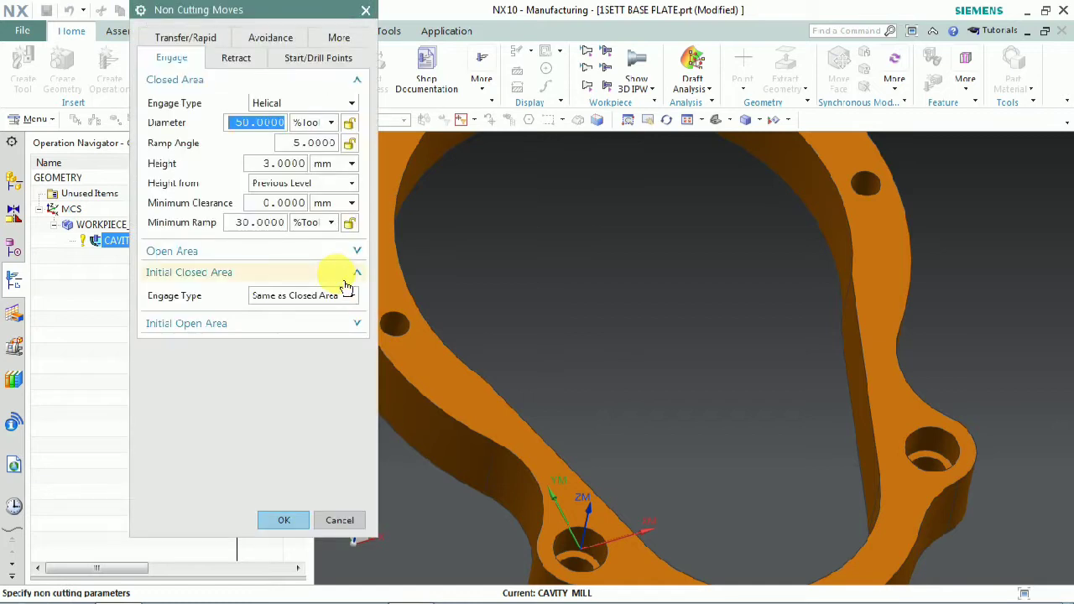
# - Set the retract type to Arc (90% tool radius, 90° angle) and accept the non-cutting moves
pyautogui.click(236, 58)
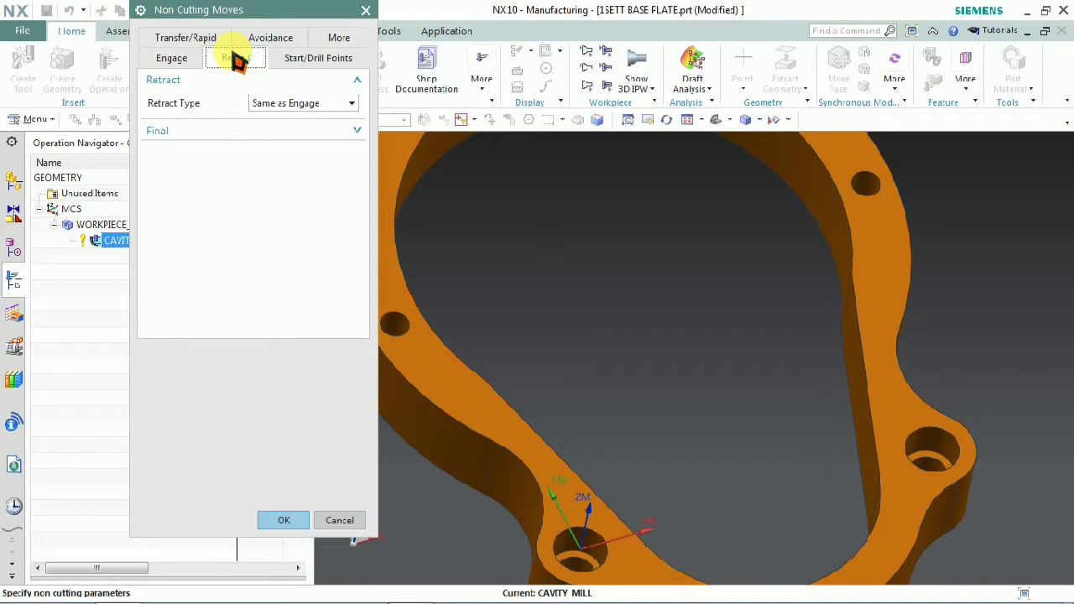
pyautogui.click(263, 102)
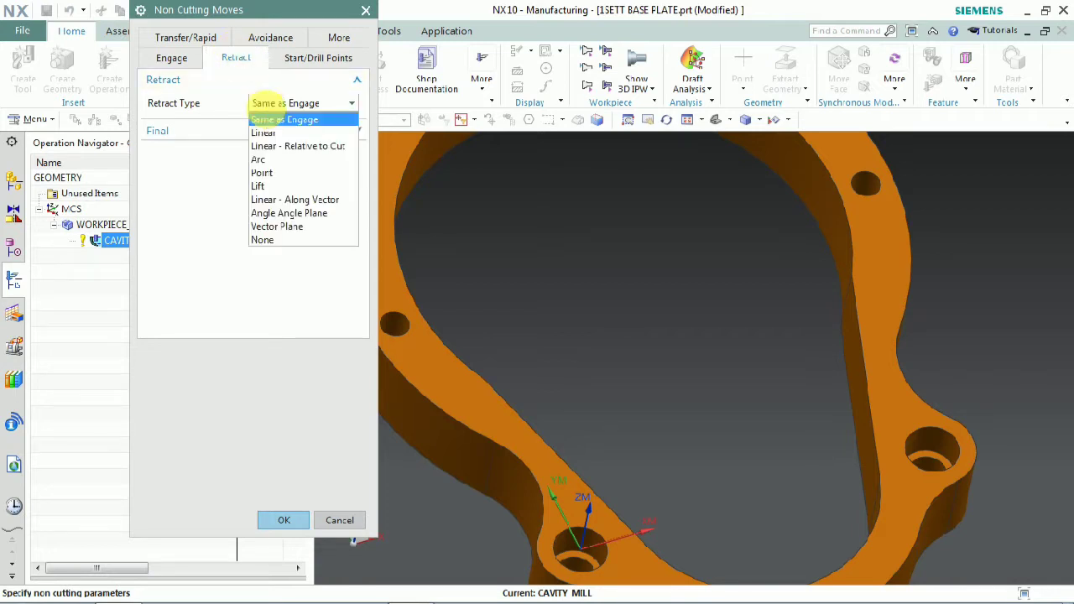
pyautogui.click(268, 160)
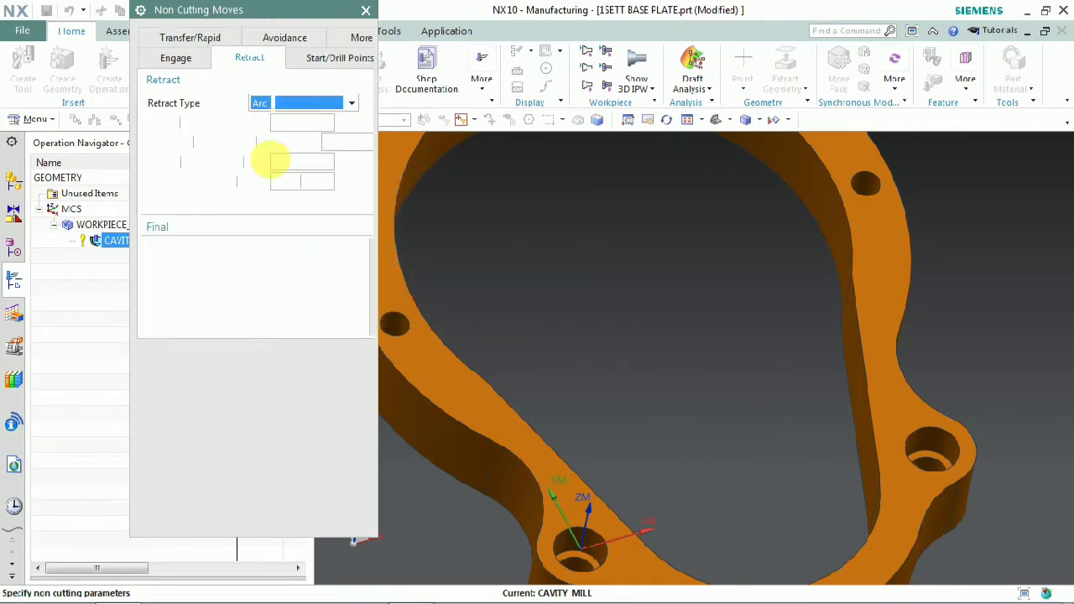
pyautogui.scroll(3, 647, 309)
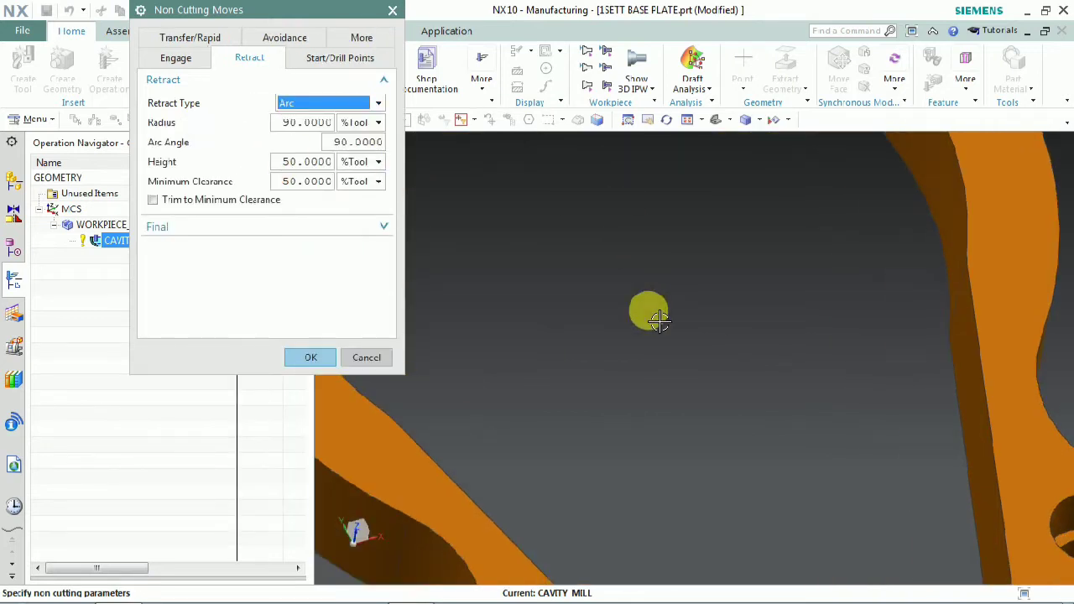
pyautogui.scroll(-6, 647, 309)
pyautogui.click(311, 357)
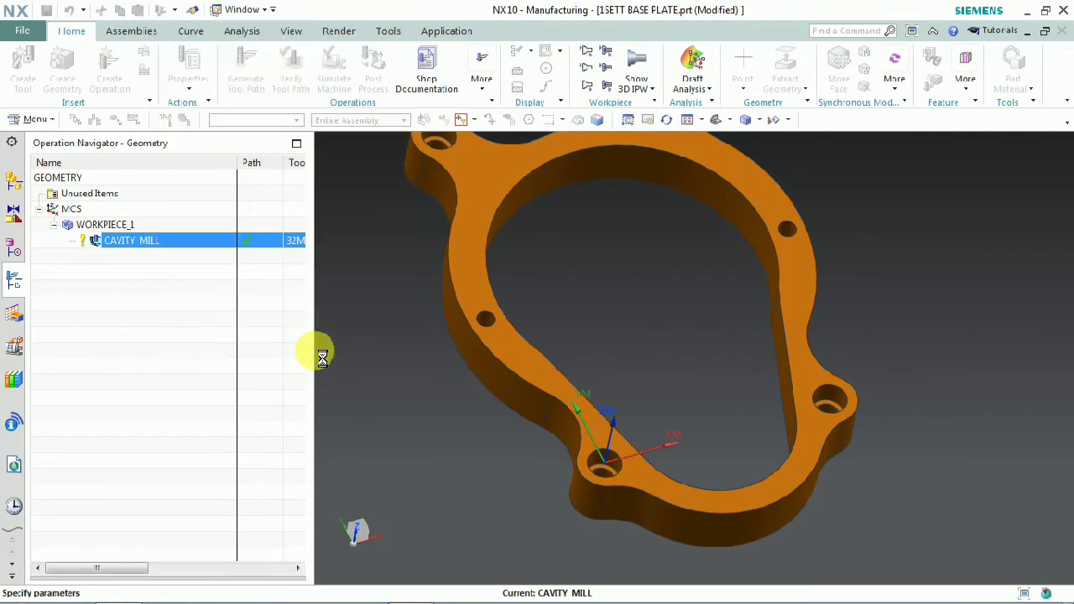
# - Zoom and orbit around the regenerated toolpath to inspect the curved arc-retract exits above the pocket
pyautogui.scroll(-1, 223, 472)
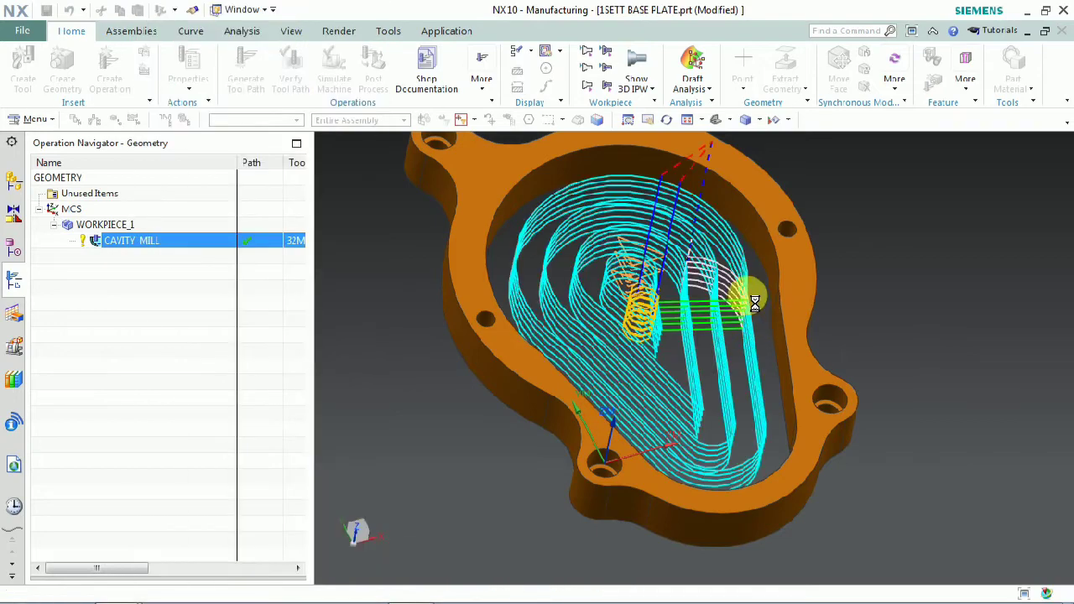
pyautogui.scroll(4, 747, 295)
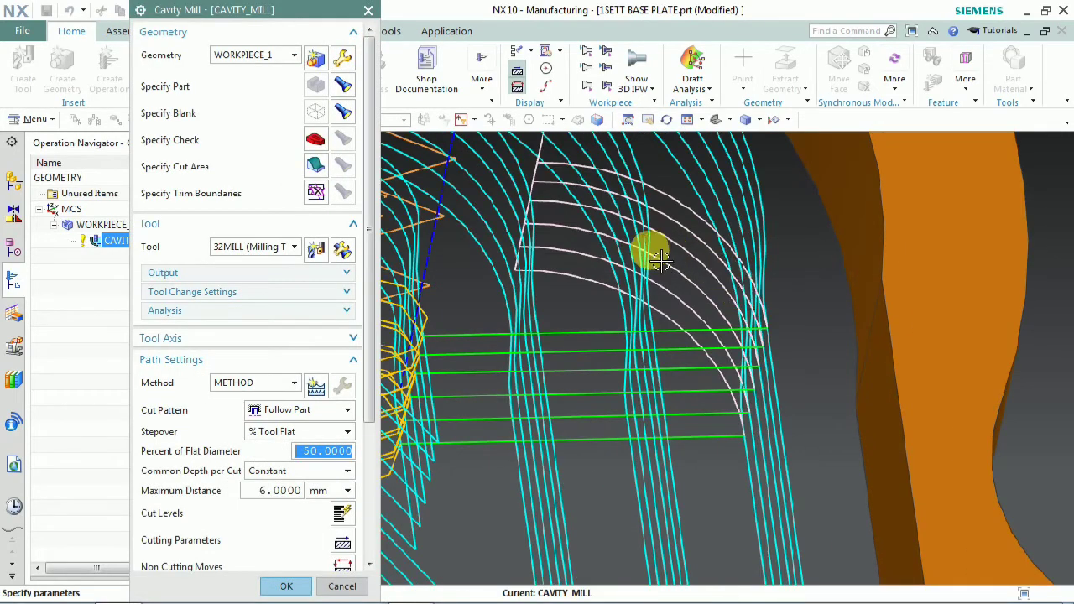
pyautogui.moveTo(767, 355); pyautogui.dragTo(851, 355, button='middle')
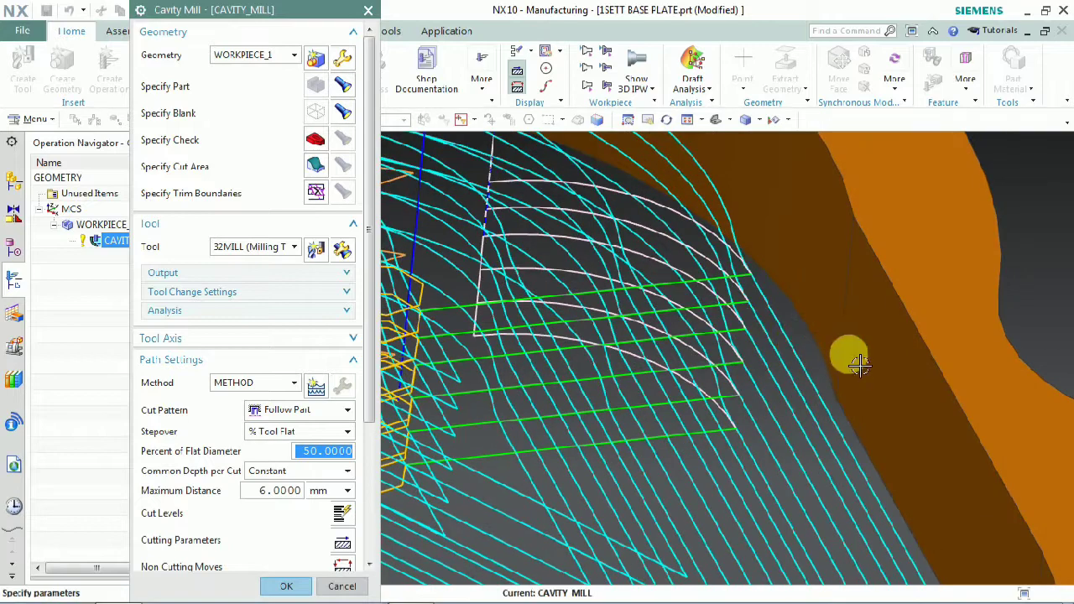
pyautogui.scroll(-5, 863, 369)
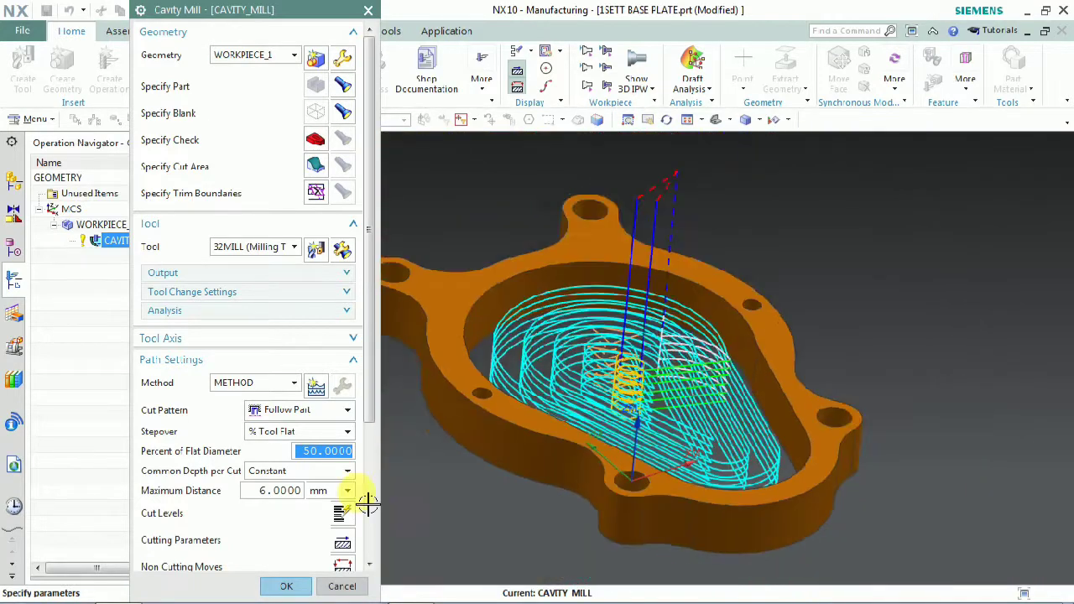
pyautogui.scroll(-3, 364, 504)
pyautogui.moveTo(588, 378); pyautogui.dragTo(554, 361, button='middle')
pyautogui.scroll(-3, 206, 523)
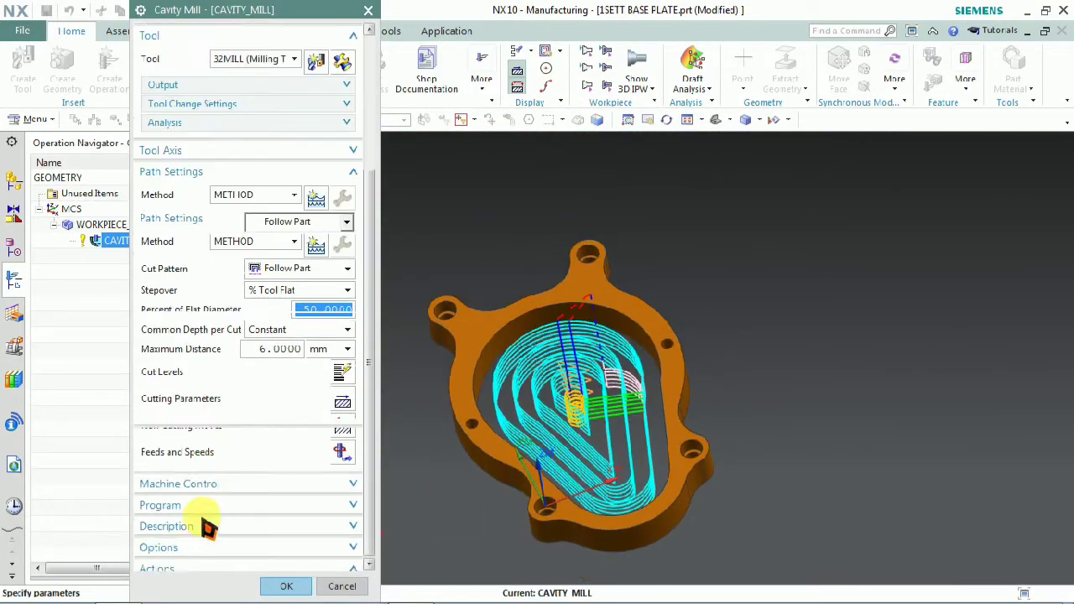
# - Replay the tool path step by step through the circular entry move and following motions
pyautogui.click(261, 550)
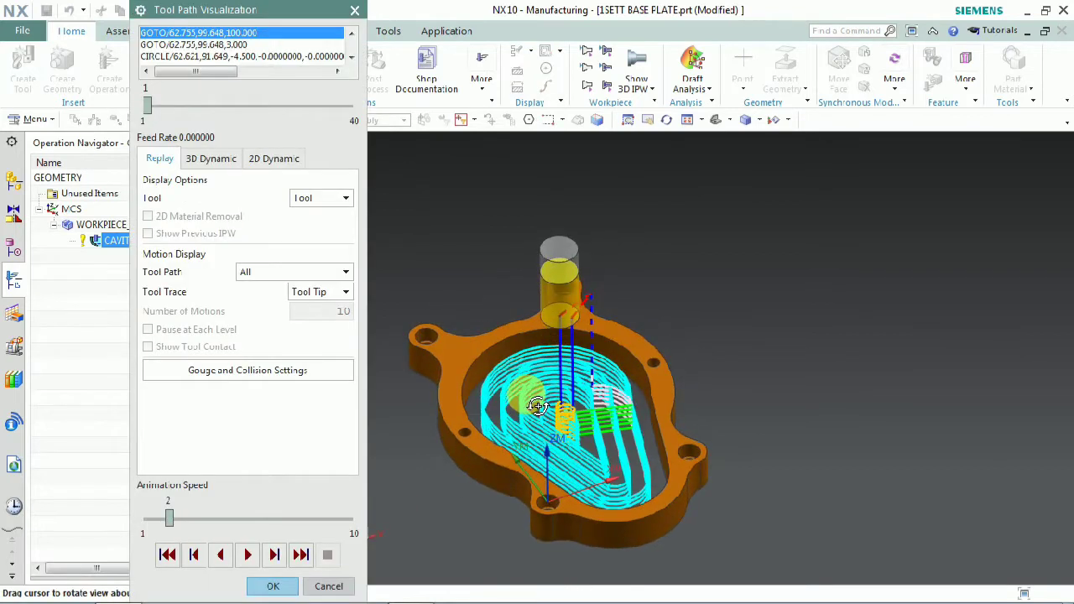
pyautogui.click(275, 555)
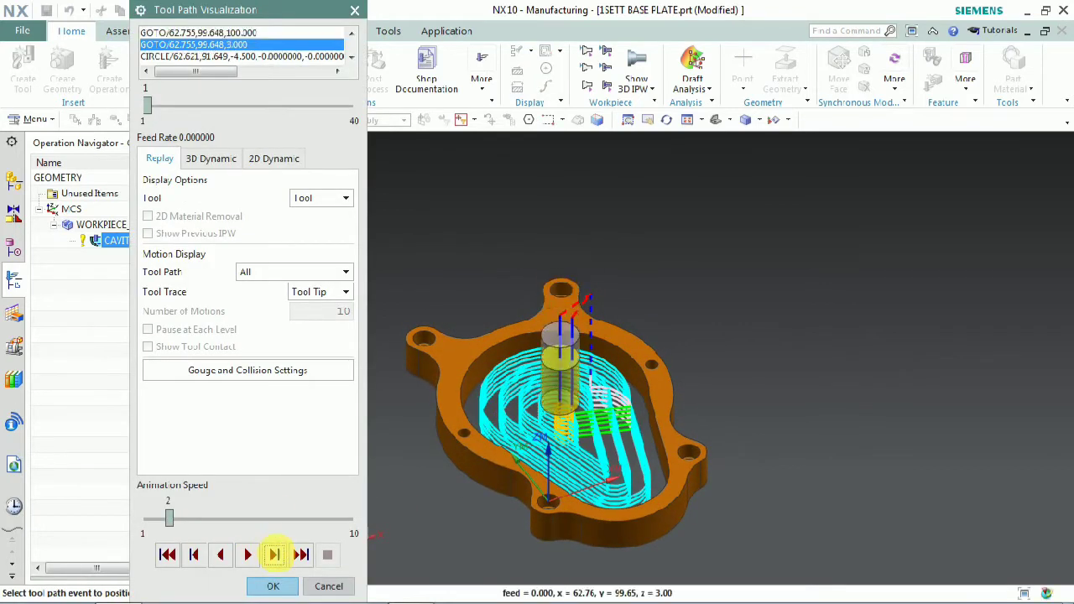
pyautogui.click(275, 555)
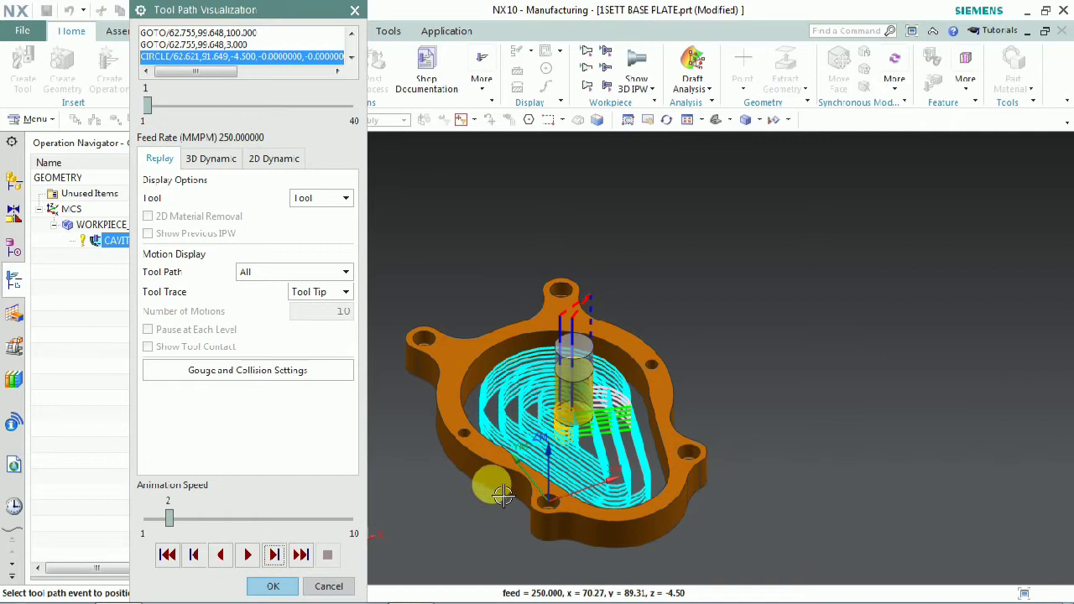
pyautogui.click(486, 423)
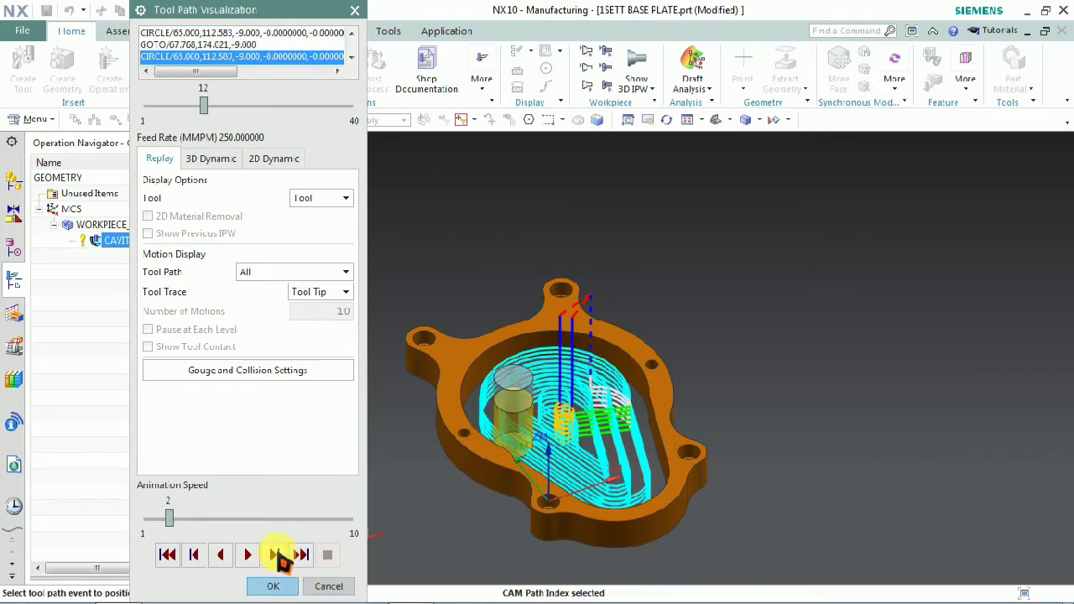
pyautogui.click(276, 554)
pyautogui.click(276, 555)
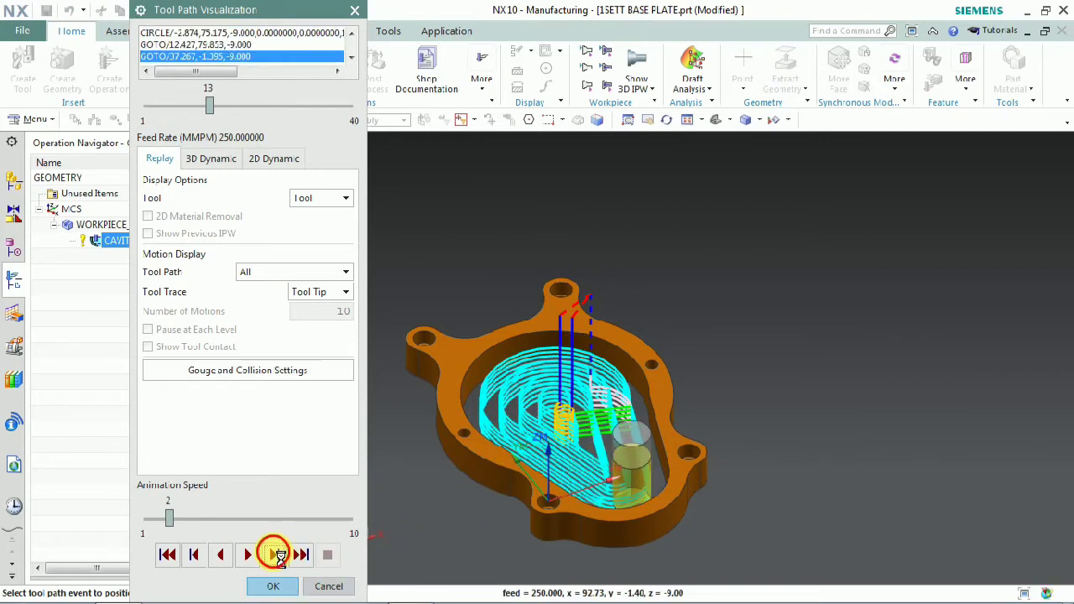
pyautogui.click(276, 555)
pyautogui.click(276, 554)
pyautogui.click(276, 555)
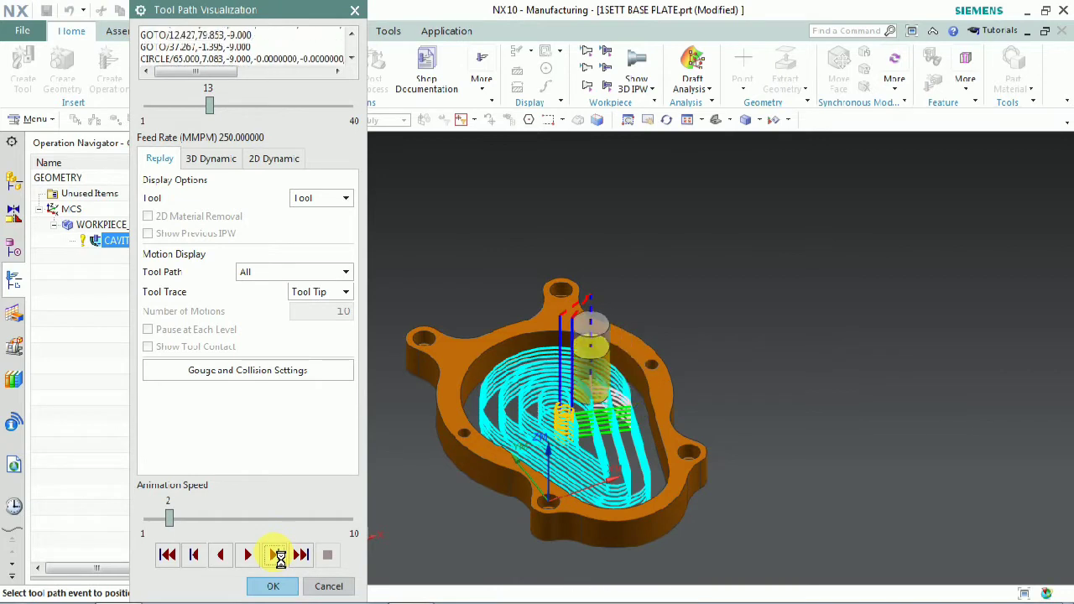
pyautogui.click(192, 554)
# - Follow the tool up the retract arc to clearance height, close the replay, and regenerate the path
pyautogui.moveTo(545, 420); pyautogui.dragTo(587, 453, button='middle')
pyautogui.scroll(5, 587, 372)
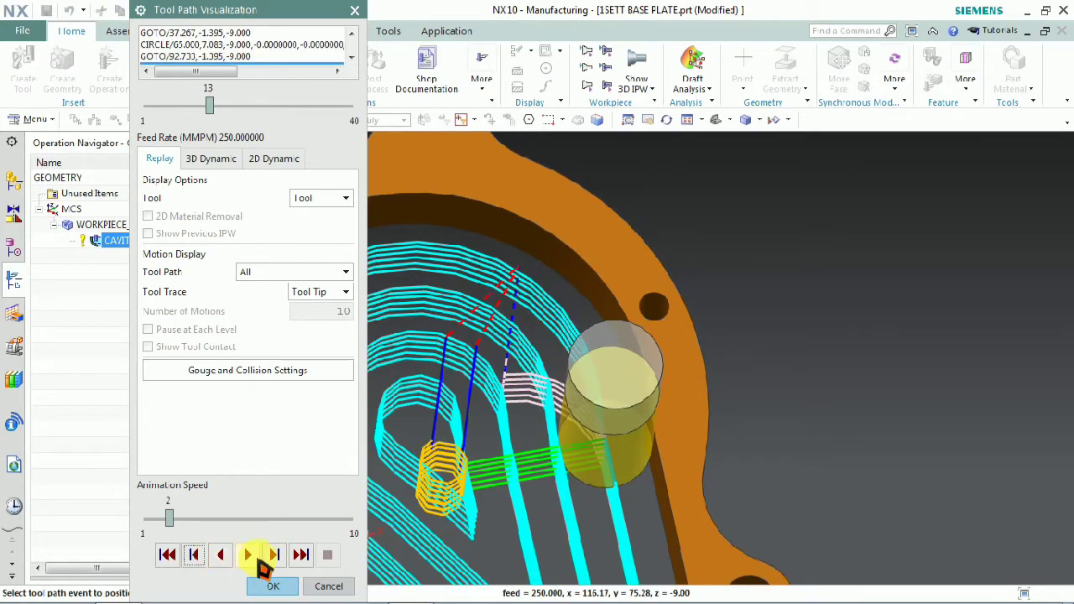
pyautogui.click(275, 561)
pyautogui.click(276, 560)
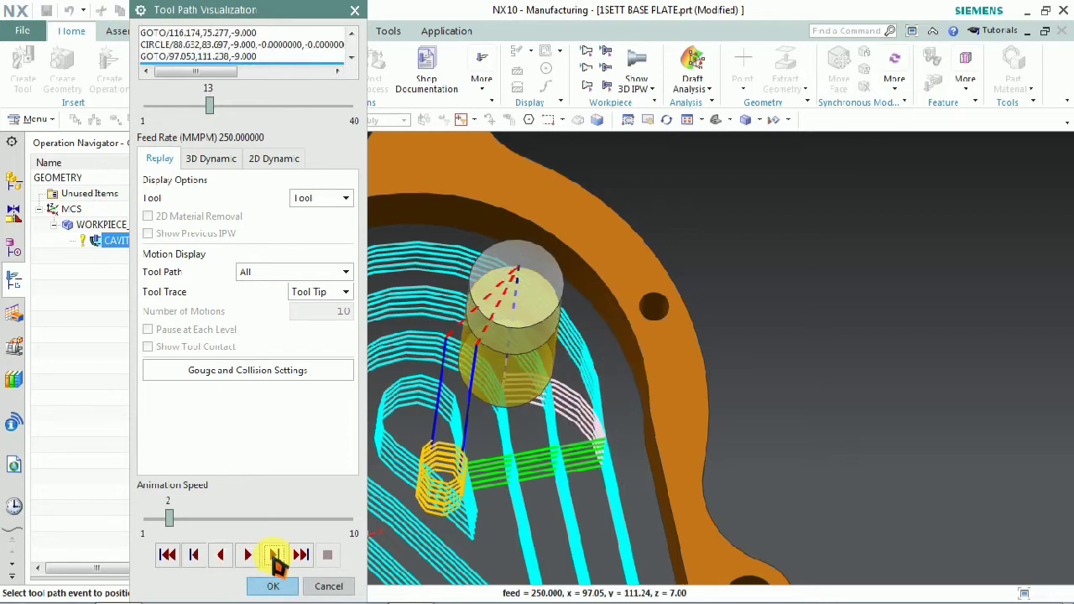
pyautogui.click(273, 554)
pyautogui.moveTo(512, 361); pyautogui.dragTo(533, 378, button='middle')
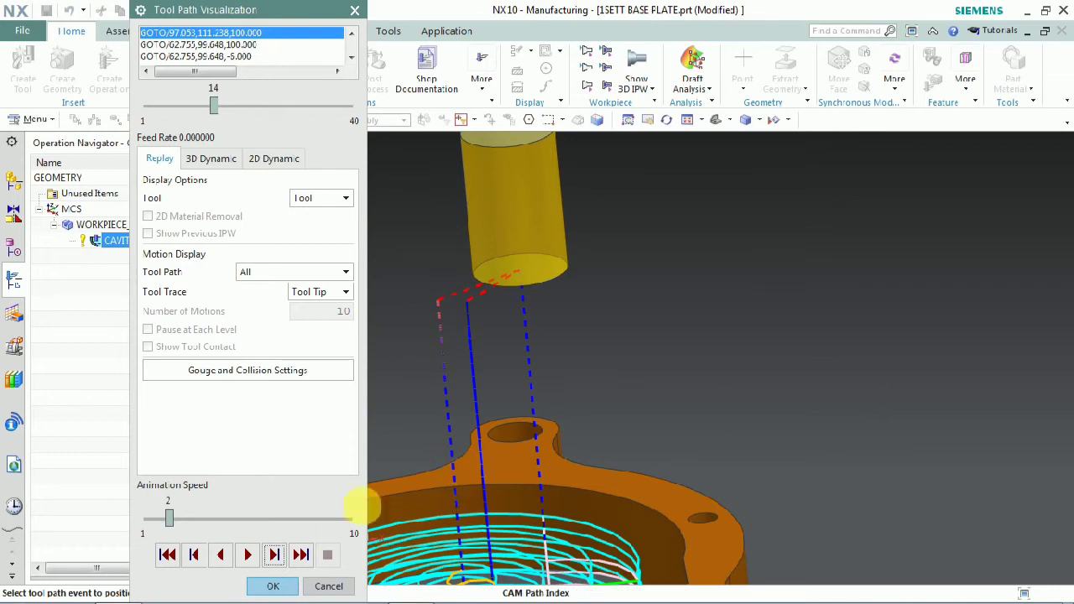
pyautogui.click(277, 554)
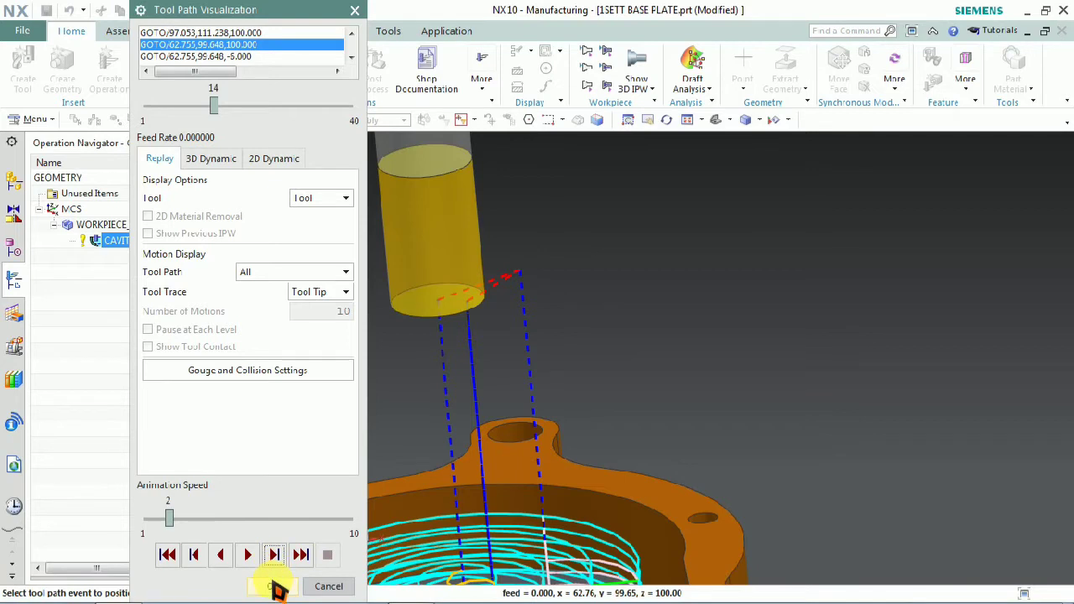
pyautogui.click(273, 585)
pyautogui.moveTo(599, 328); pyautogui.dragTo(589, 432, button='middle')
pyautogui.click(235, 549)
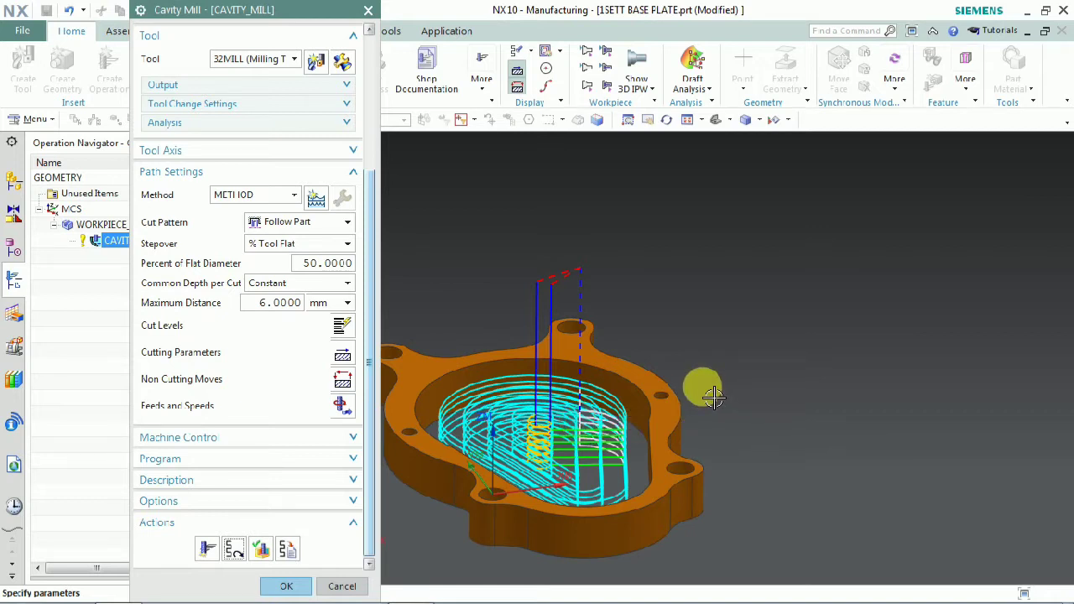
# - Open Non Cutting Moves on Transfer/Rapid and check the between-regions transfer types, leaving them unchanged
pyautogui.moveTo(713, 397); pyautogui.dragTo(695, 384, button='middle')
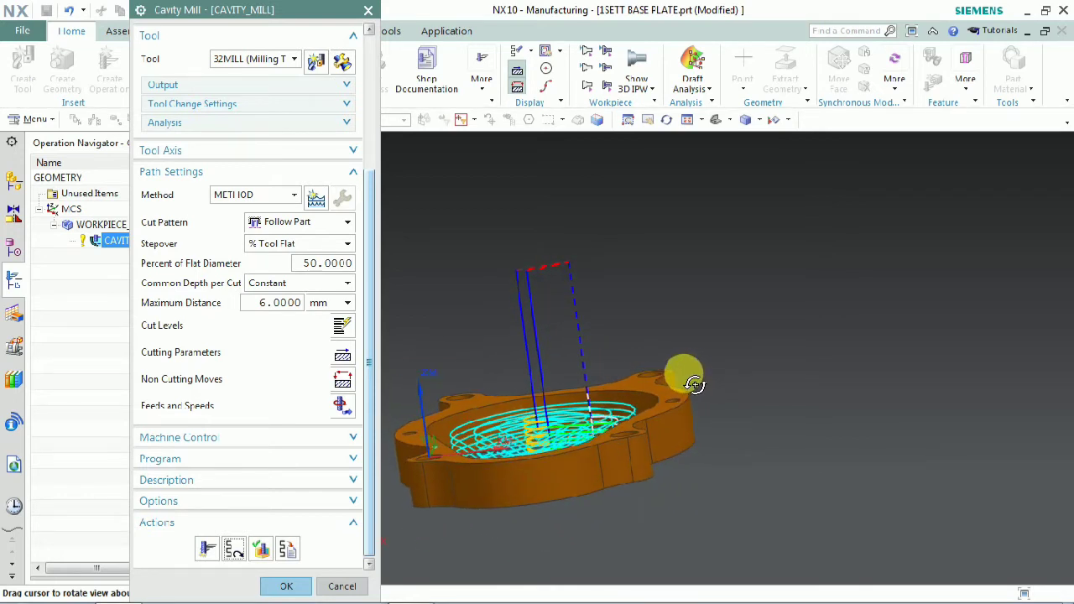
pyautogui.scroll(-3, 899, 386)
pyautogui.scroll(3, 684, 416)
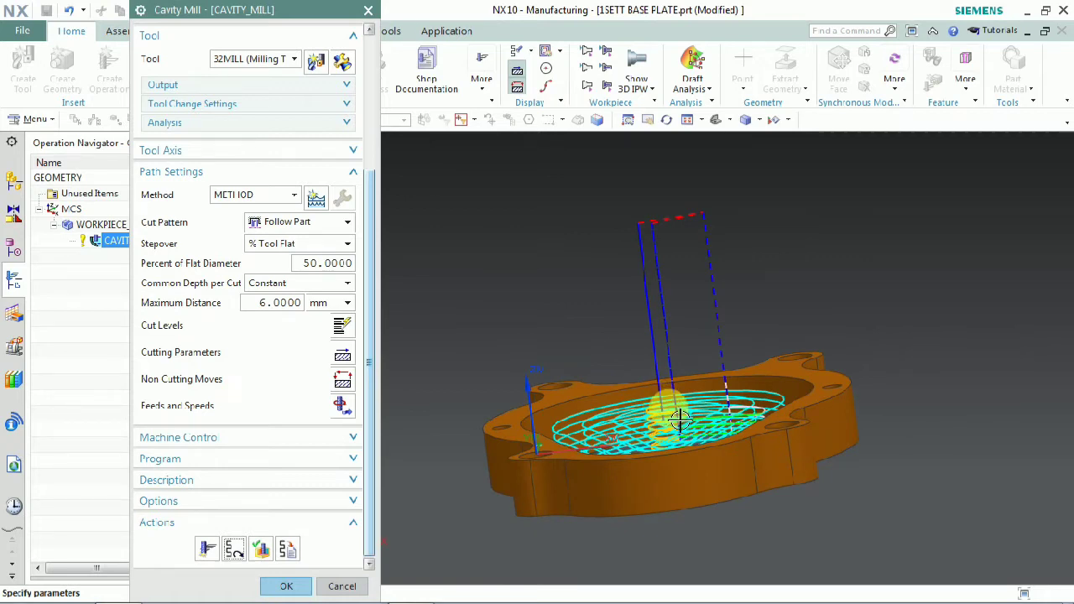
pyautogui.moveTo(679, 419)
pyautogui.mouseDown(button='middle')
pyautogui.moveTo(709, 443)
pyautogui.moveTo(690, 428)
pyautogui.mouseUp(button='middle')
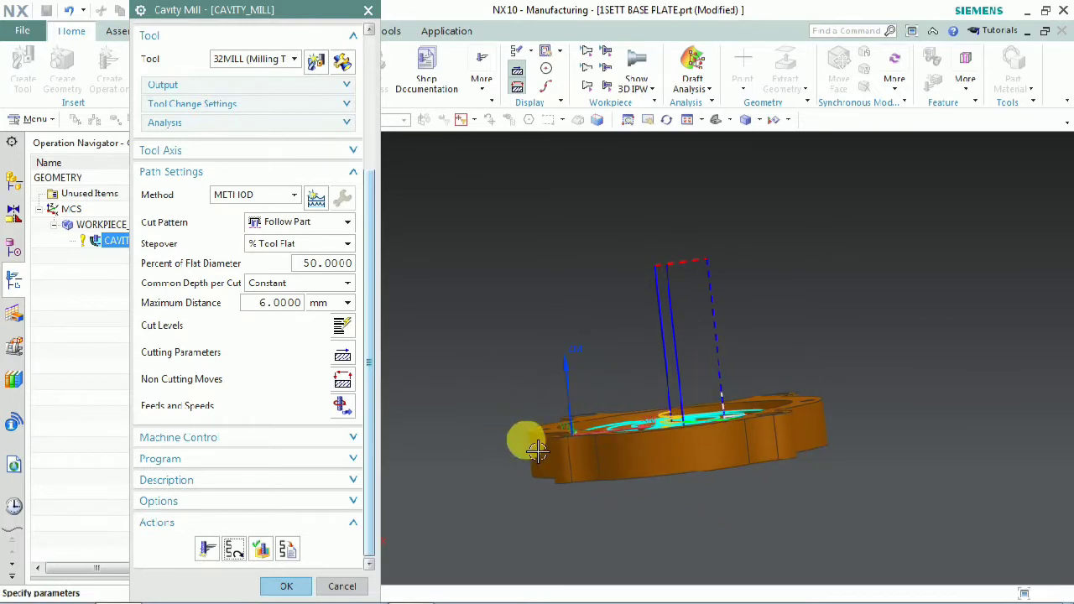
pyautogui.middleClick(344, 384)
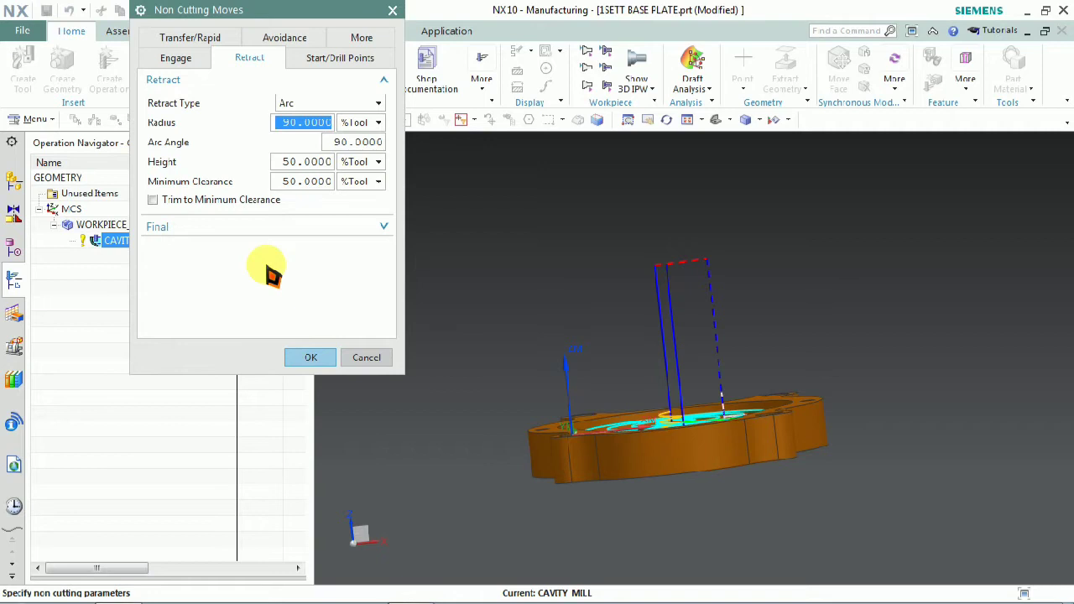
pyautogui.click(215, 48)
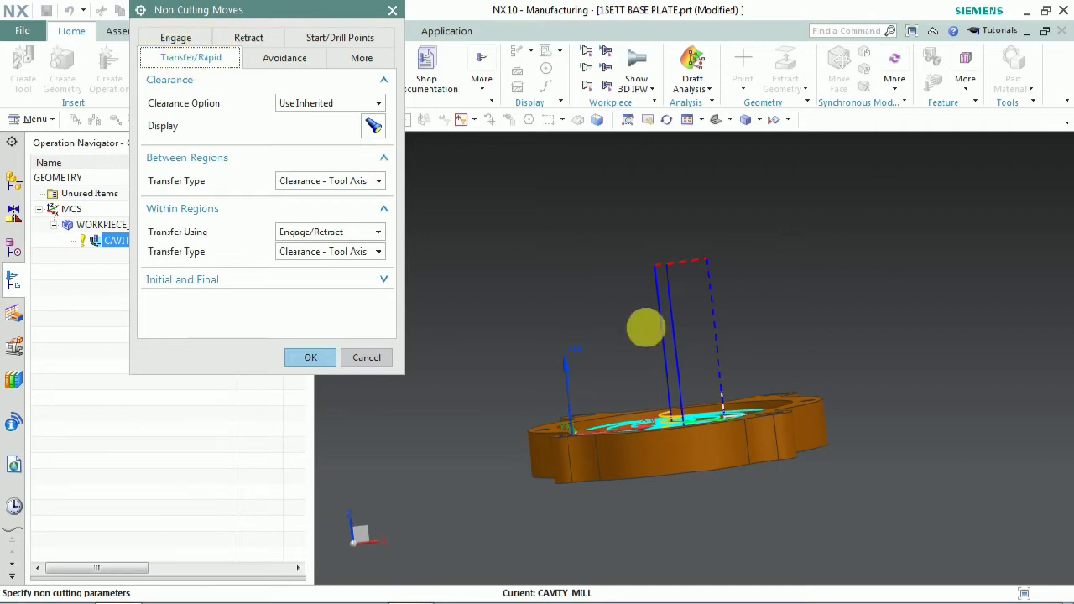
pyautogui.moveTo(646, 327); pyautogui.dragTo(643, 355, button='middle')
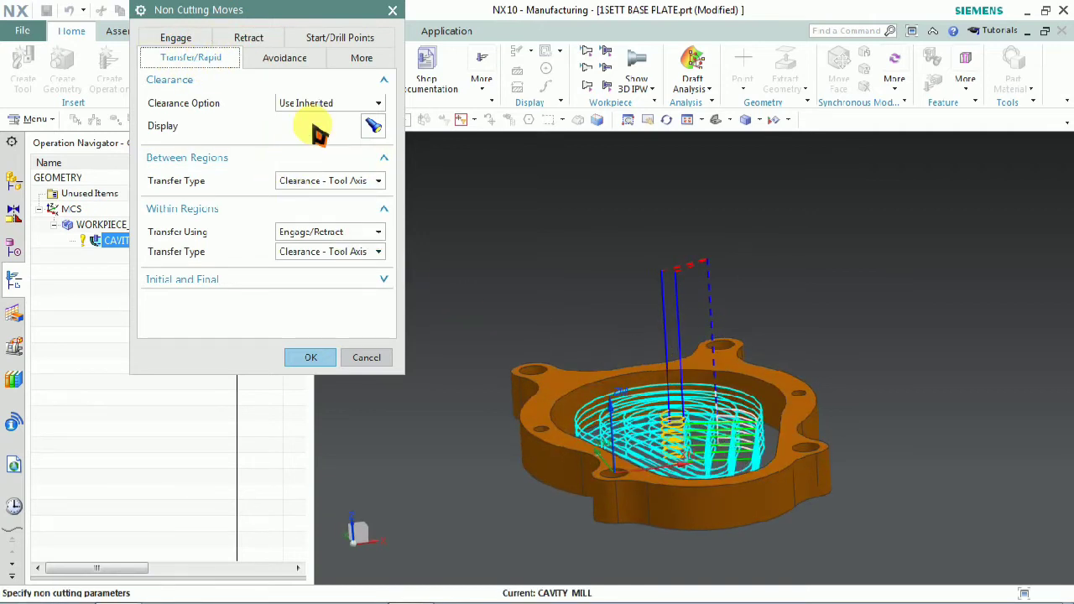
pyautogui.click(302, 187)
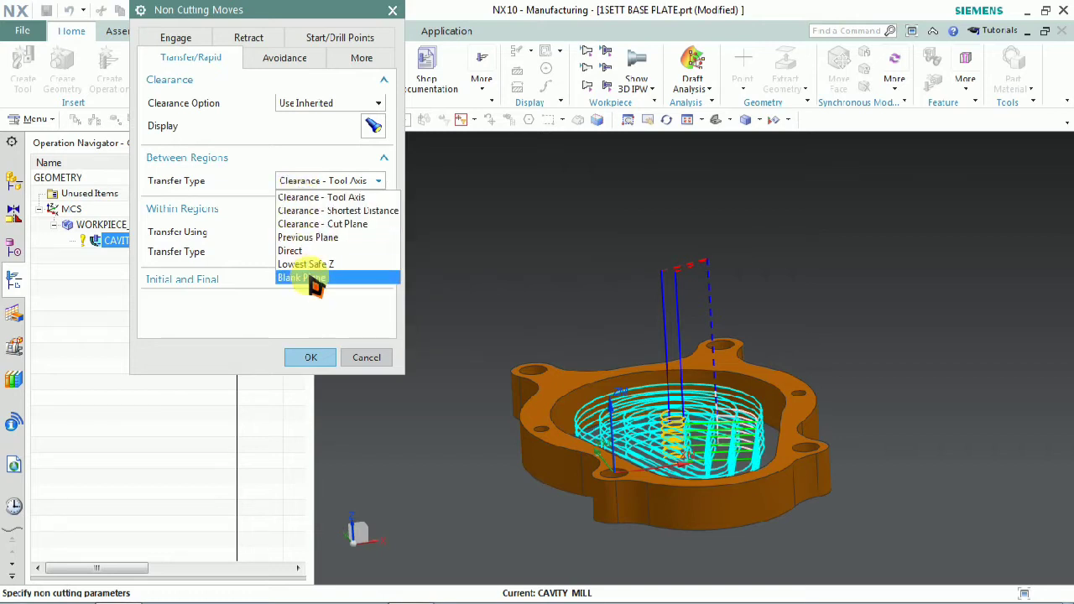
pyautogui.click(238, 195)
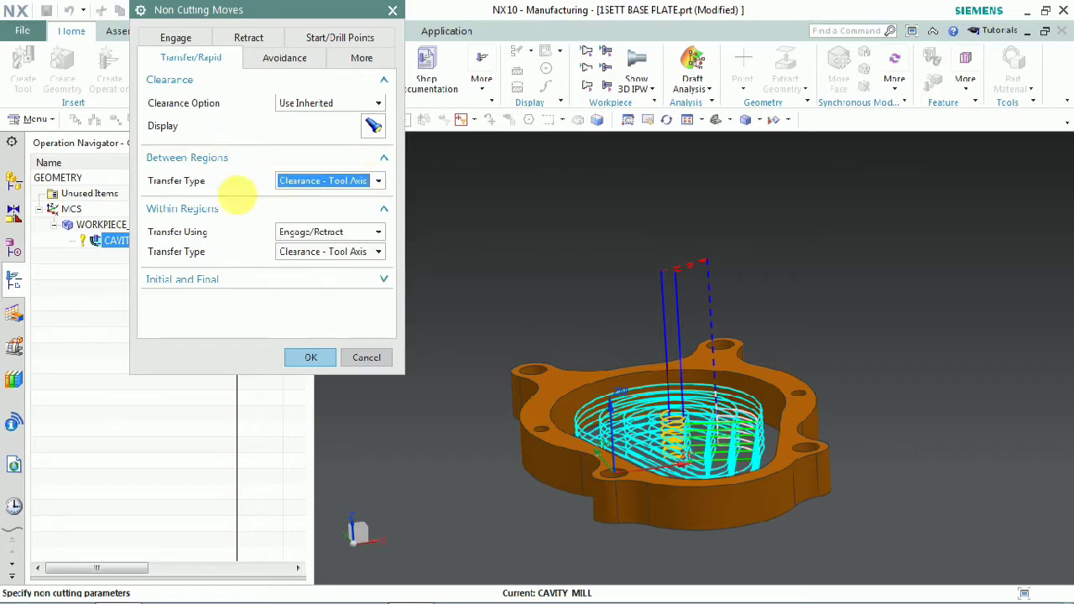
# - Set the within-region transfer type to Blank Plane with 3 mm safe clearance and confirm
pyautogui.click(306, 237)
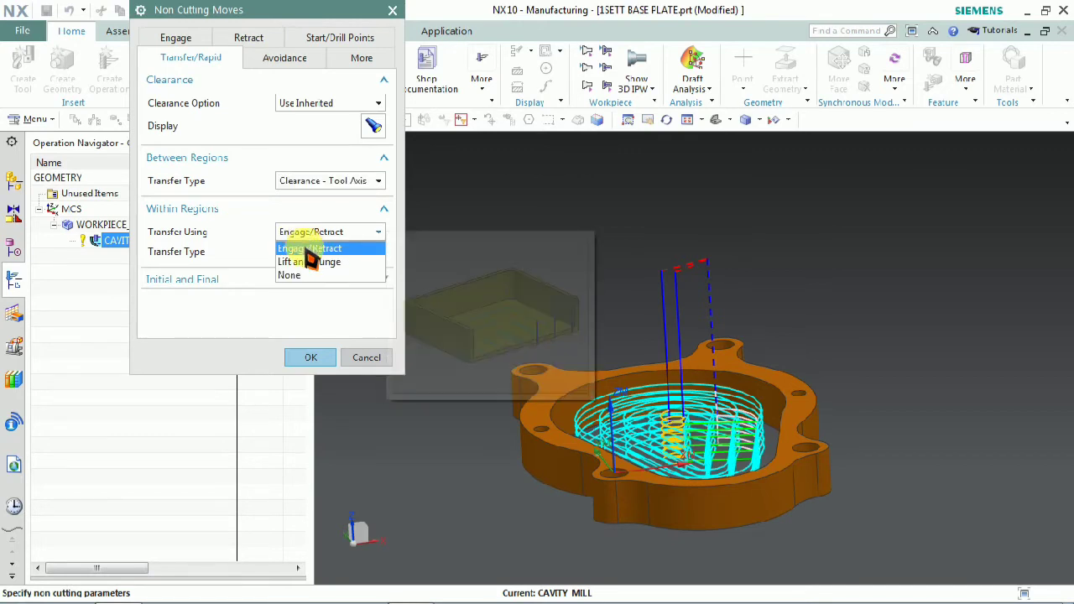
pyautogui.moveTo(309, 261)
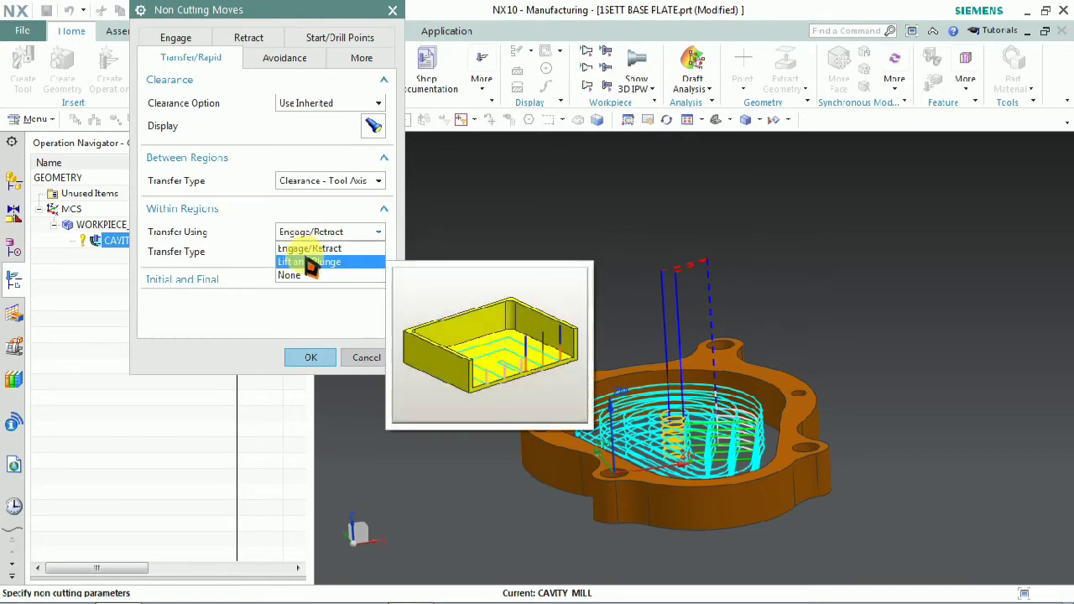
pyautogui.click(233, 220)
pyautogui.click(298, 253)
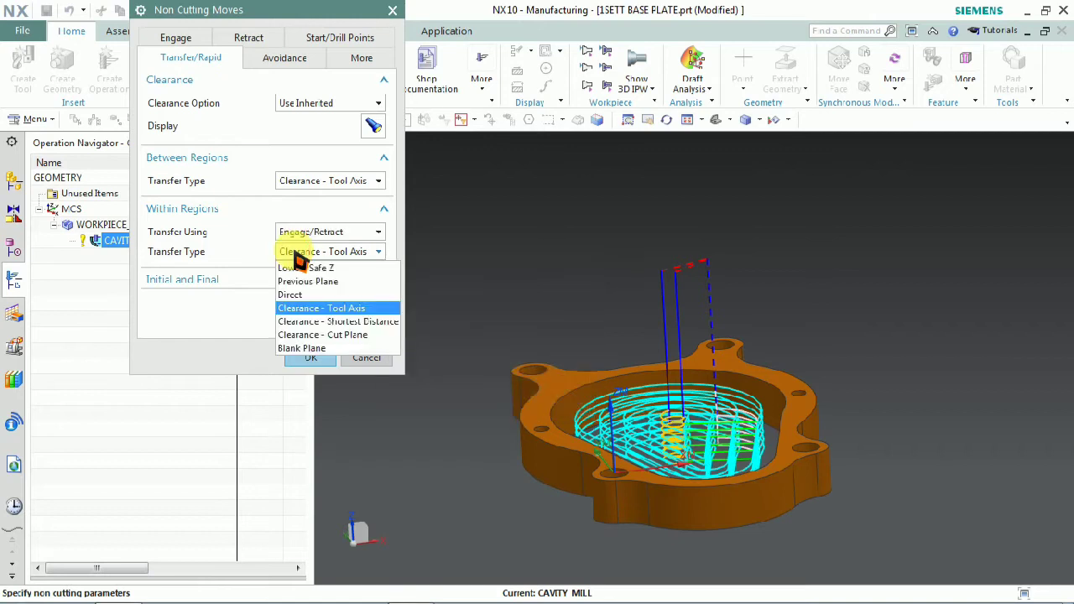
pyautogui.click(240, 241)
pyautogui.moveTo(707, 384); pyautogui.dragTo(690, 364, button='middle')
pyautogui.moveTo(733, 304); pyautogui.dragTo(741, 307, button='middle')
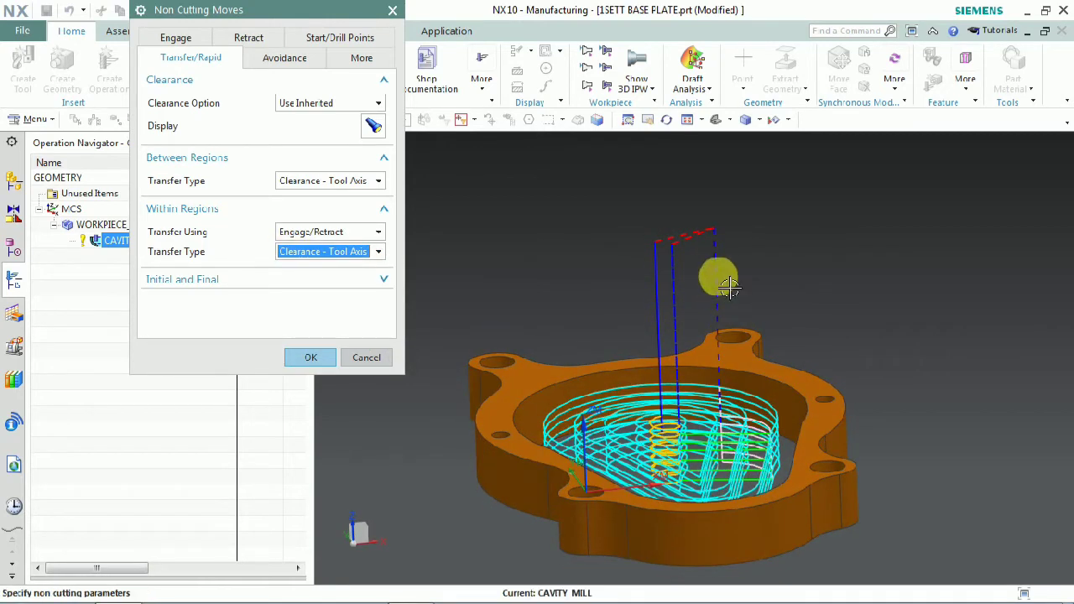
pyautogui.click(332, 252)
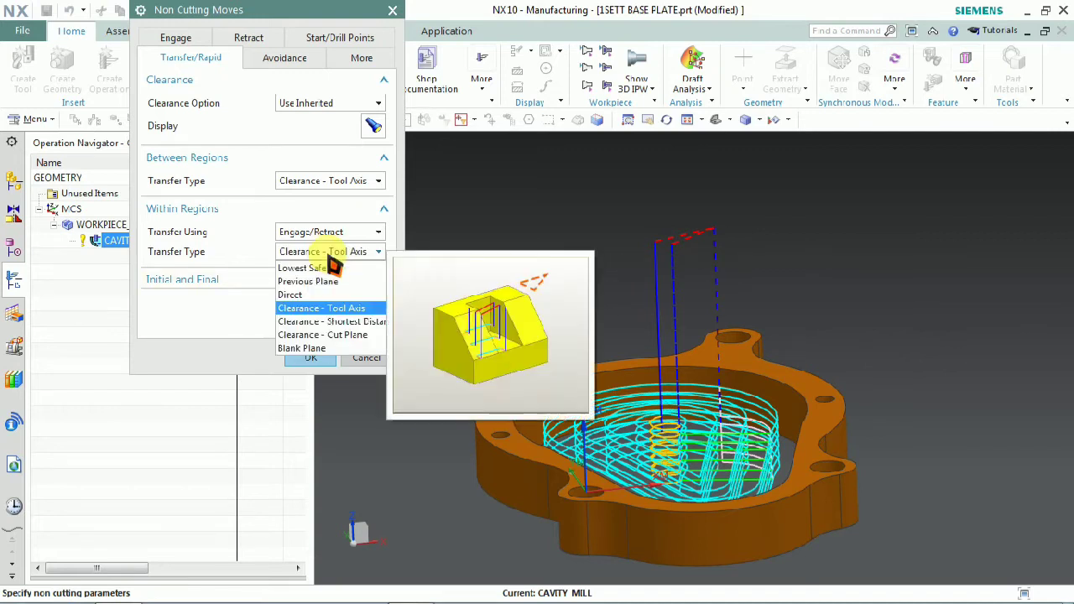
pyautogui.click(344, 321)
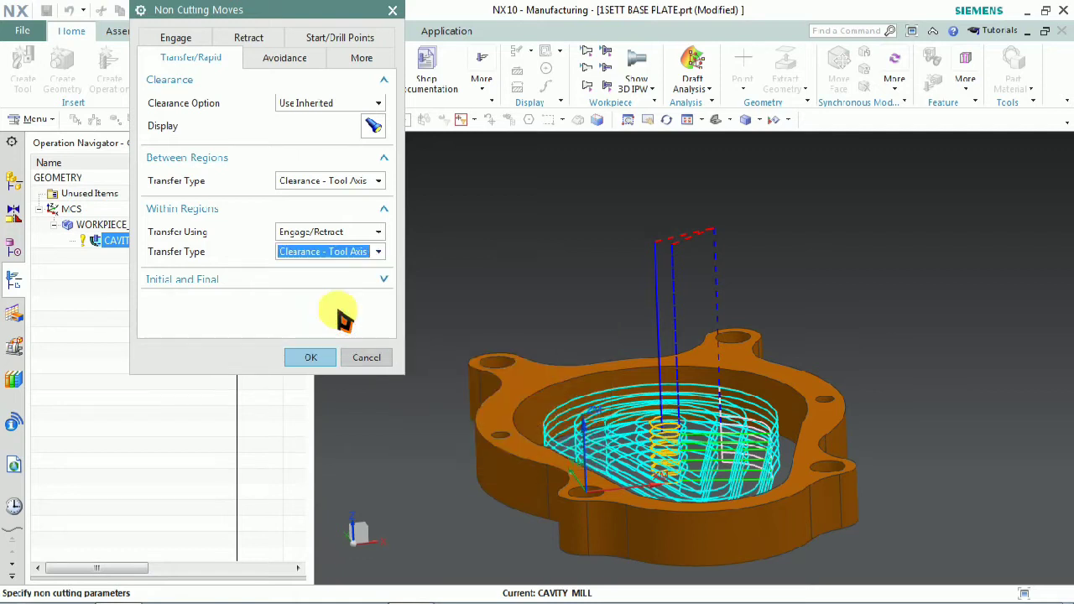
pyautogui.click(317, 256)
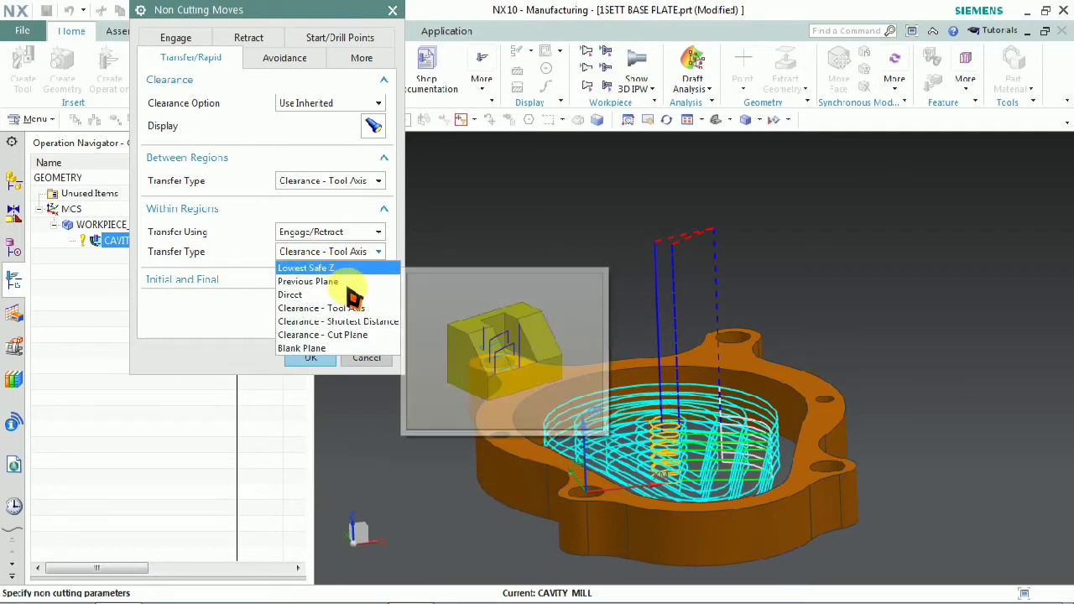
pyautogui.click(349, 348)
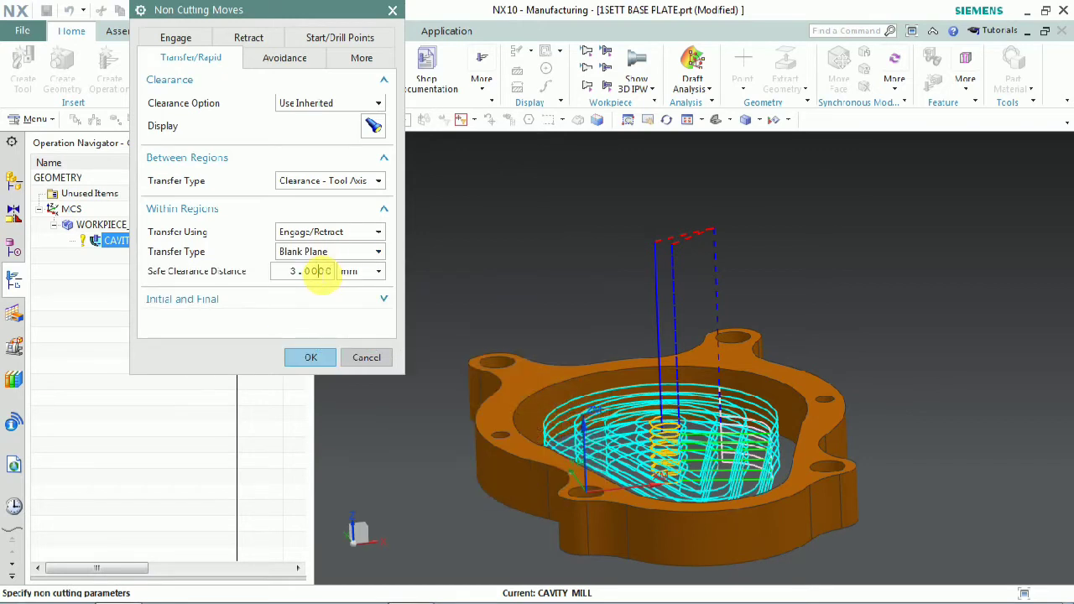
pyautogui.click(314, 358)
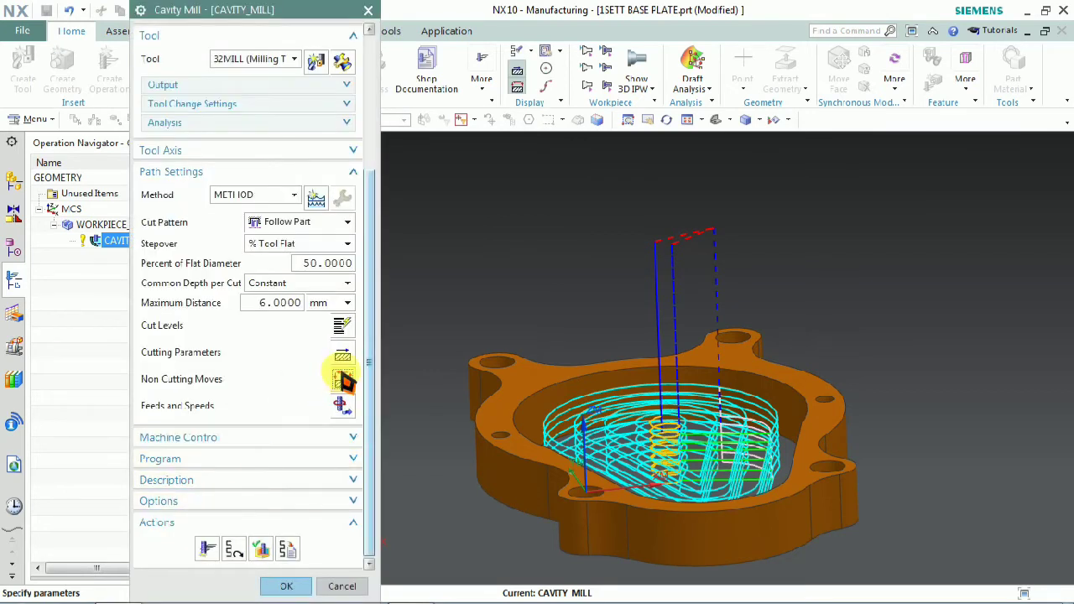
# - Regenerate the CAVITY_MILL path with Blank Plane transfers and open Tool Path Visualization
pyautogui.click(208, 549)
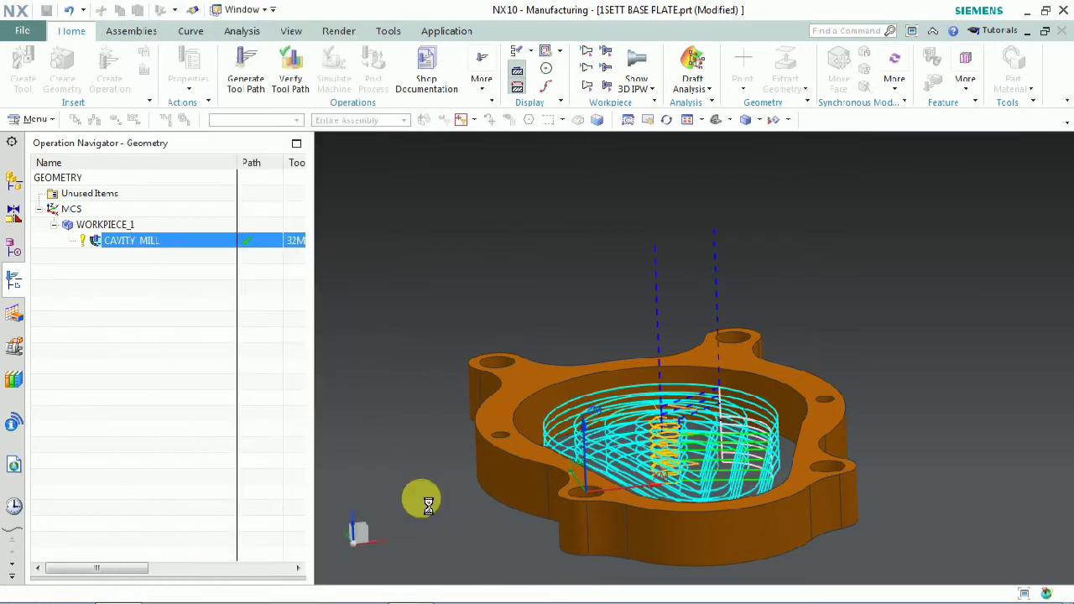
pyautogui.moveTo(697, 504); pyautogui.dragTo(695, 408, button='middle')
pyautogui.scroll(3, 708, 438)
pyautogui.scroll(-3, 696, 427)
pyautogui.scroll(-3, 271, 542)
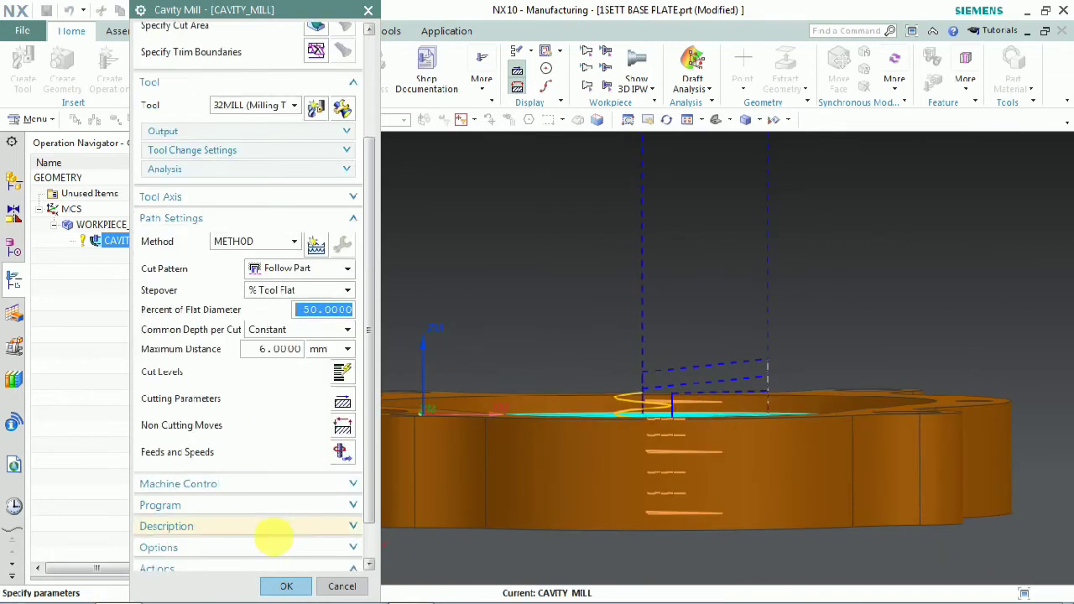
pyautogui.scroll(-1, 269, 558)
pyautogui.click(261, 550)
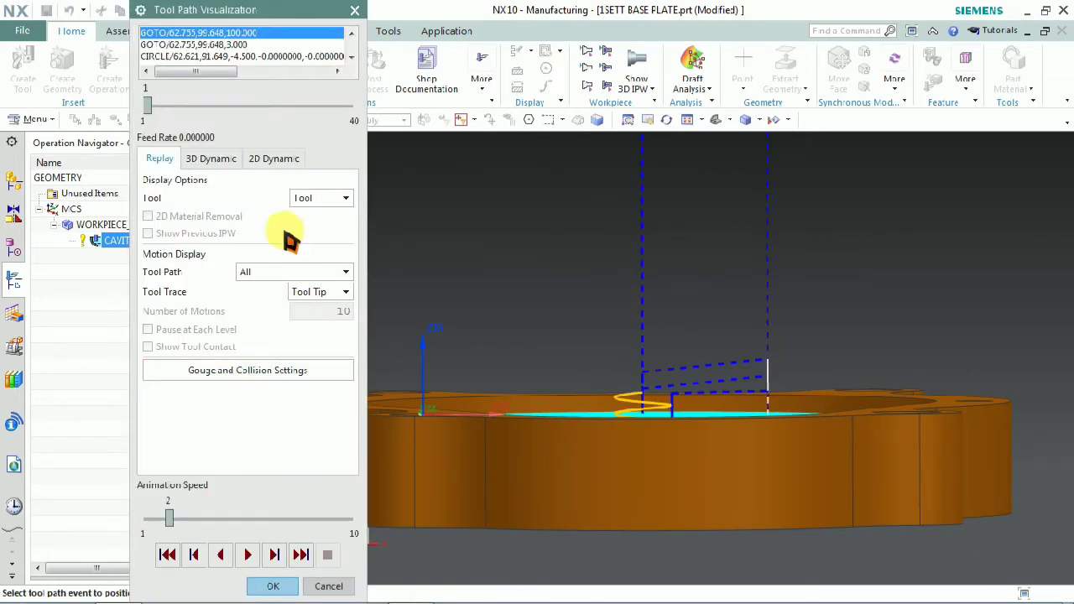
# - Run the 3D Dynamic simulation, stepping once, then playing at speeds 3, 4 and back to 2
pyautogui.click(211, 161)
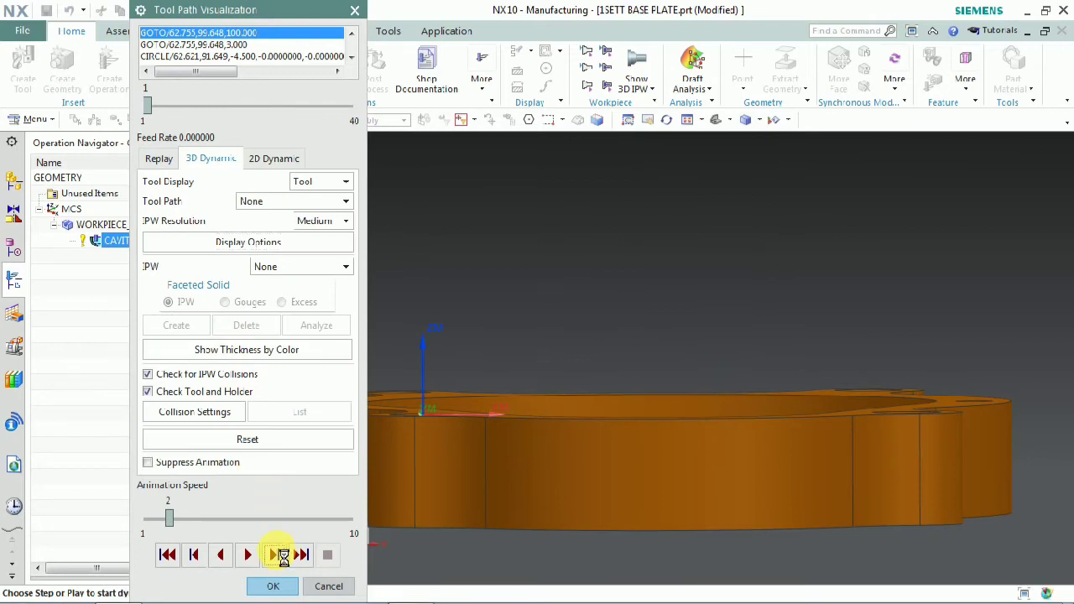
pyautogui.click(276, 555)
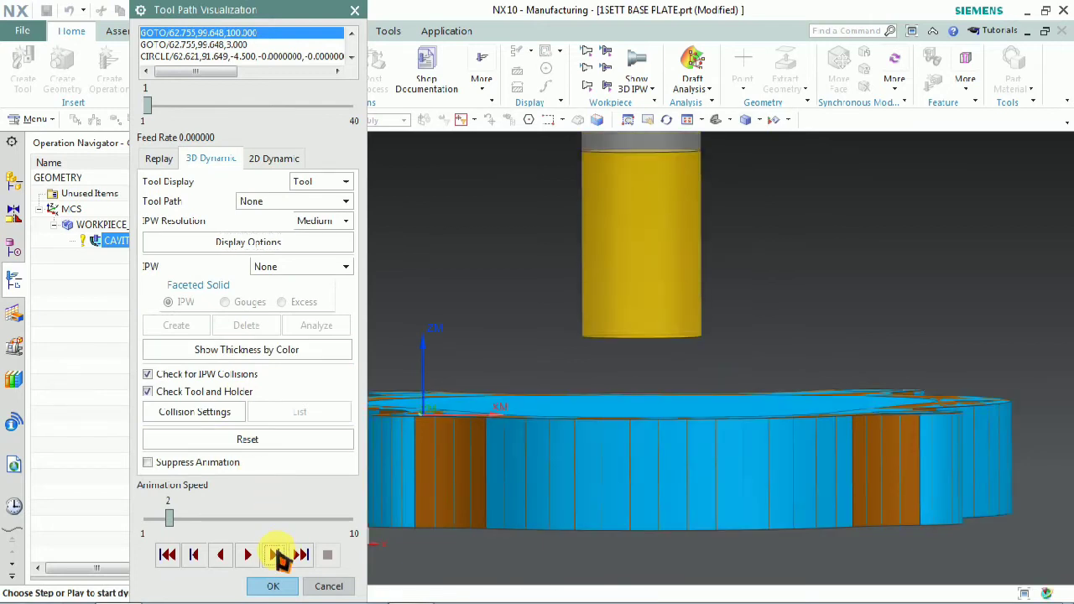
pyautogui.moveTo(676, 355); pyautogui.dragTo(567, 451, button='middle')
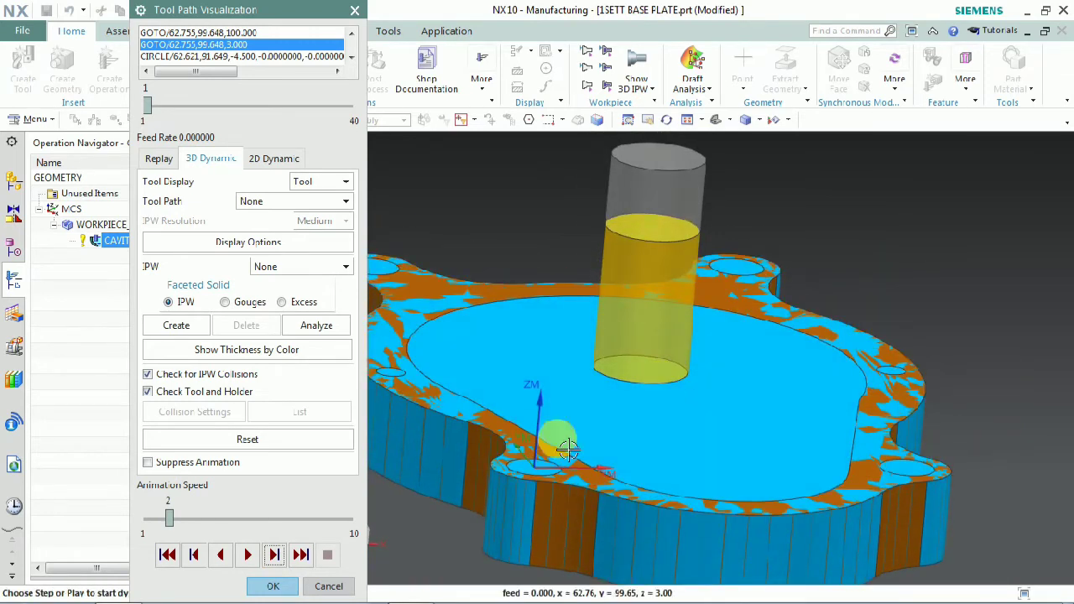
pyautogui.click(247, 555)
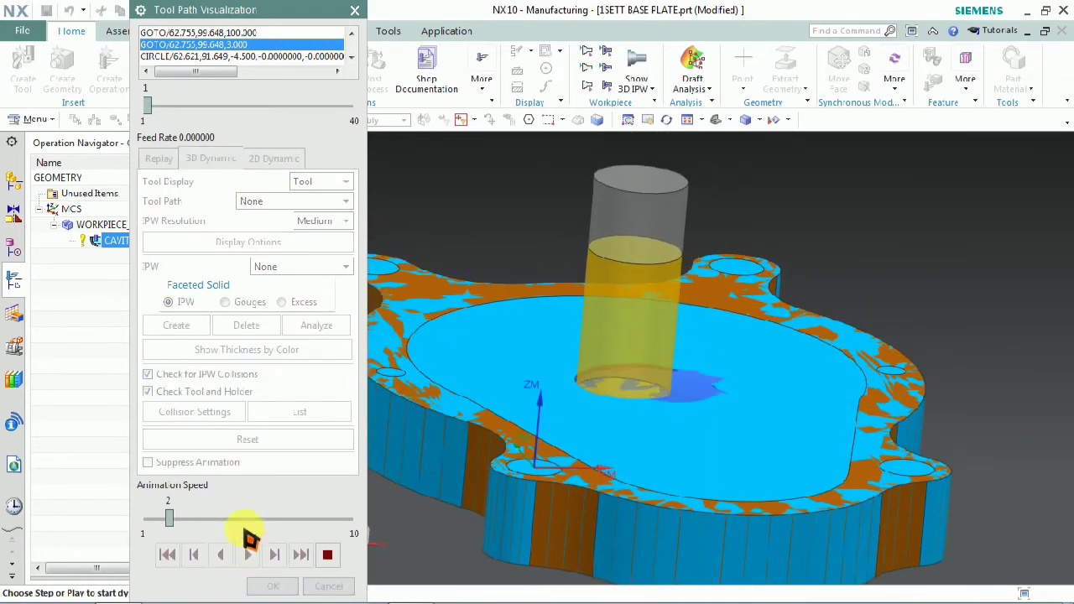
pyautogui.click(263, 521)
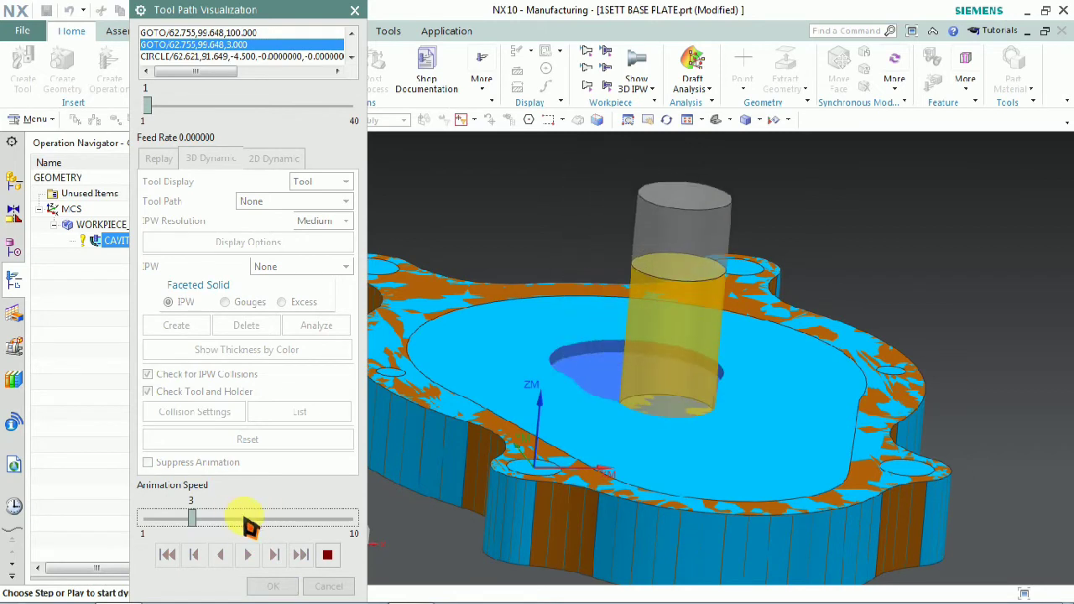
pyautogui.click(233, 522)
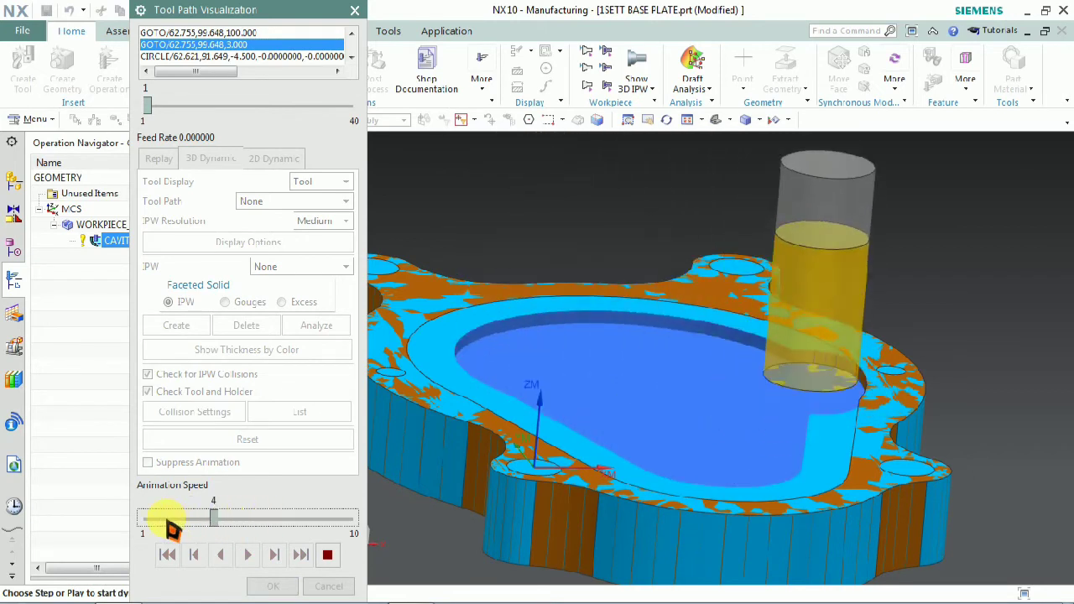
pyautogui.click(172, 522)
pyautogui.click(172, 522)
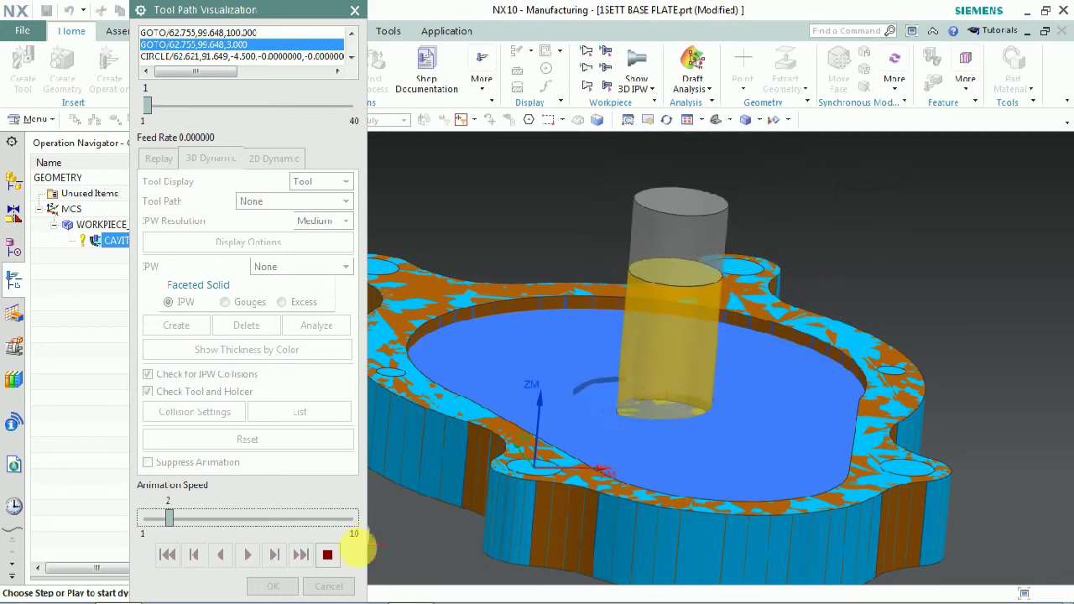
# - Stop the simulation, switch back to Replay, and close the verification
pyautogui.click(328, 555)
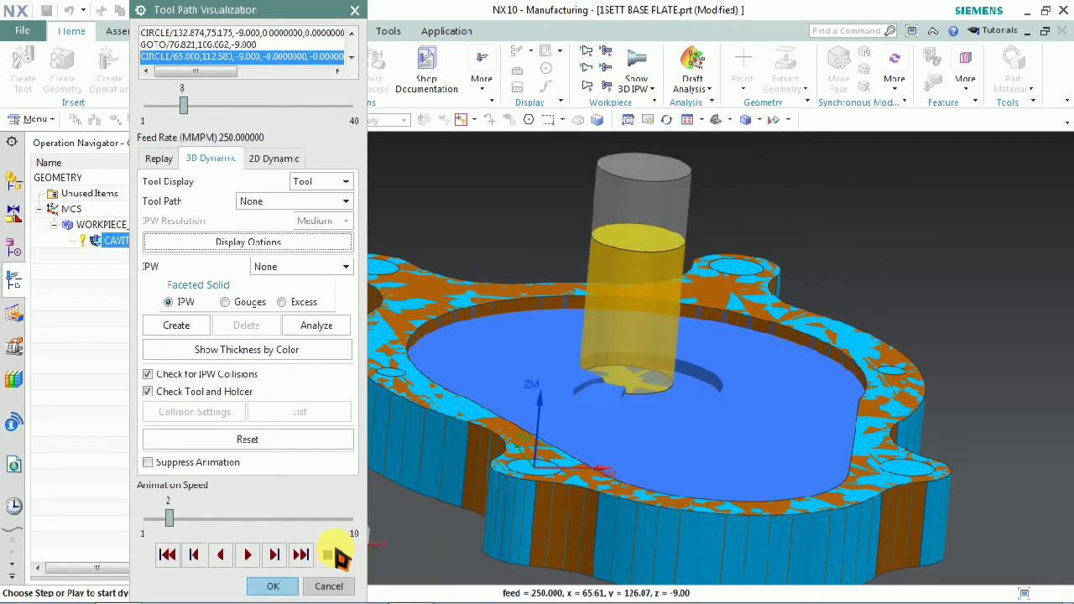
pyautogui.click(159, 159)
pyautogui.moveTo(560, 391); pyautogui.dragTo(568, 455, button='middle')
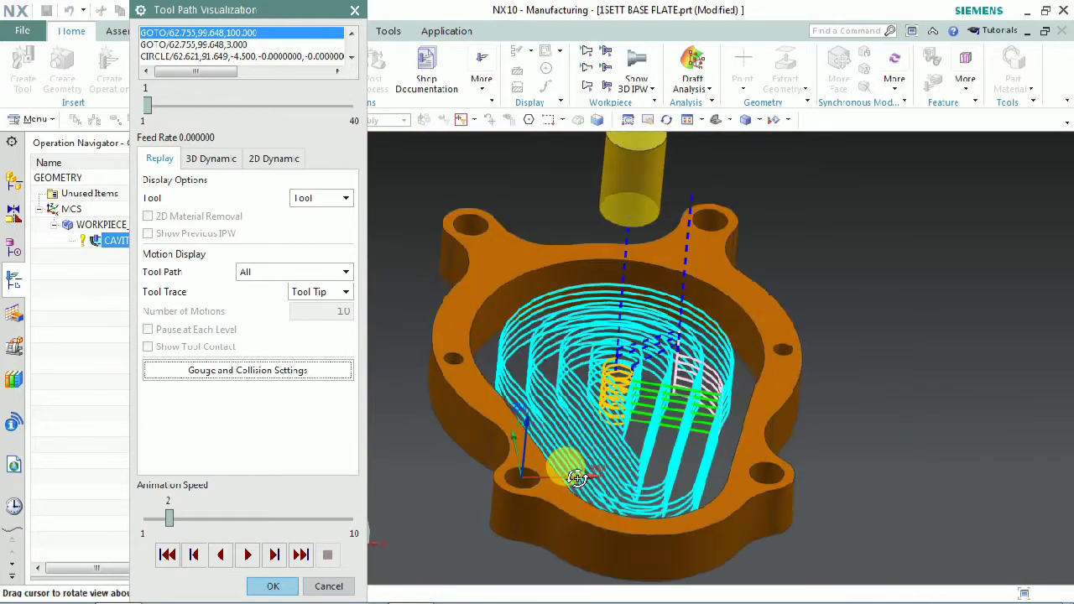
pyautogui.click(294, 585)
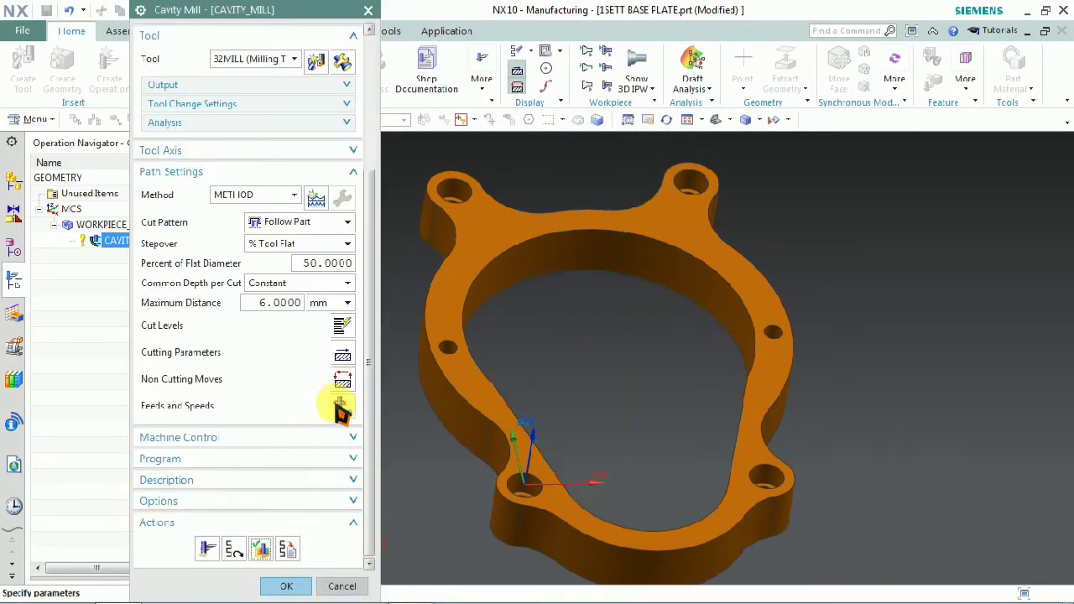
# - Accept the Cavity Mill operation, then double-click CAVITY_MILL in the Operation Navigator to reopen it
pyautogui.click(289, 585)
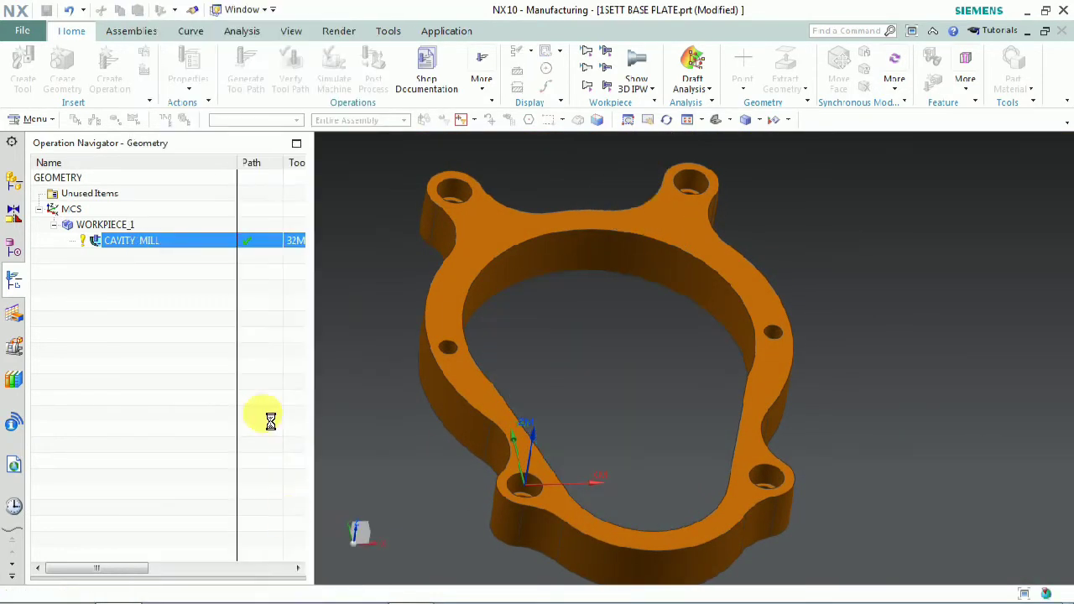
pyautogui.click(185, 243)
pyautogui.moveTo(512, 302); pyautogui.dragTo(486, 283, button='middle')
pyautogui.click(173, 258)
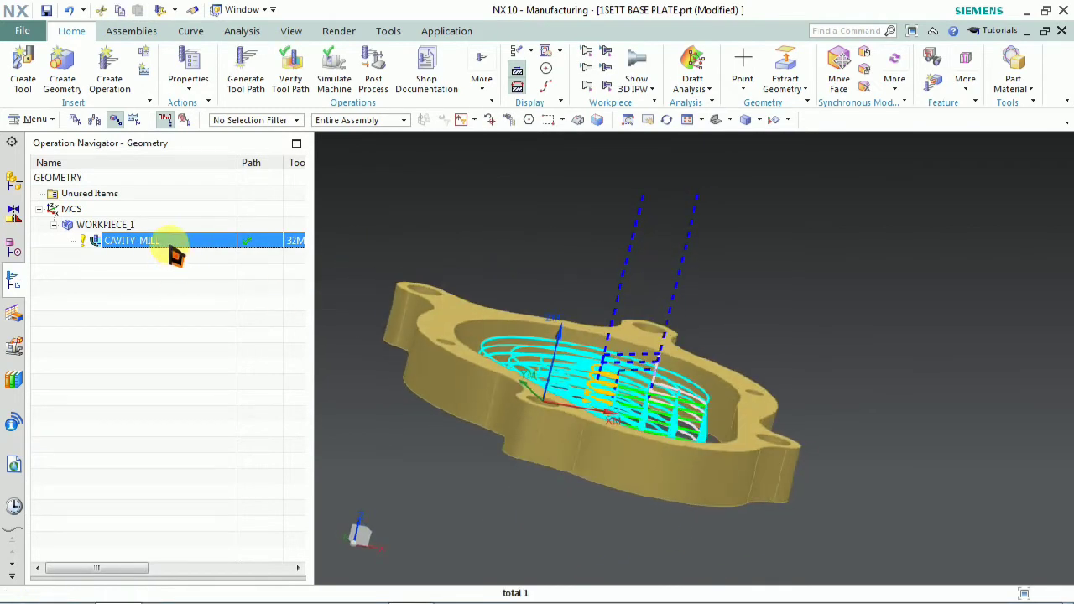
pyautogui.doubleClick(174, 252)
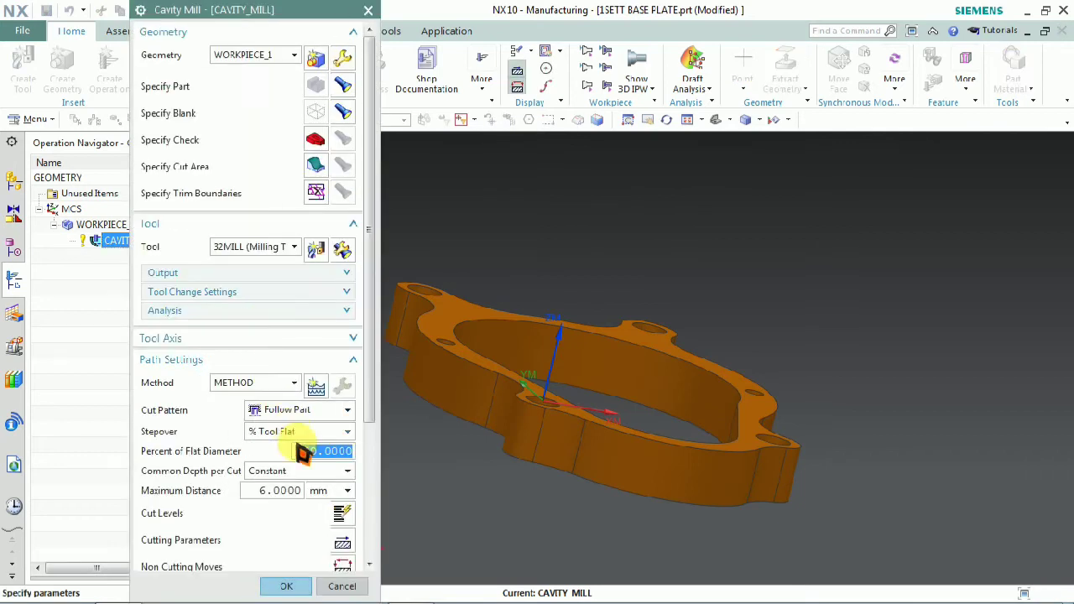
pyautogui.scroll(-3, 304, 454)
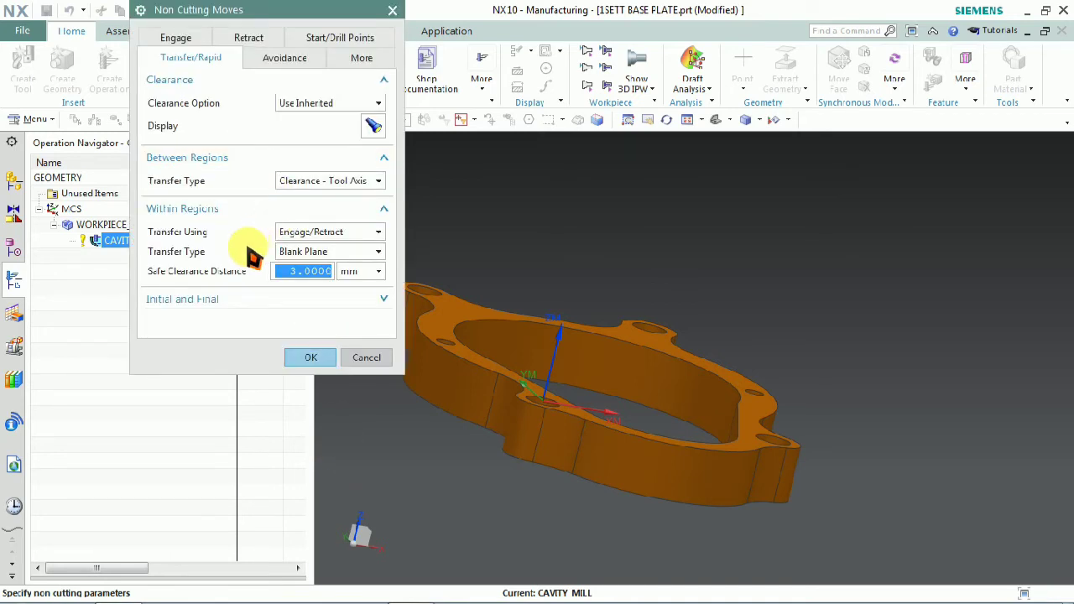
# - Check the Blank Plane transfer, helical engage and arc retract tabs, then accept unchanged
pyautogui.click(323, 254)
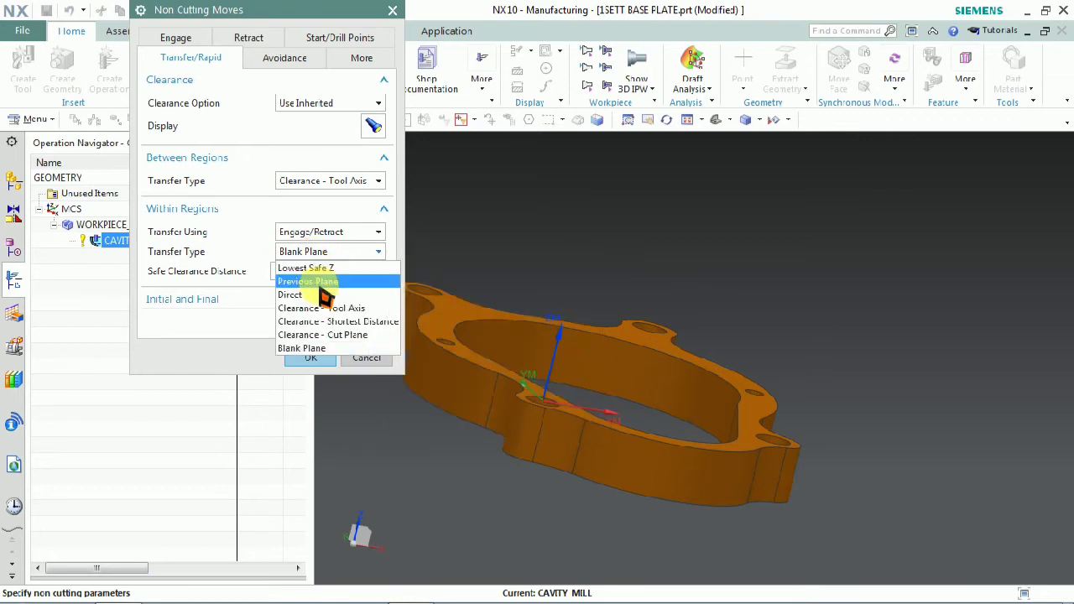
pyautogui.click(228, 165)
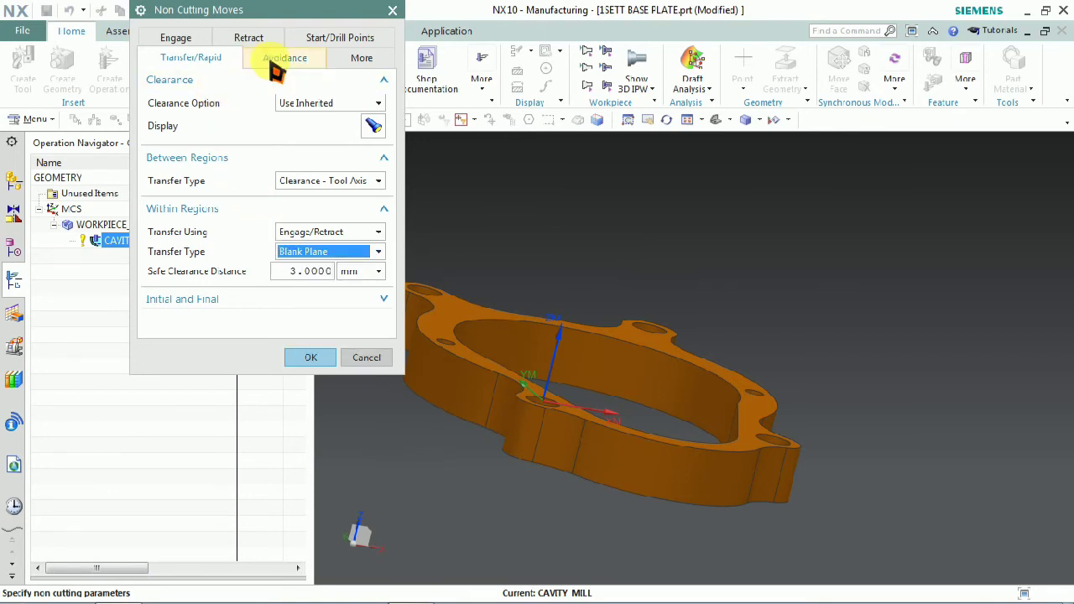
pyautogui.click(206, 39)
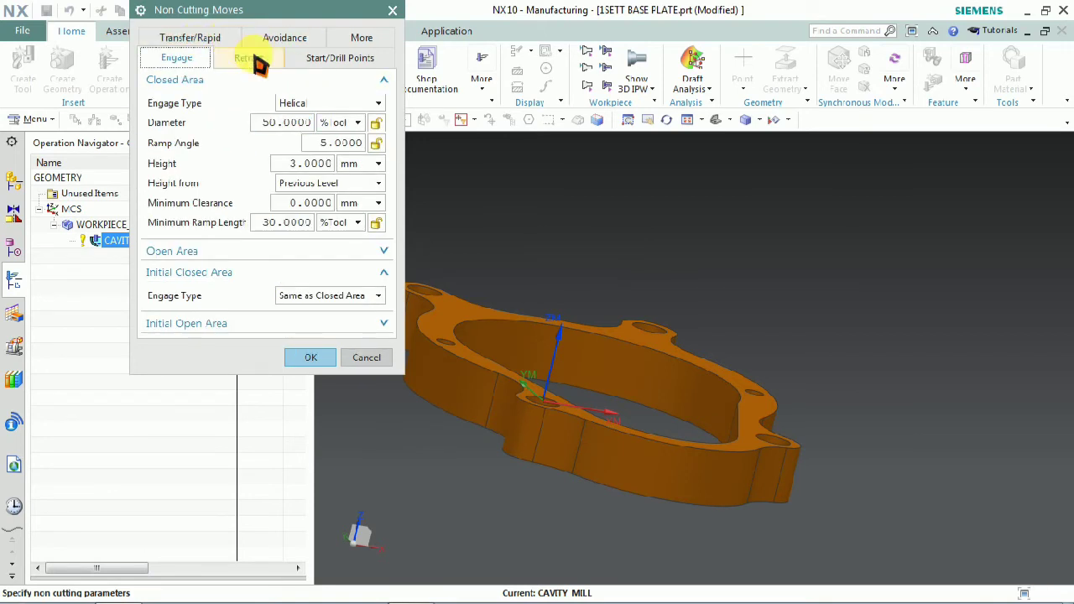
pyautogui.click(251, 58)
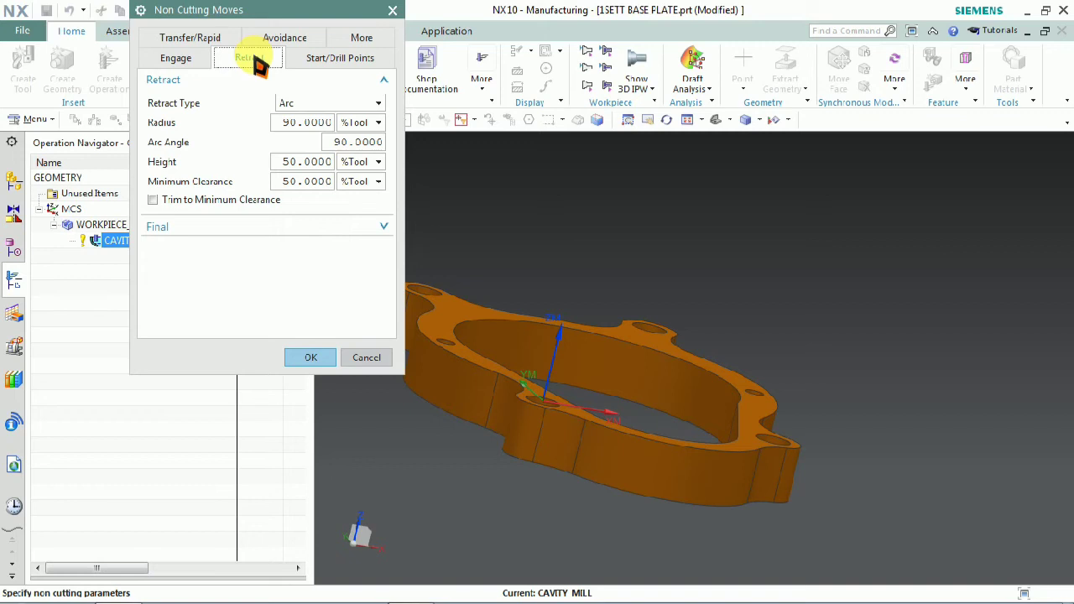
pyautogui.click(191, 37)
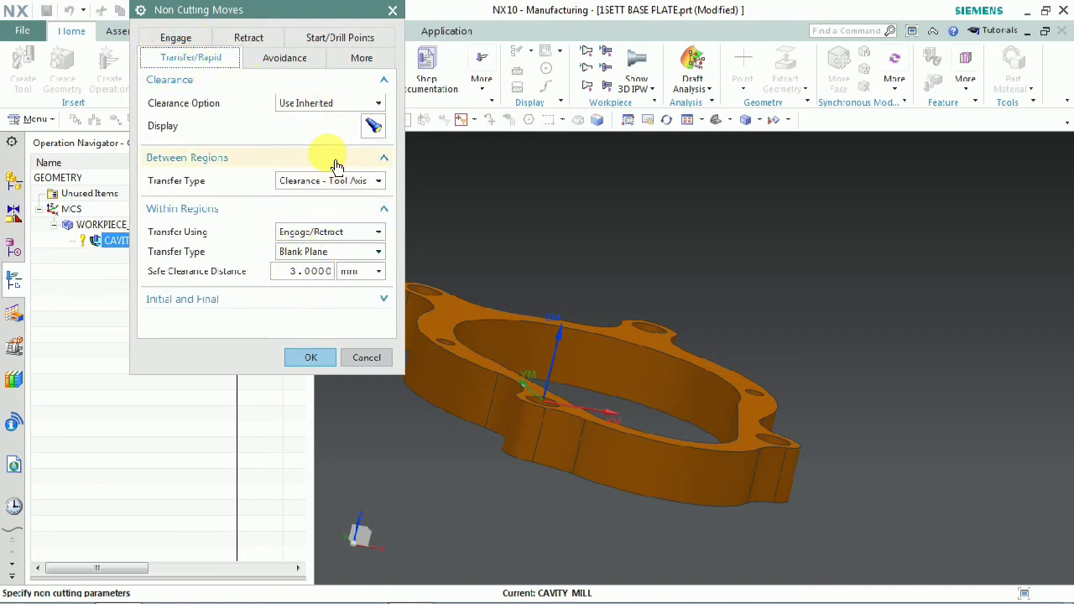
pyautogui.click(327, 360)
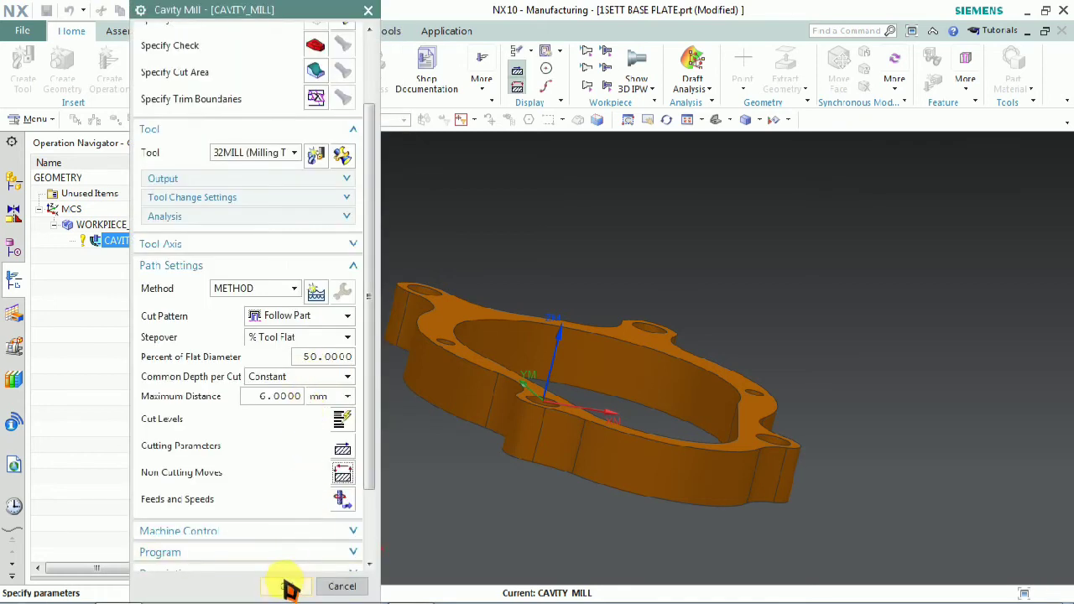